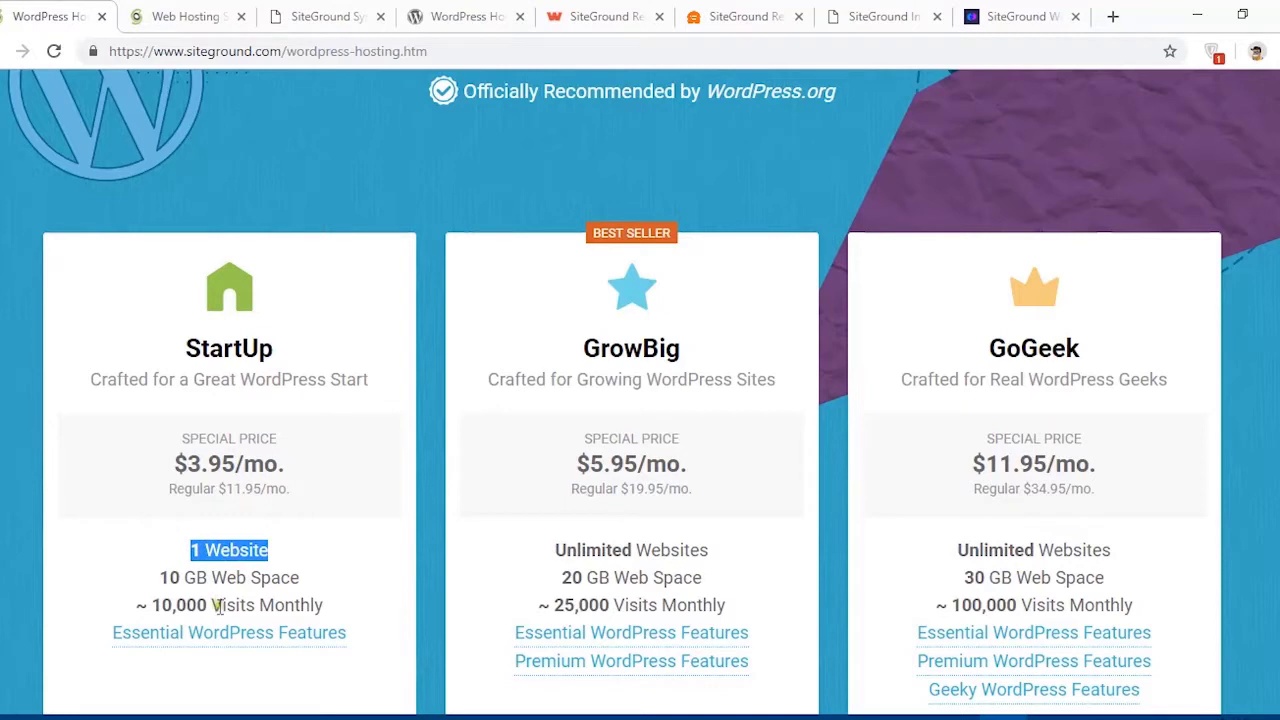
- Compare the website limits, web space, monthly visits and extra WordPress features of the StartUp, GrowBig and GoGeek hosting plans
{"action": "left_click_drag", "start_coordinate": [211, 605], "coordinate": [145, 612]}
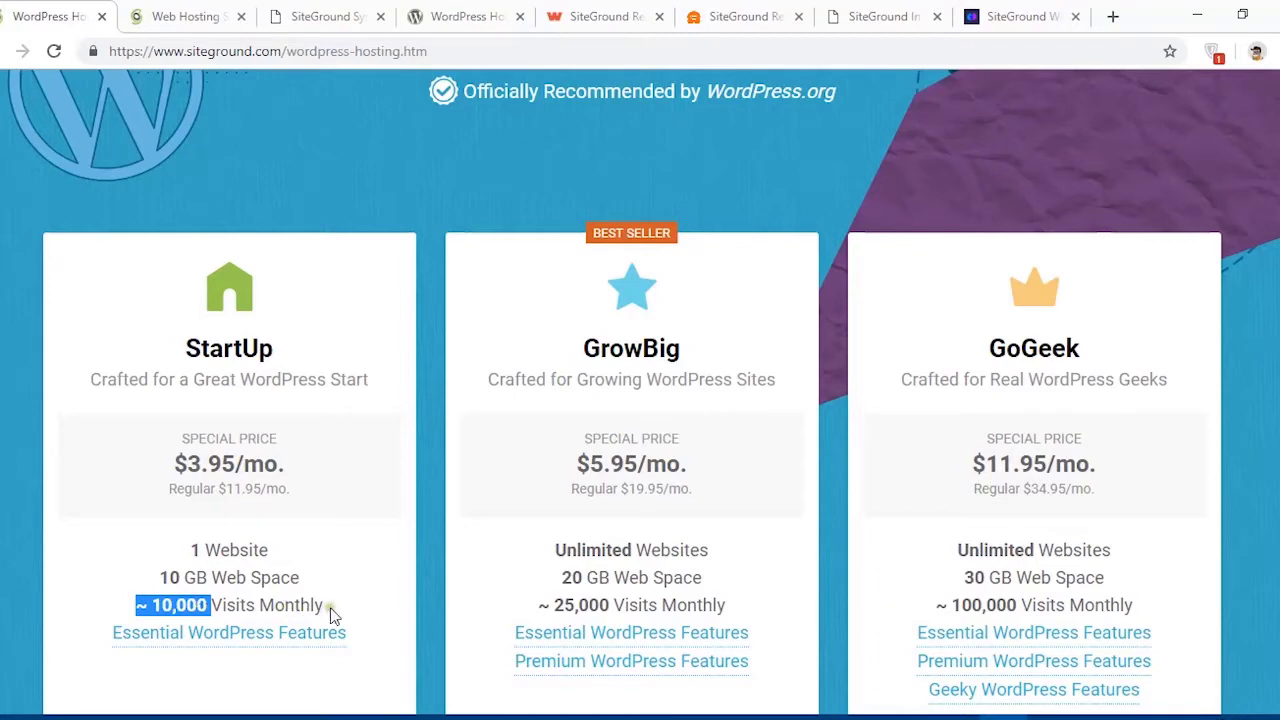
{"action": "double_click", "coordinate": [168, 577]}
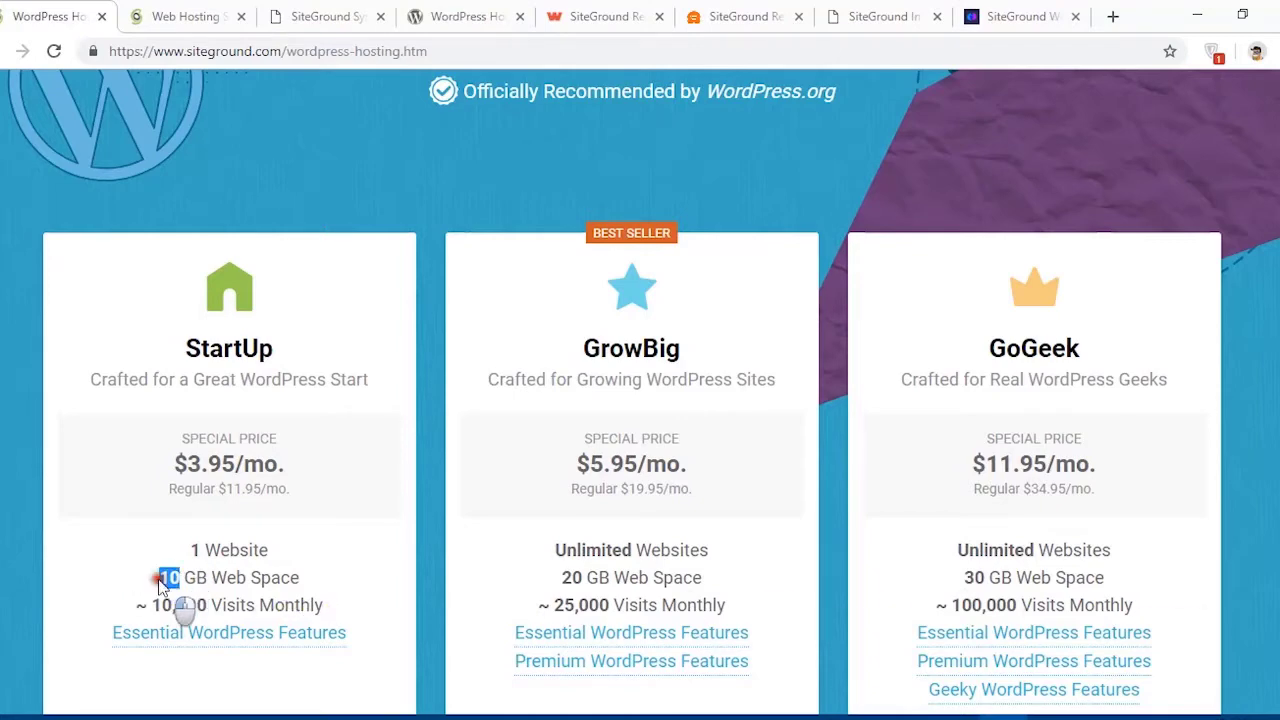
{"action": "scroll", "coordinate": [718, 376], "scroll_direction": "down", "scroll_amount": 2}
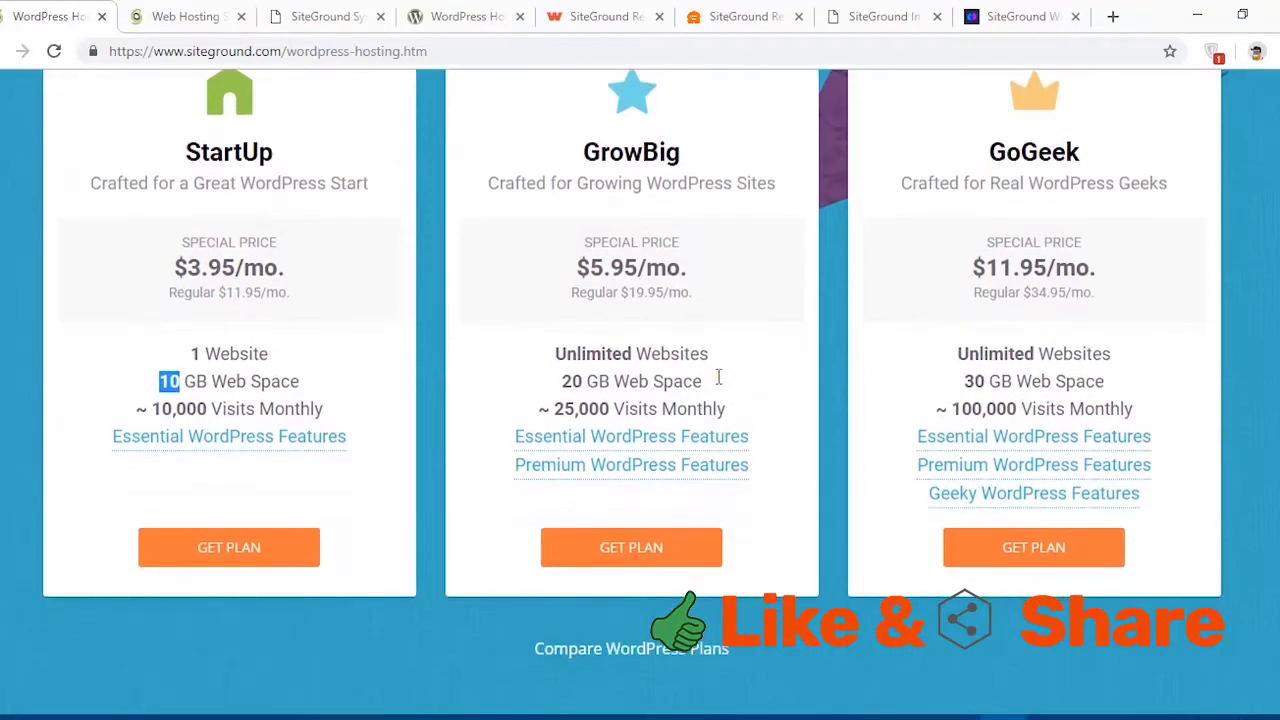
{"action": "left_click_drag", "start_coordinate": [636, 358], "coordinate": [552, 352]}
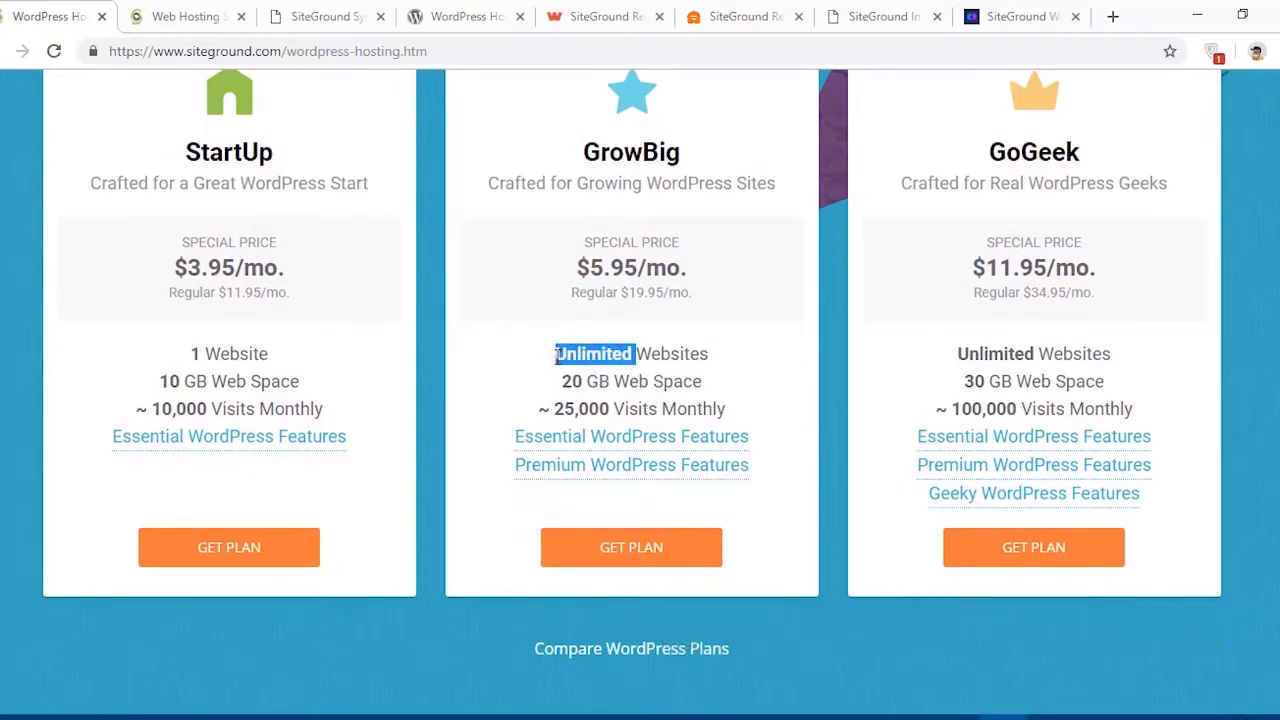
{"action": "left_click", "coordinate": [538, 330]}
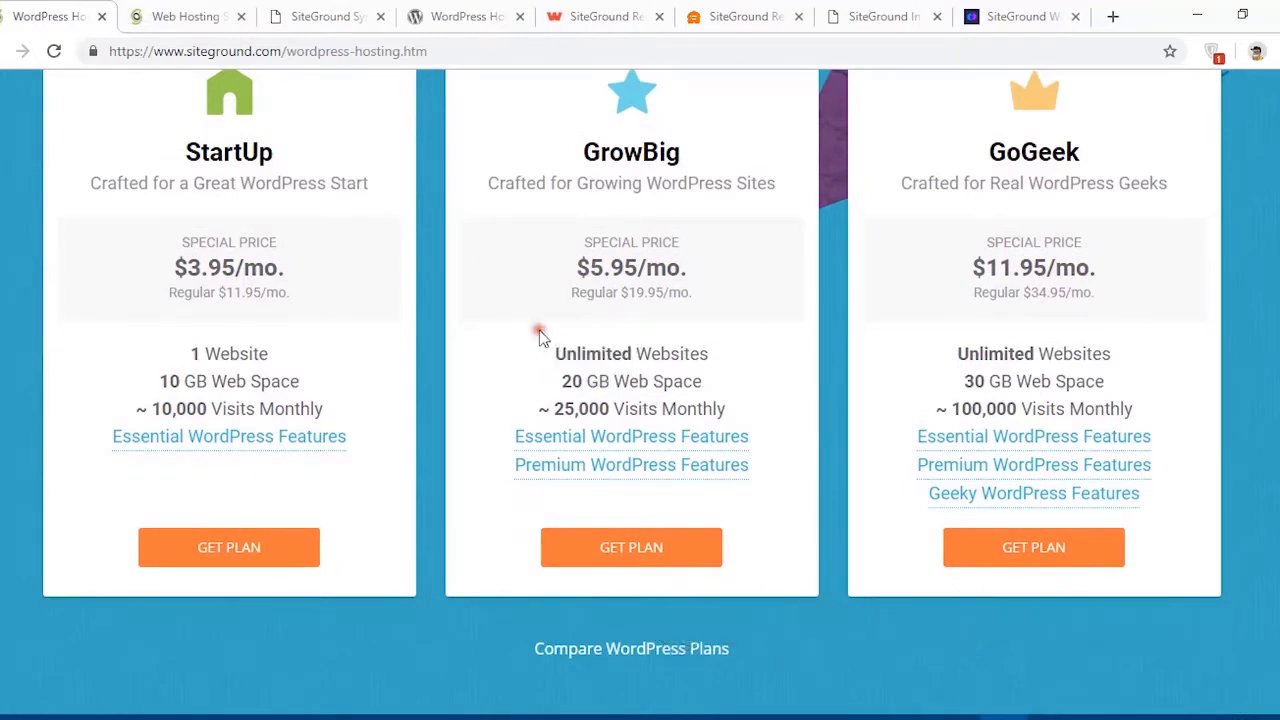
{"action": "double_click", "coordinate": [974, 382]}
{"action": "mouse_move", "coordinate": [975, 507]}
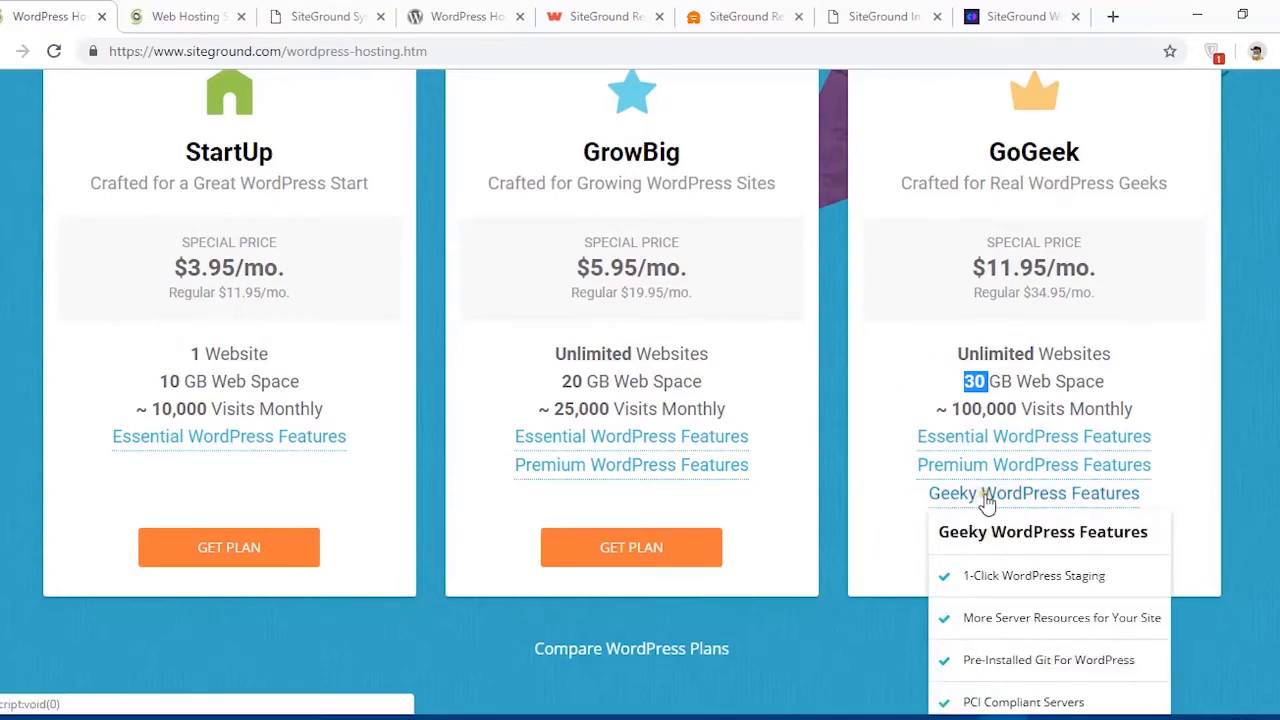
{"action": "scroll", "coordinate": [980, 500], "scroll_direction": "down", "scroll_amount": 2}
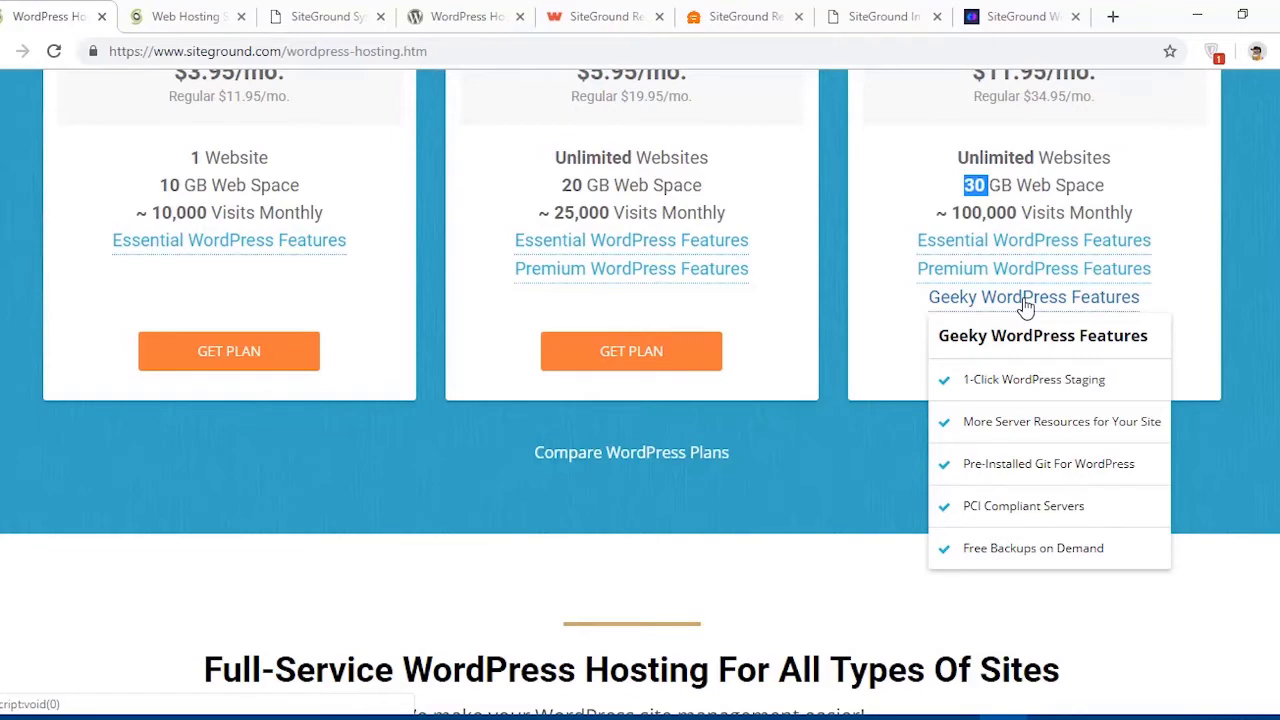
{"action": "scroll", "coordinate": [1025, 305], "scroll_direction": "up", "scroll_amount": 2}
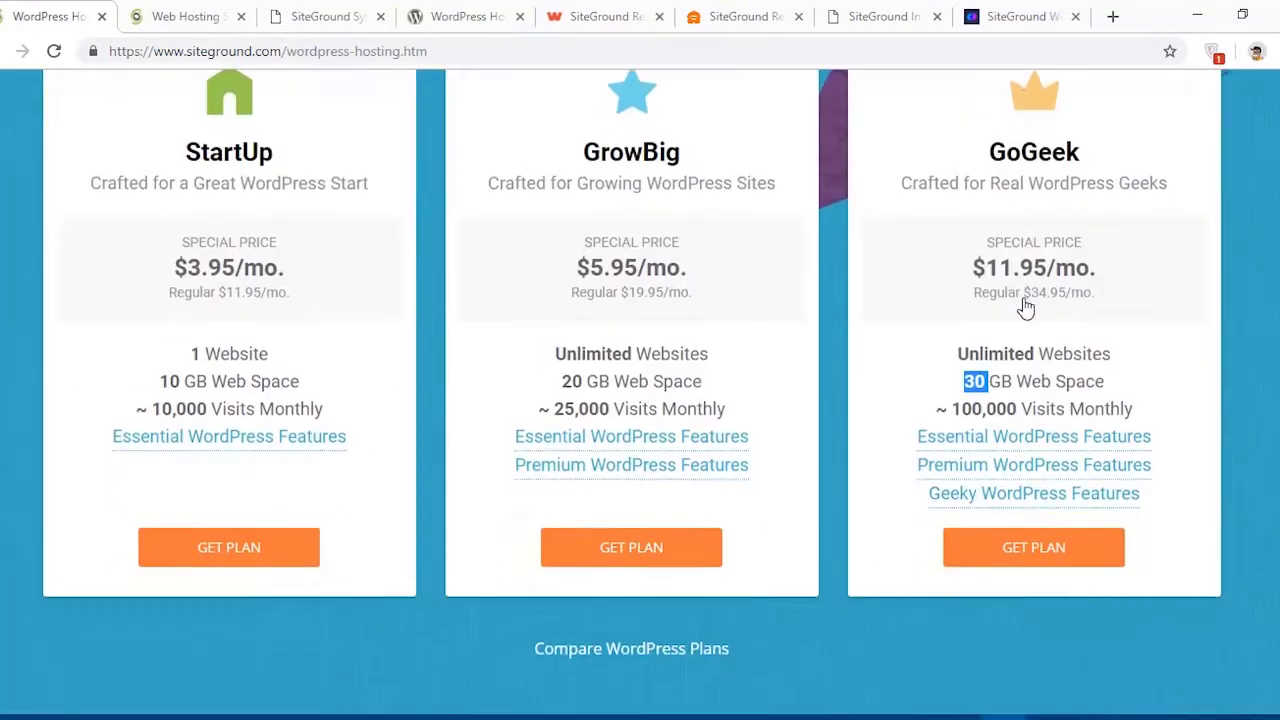
{"action": "left_click", "coordinate": [907, 278]}
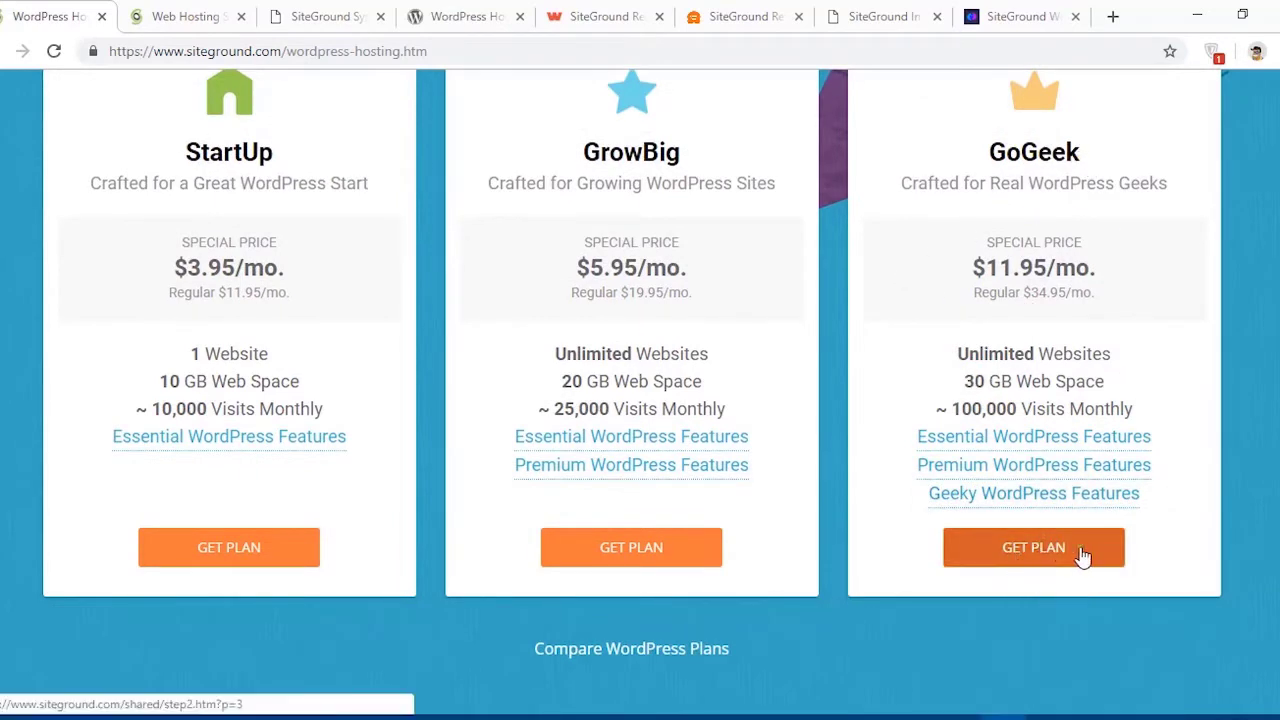
- Order the GoGeek plan and select registering a new domain as the domain option
{"action": "left_click", "coordinate": [1034, 547]}
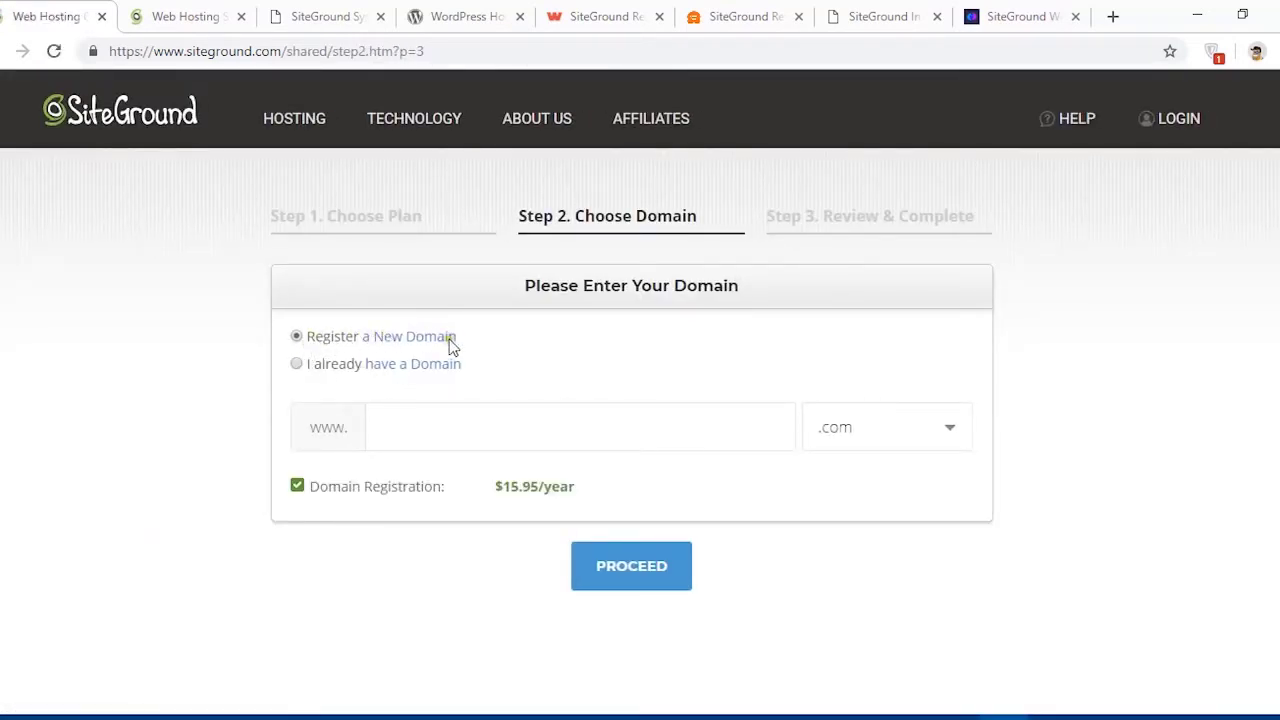
{"action": "left_click", "coordinate": [408, 425]}
{"action": "left_click", "coordinate": [297, 364]}
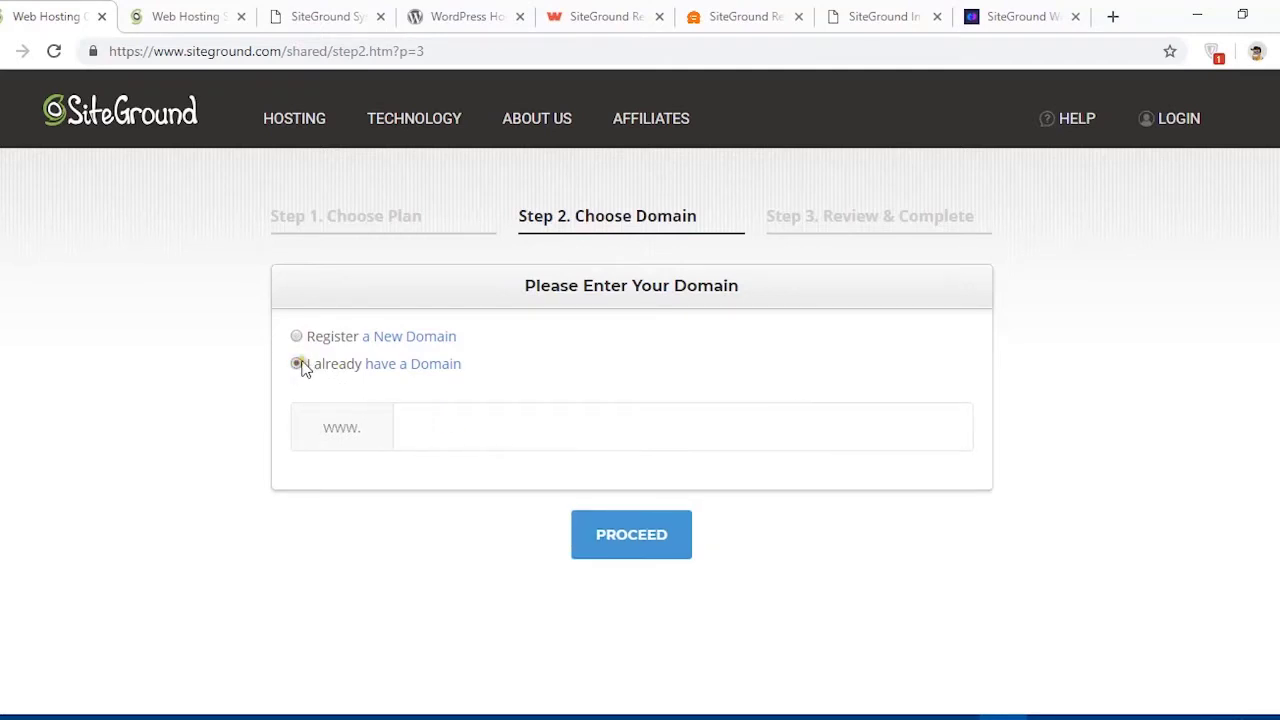
{"action": "left_click", "coordinate": [297, 338]}
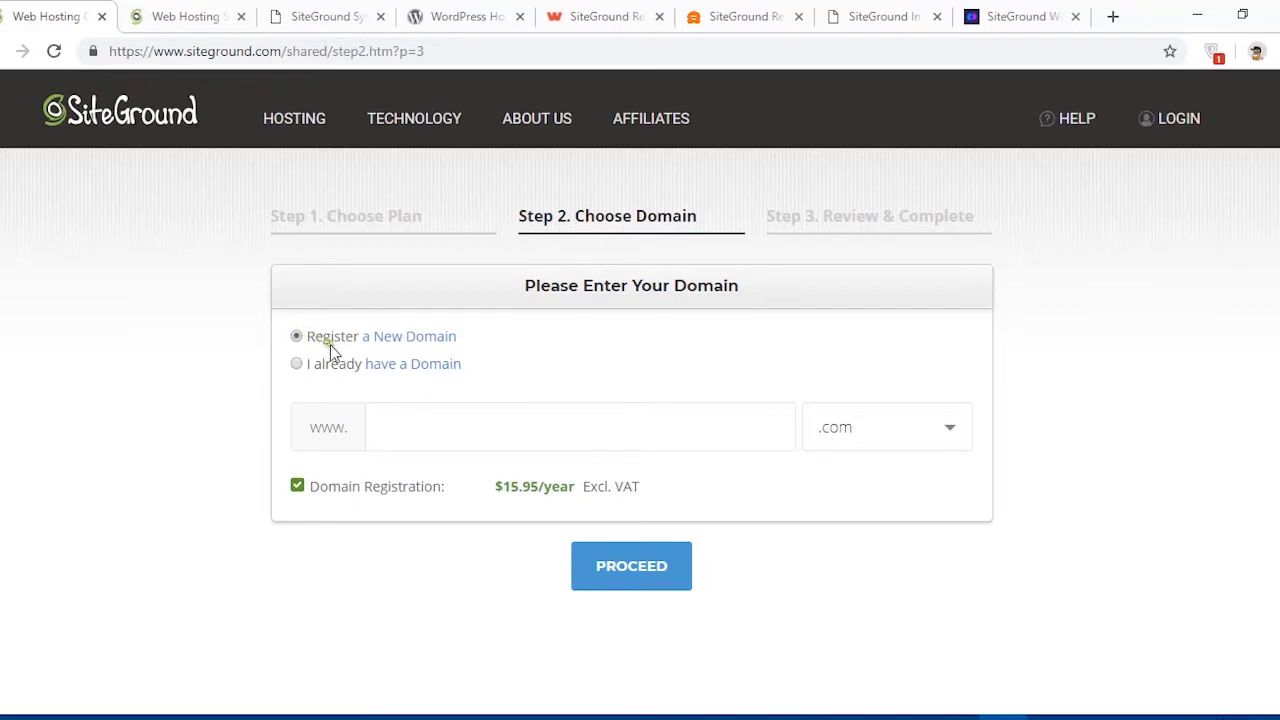
- Enter imranemututs as the new .com domain name and proceed to the order review
{"action": "left_click", "coordinate": [445, 422]}
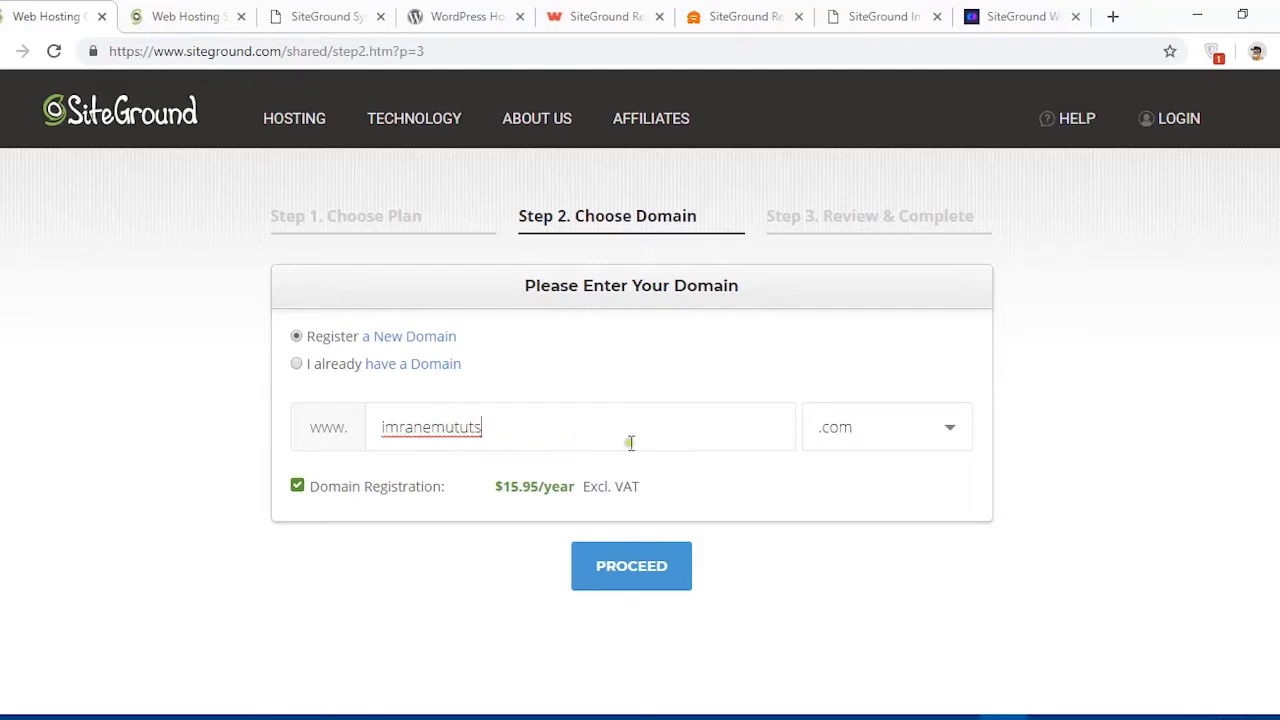
{"action": "left_click", "coordinate": [469, 491]}
{"action": "left_click", "coordinate": [463, 452]}
{"action": "left_click", "coordinate": [634, 570]}
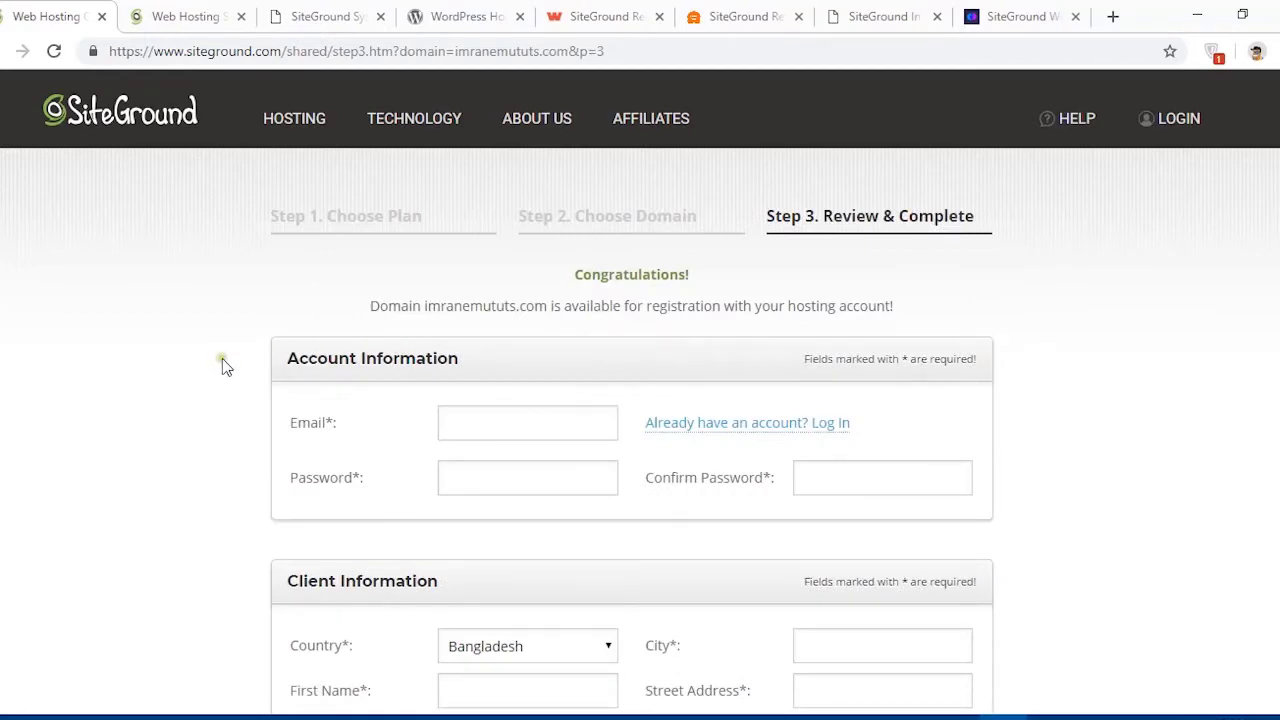
- Set the hosting period of the GoGeek plan to 12 months in the order review
{"action": "scroll", "coordinate": [223, 358], "scroll_direction": "down", "scroll_amount": 6}
{"action": "scroll", "coordinate": [614, 414], "scroll_direction": "down", "scroll_amount": 3}
{"action": "scroll", "coordinate": [618, 459], "scroll_direction": "down", "scroll_amount": 3}
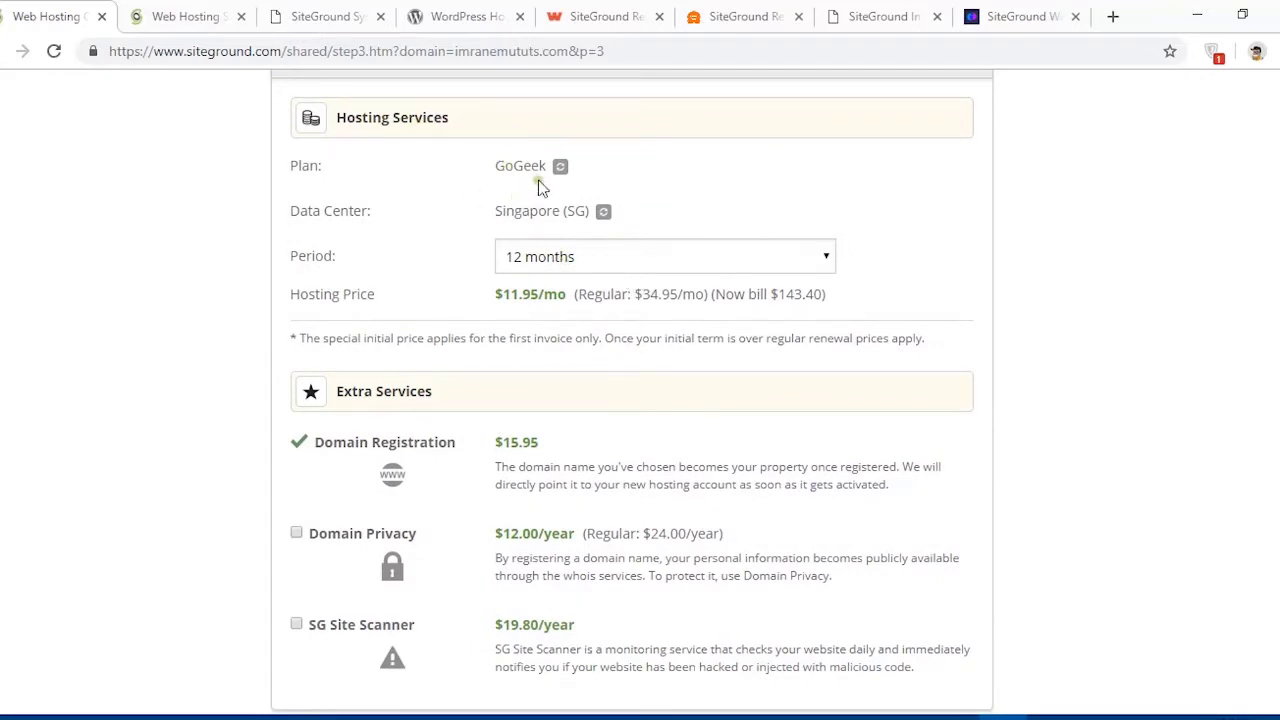
{"action": "left_click", "coordinate": [586, 266]}
{"action": "left_click", "coordinate": [608, 296]}
{"action": "scroll", "coordinate": [522, 443], "scroll_direction": "down", "scroll_amount": 1}
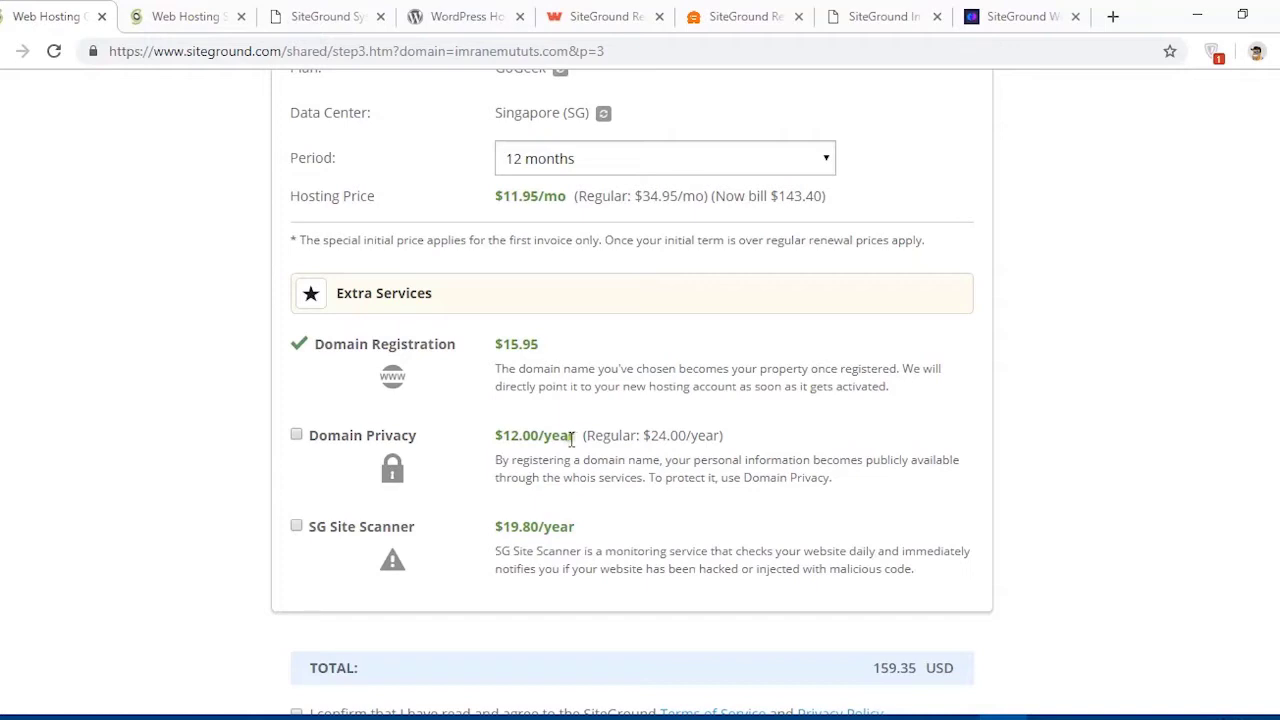
- Try adding the Domain Privacy and SG Site Scanner extra services to the order
{"action": "left_click", "coordinate": [296, 434]}
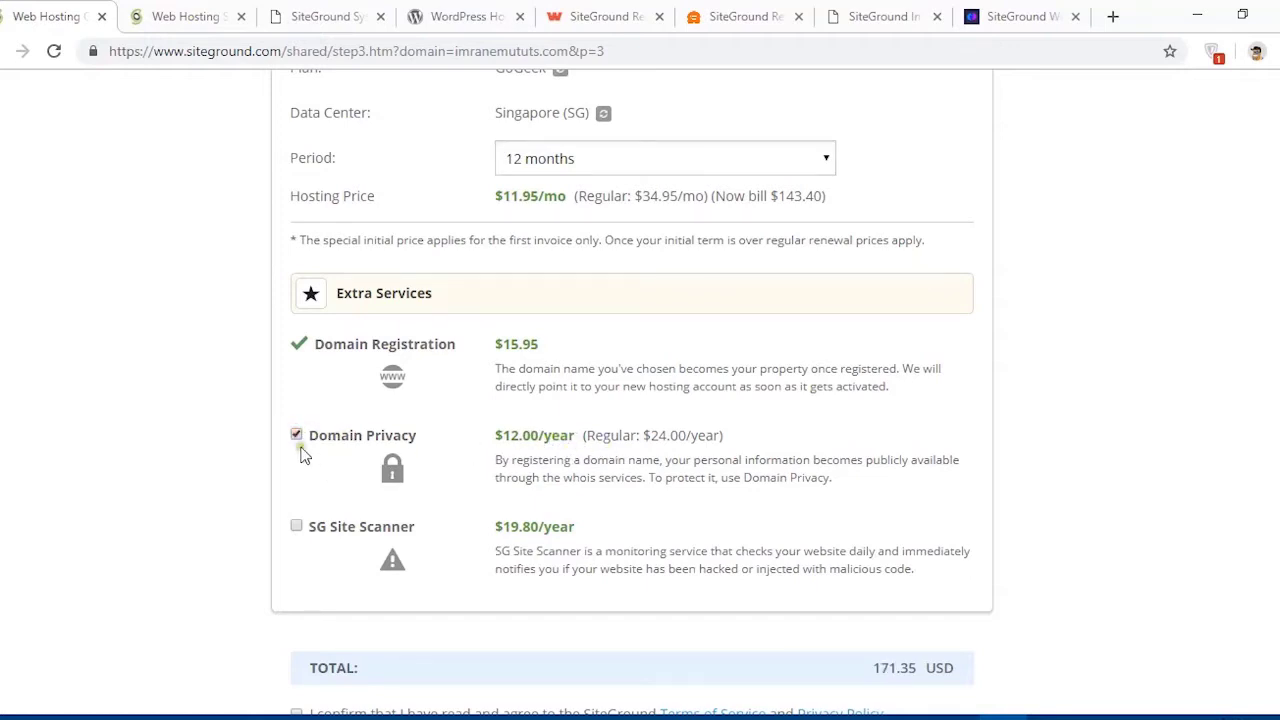
{"action": "left_click", "coordinate": [297, 436]}
{"action": "scroll", "coordinate": [572, 546], "scroll_direction": "down", "scroll_amount": 2}
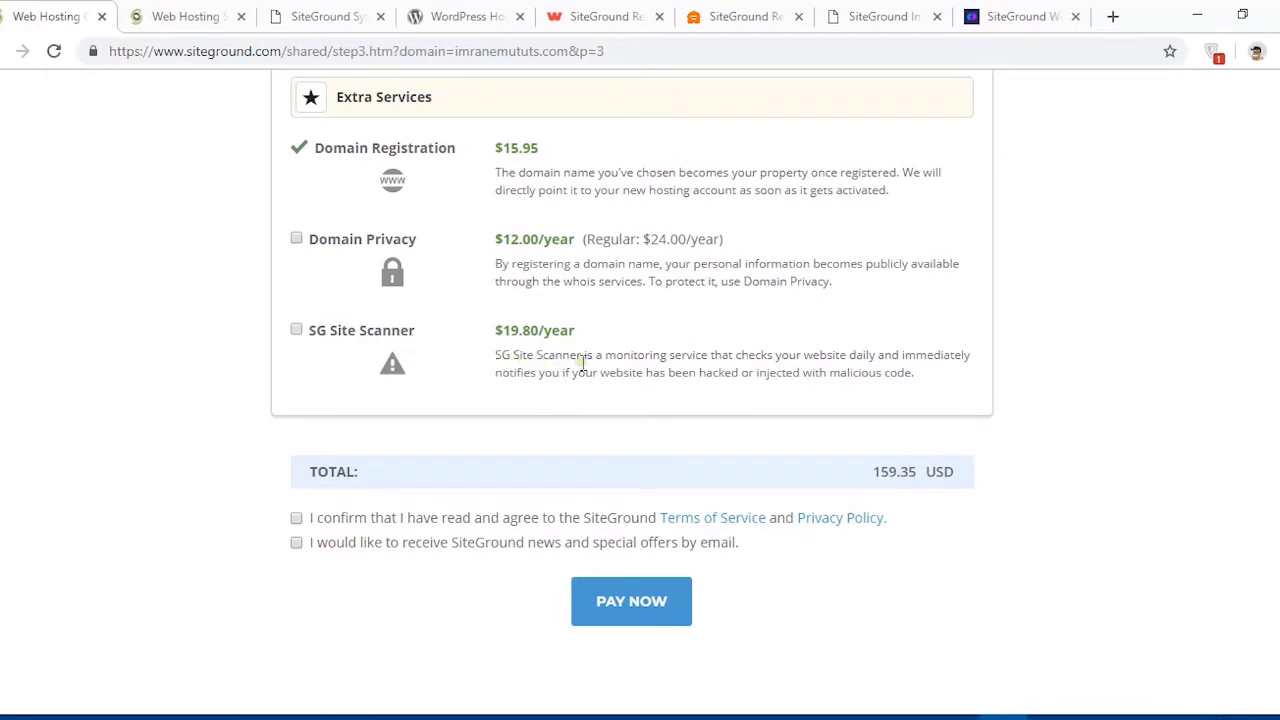
{"action": "left_click", "coordinate": [296, 330]}
{"action": "left_click", "coordinate": [296, 330]}
- Accept the Terms of Service and Privacy Policy and opt in to SiteGround news and special offers by email
{"action": "left_click", "coordinate": [297, 518]}
{"action": "left_click", "coordinate": [296, 542]}
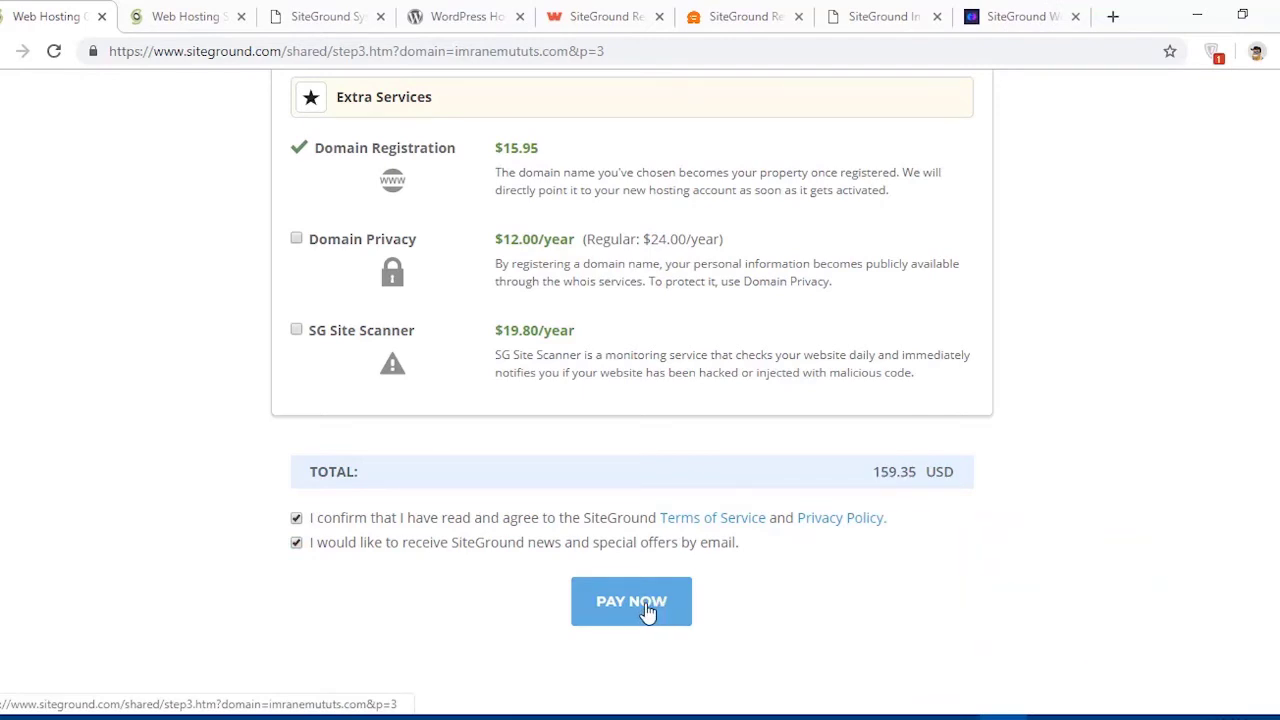
- Examine the placeholder page currently shown at themescode.net
{"action": "left_click", "coordinate": [332, 16]}
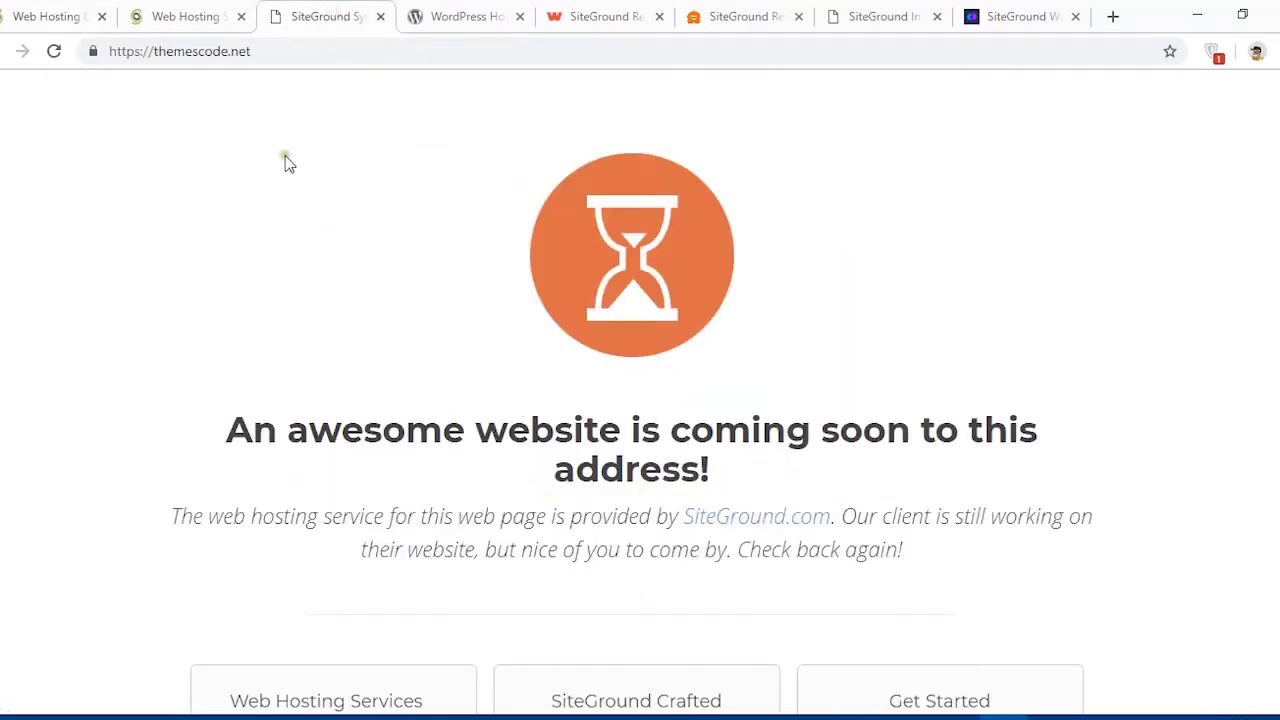
{"action": "scroll", "coordinate": [540, 420], "scroll_direction": "down", "scroll_amount": 3}
{"action": "scroll", "coordinate": [640, 455], "scroll_direction": "up", "scroll_amount": 3}
{"action": "scroll", "coordinate": [750, 410], "scroll_direction": "down", "scroll_amount": 1}
{"action": "scroll", "coordinate": [727, 405], "scroll_direction": "down", "scroll_amount": 3}
{"action": "scroll", "coordinate": [500, 520], "scroll_direction": "up", "scroll_amount": 4}
- Log in to the SiteGround user area with the account's e-mail and password
{"action": "left_click", "coordinate": [190, 16]}
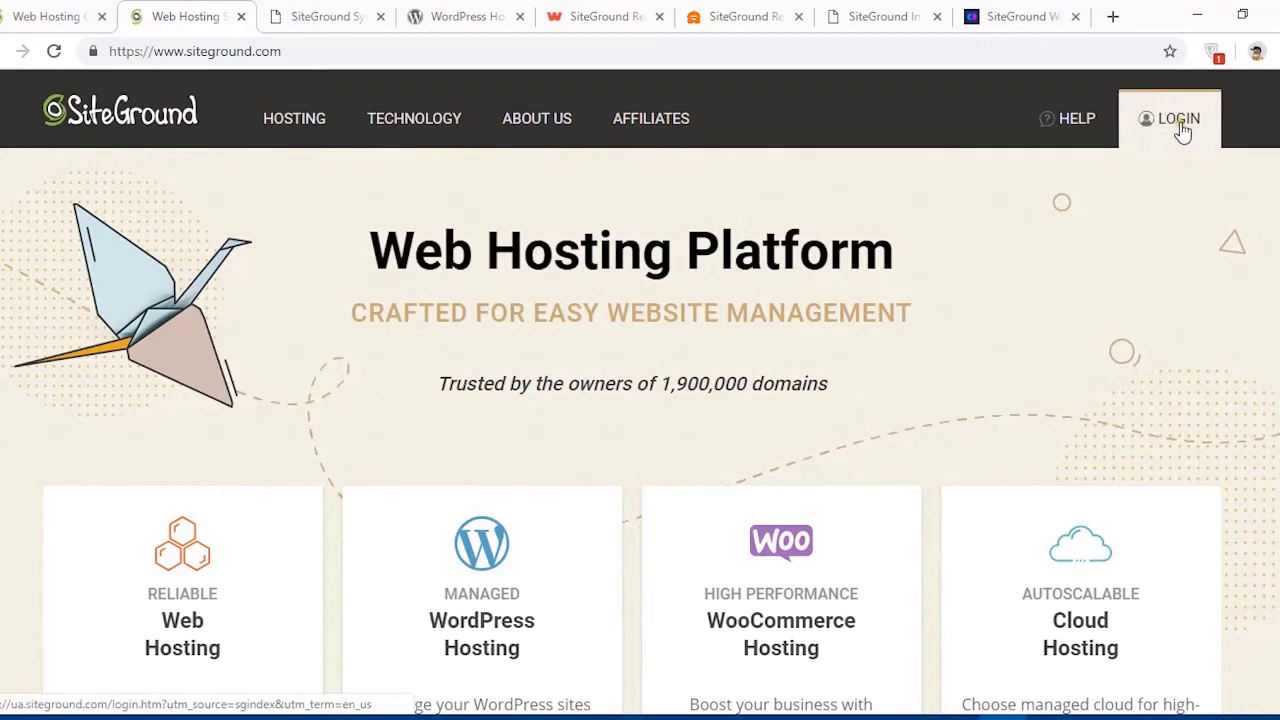
{"action": "left_click", "coordinate": [1180, 120]}
{"action": "left_click", "coordinate": [590, 252]}
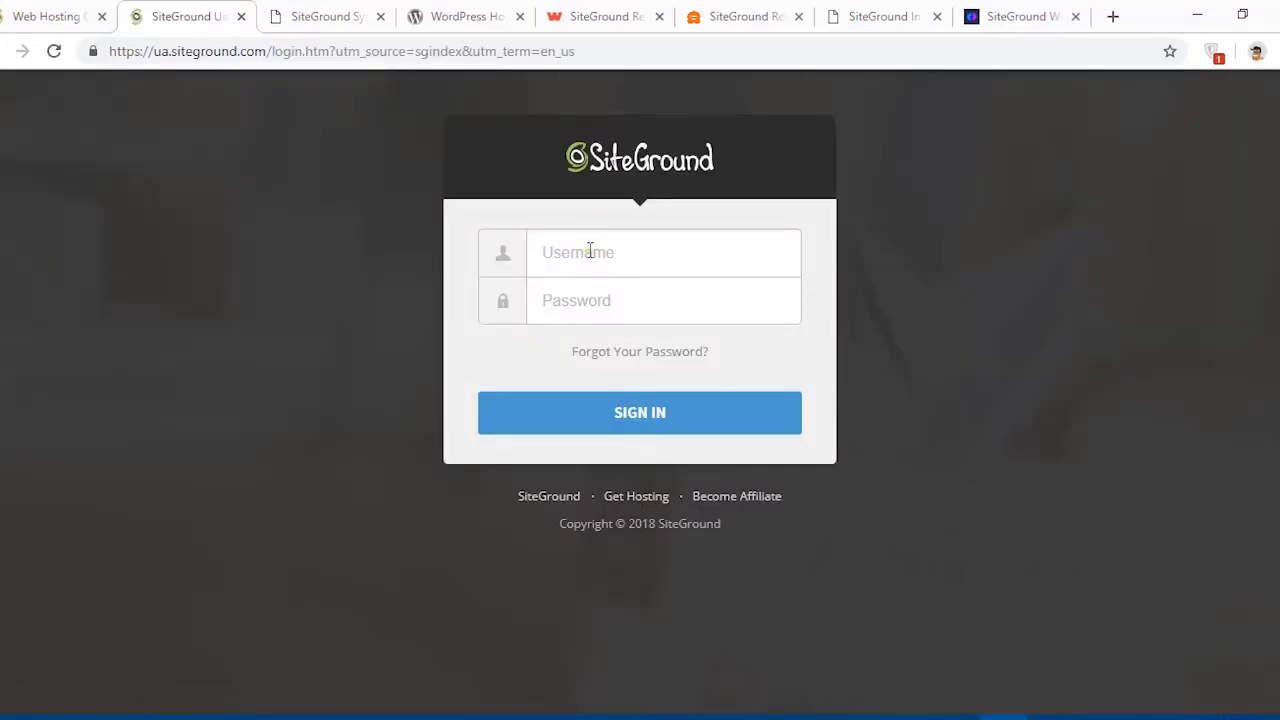
{"action": "type", "text": "username"}
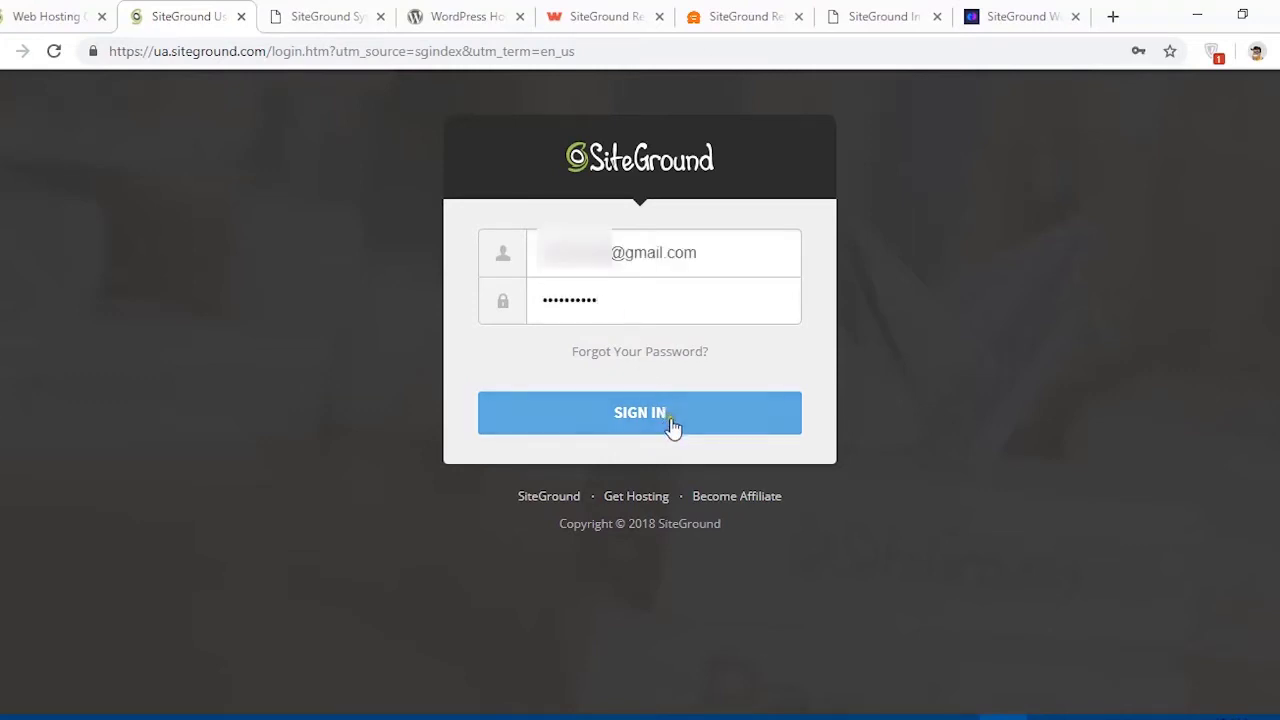
{"action": "left_click", "coordinate": [671, 426]}
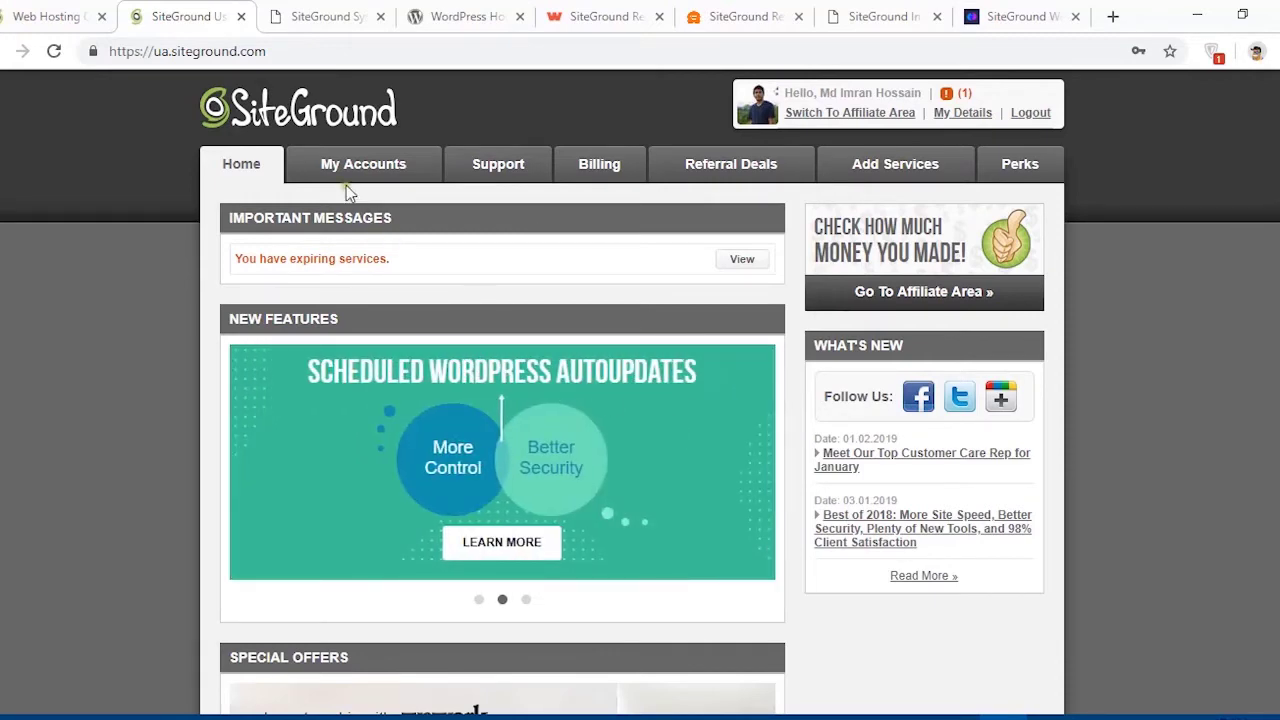
- Look over the user area's home page and open the account management page for themescode.net
{"action": "scroll", "coordinate": [474, 406], "scroll_direction": "down", "scroll_amount": 5}
{"action": "scroll", "coordinate": [486, 428], "scroll_direction": "up", "scroll_amount": 5}
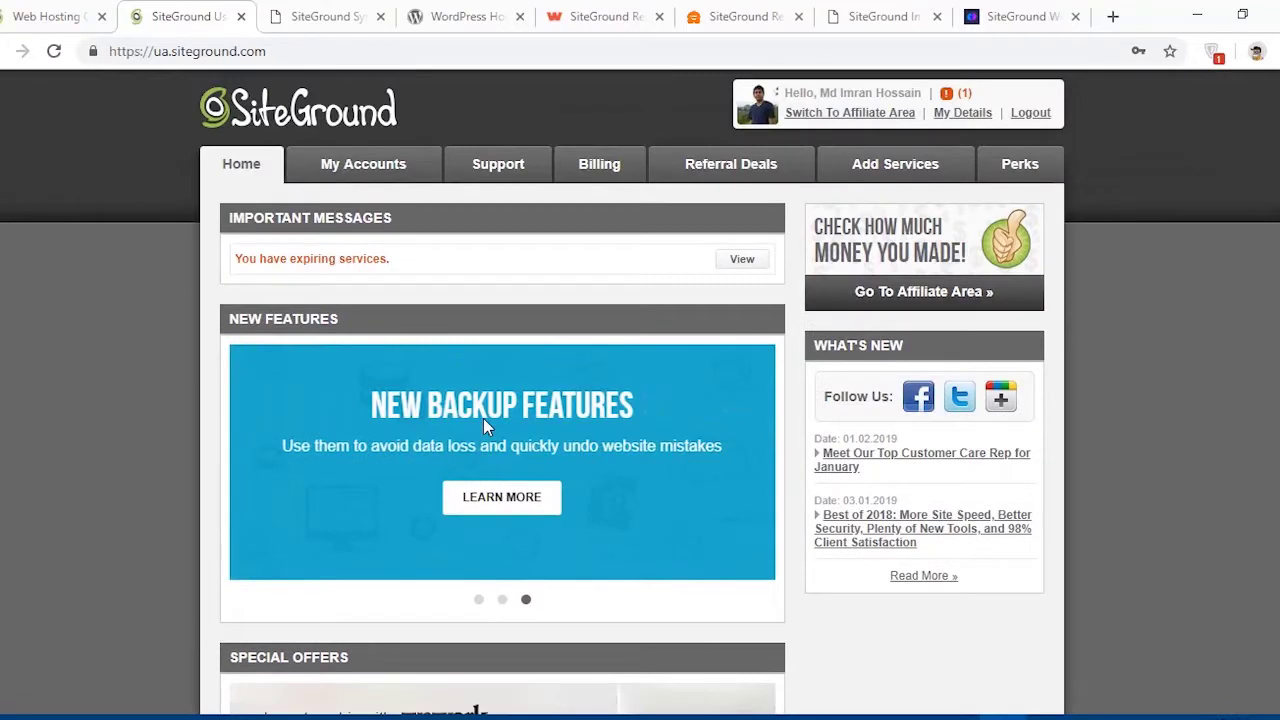
{"action": "left_click", "coordinate": [359, 167]}
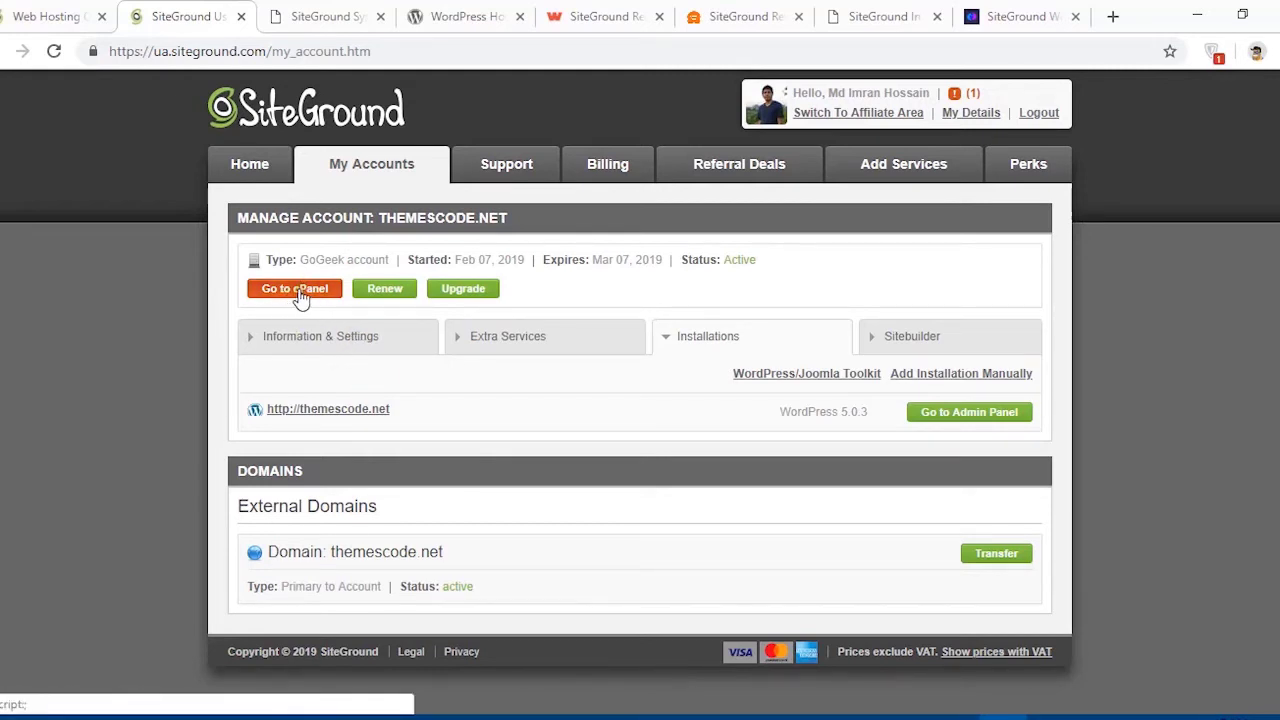
- Try to reach the control panel at themescode.net/cpanel from the website's tab, and return to the account management page
{"action": "left_click", "coordinate": [329, 12]}
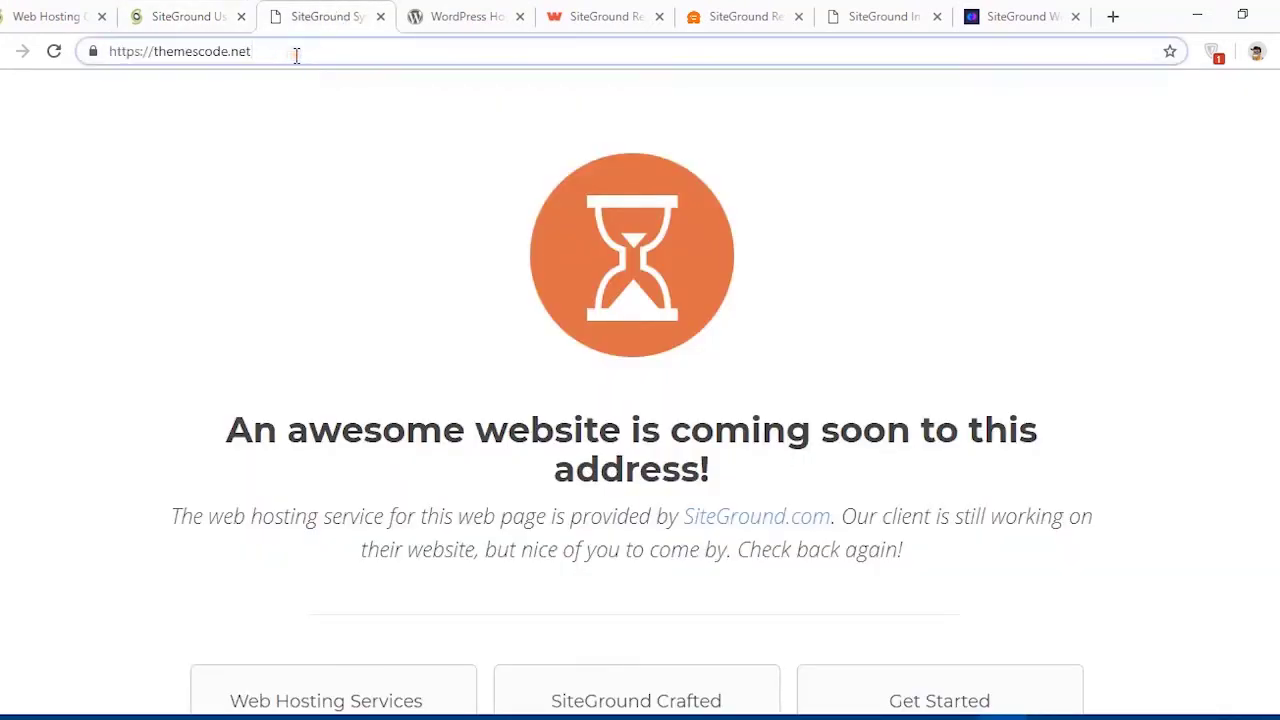
{"action": "type", "text": "/cpanel"}
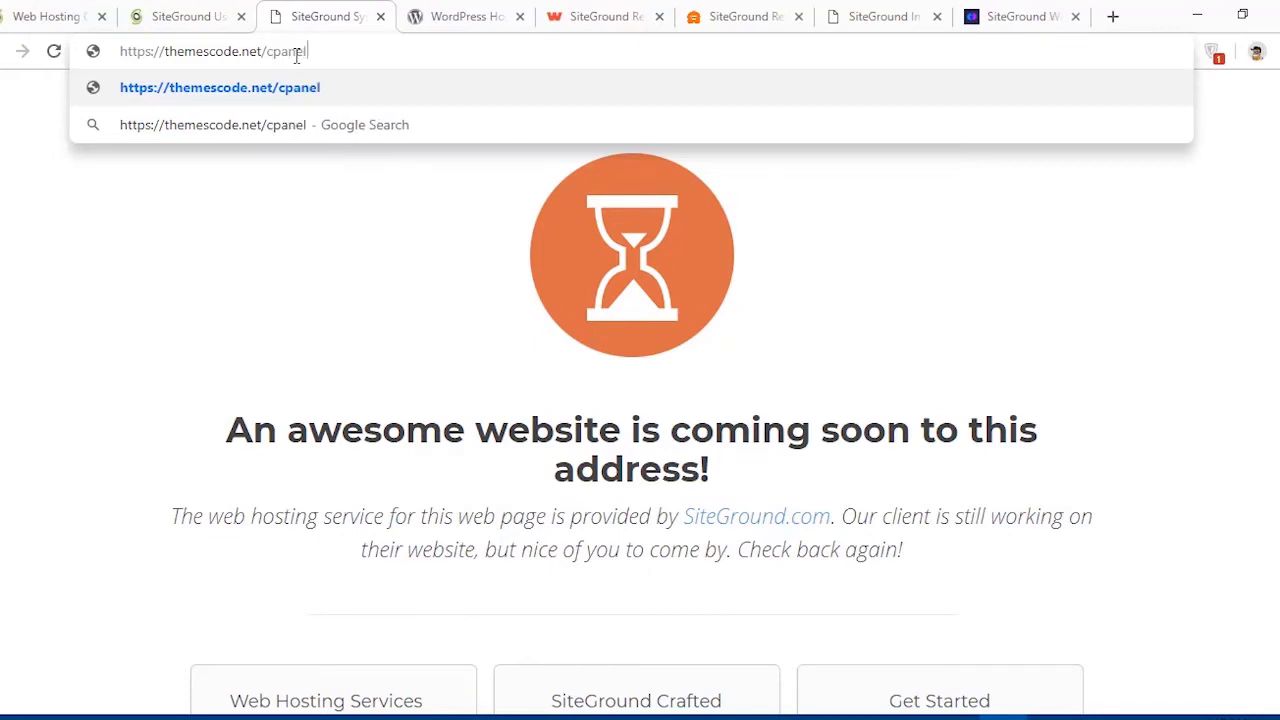
{"action": "key", "text": "Return"}
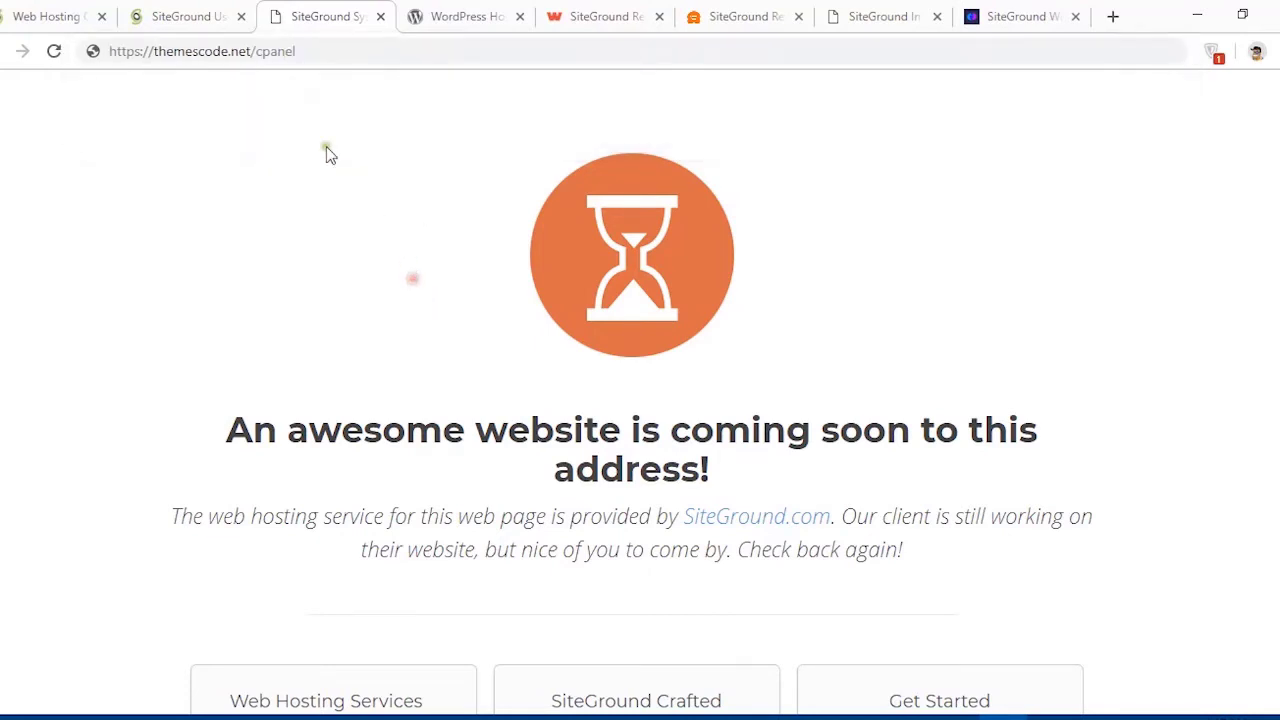
{"action": "left_click", "coordinate": [207, 18]}
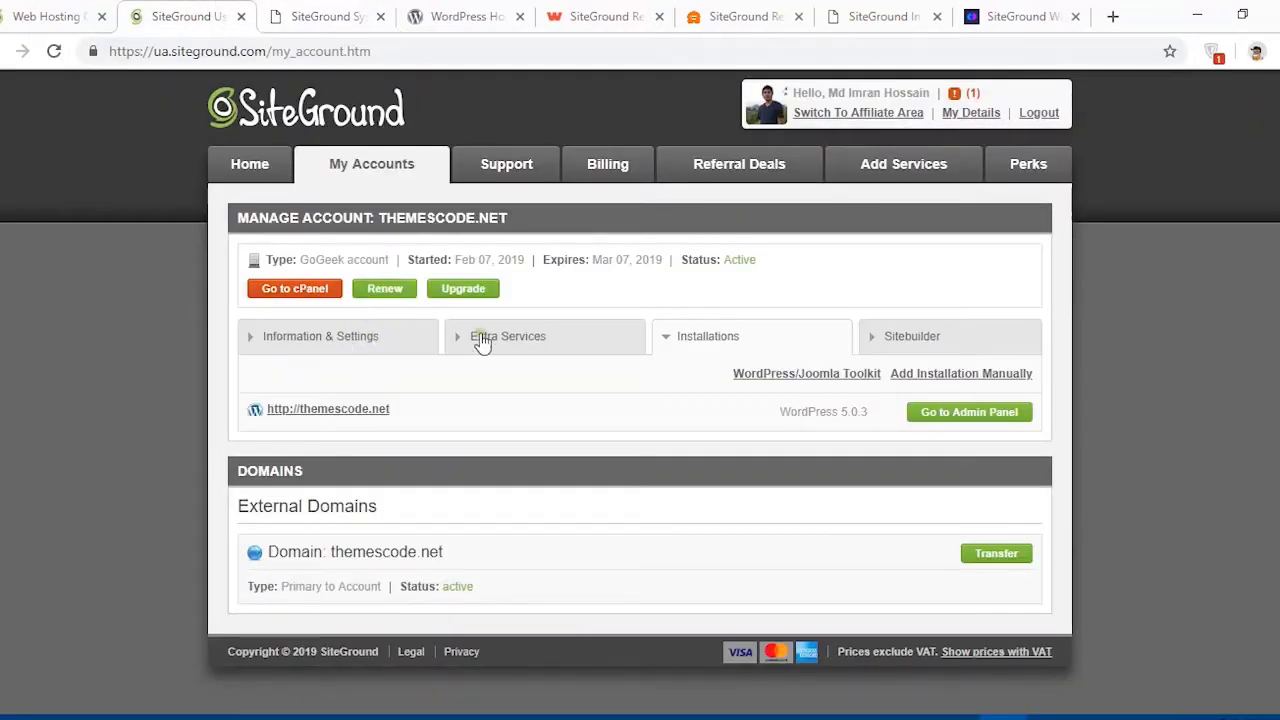
- Remove cpanel from the website's address and load themescode.net again
{"action": "left_click", "coordinate": [322, 16]}
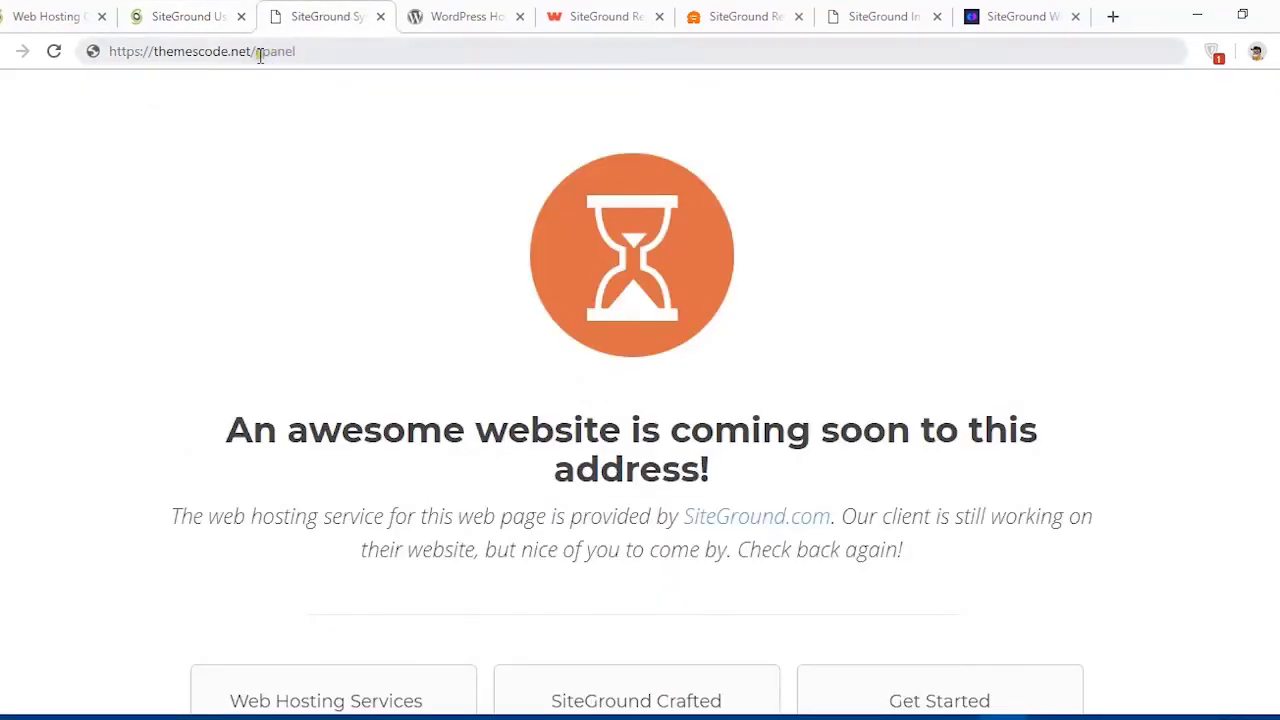
{"action": "left_click_drag", "start_coordinate": [255, 55], "coordinate": [400, 62]}
{"action": "key", "text": "BackSpace"}
{"action": "key", "text": "BackSpace"}
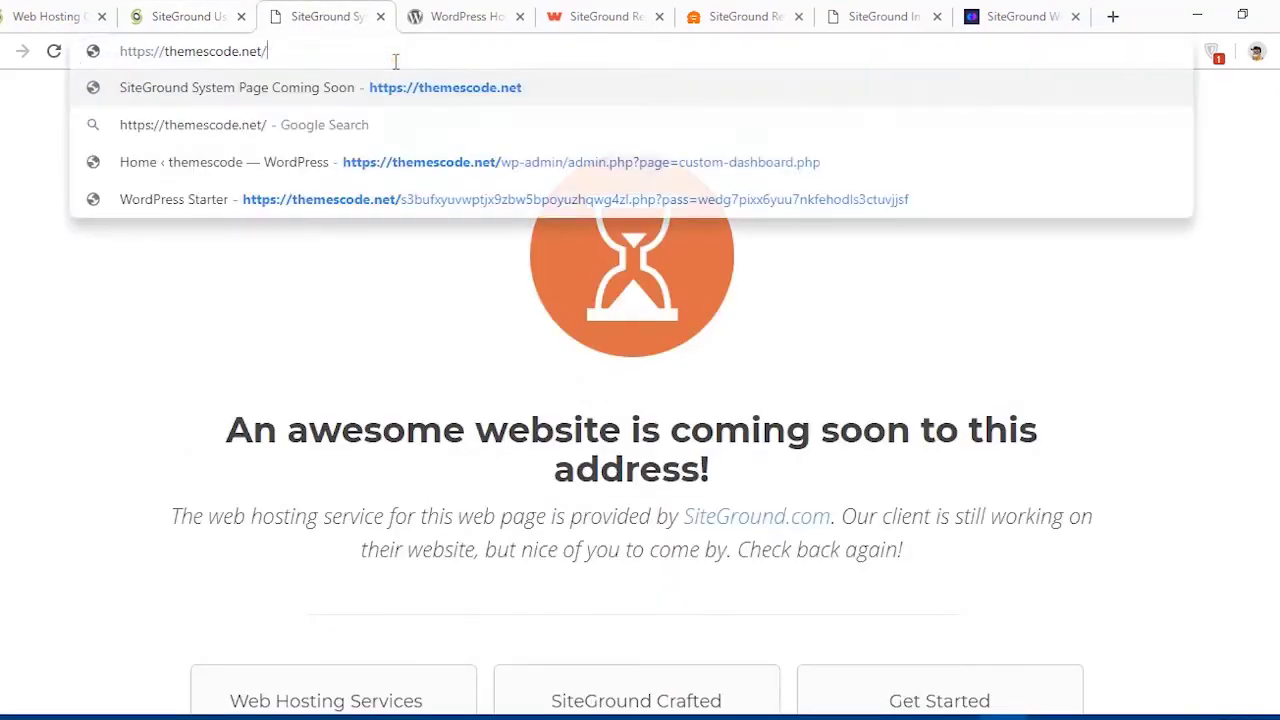
{"action": "key", "text": "Return"}
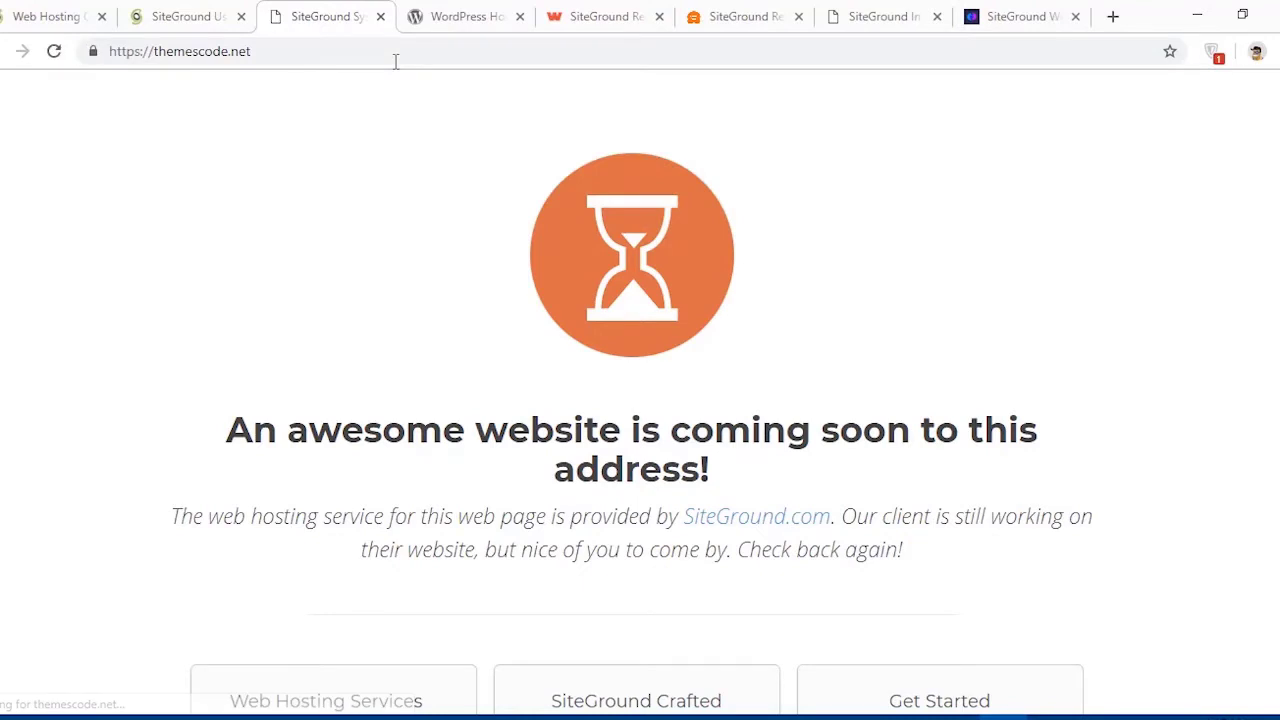
- Return to the SiteGround account management page for themescode.net
{"action": "left_click", "coordinate": [190, 16]}
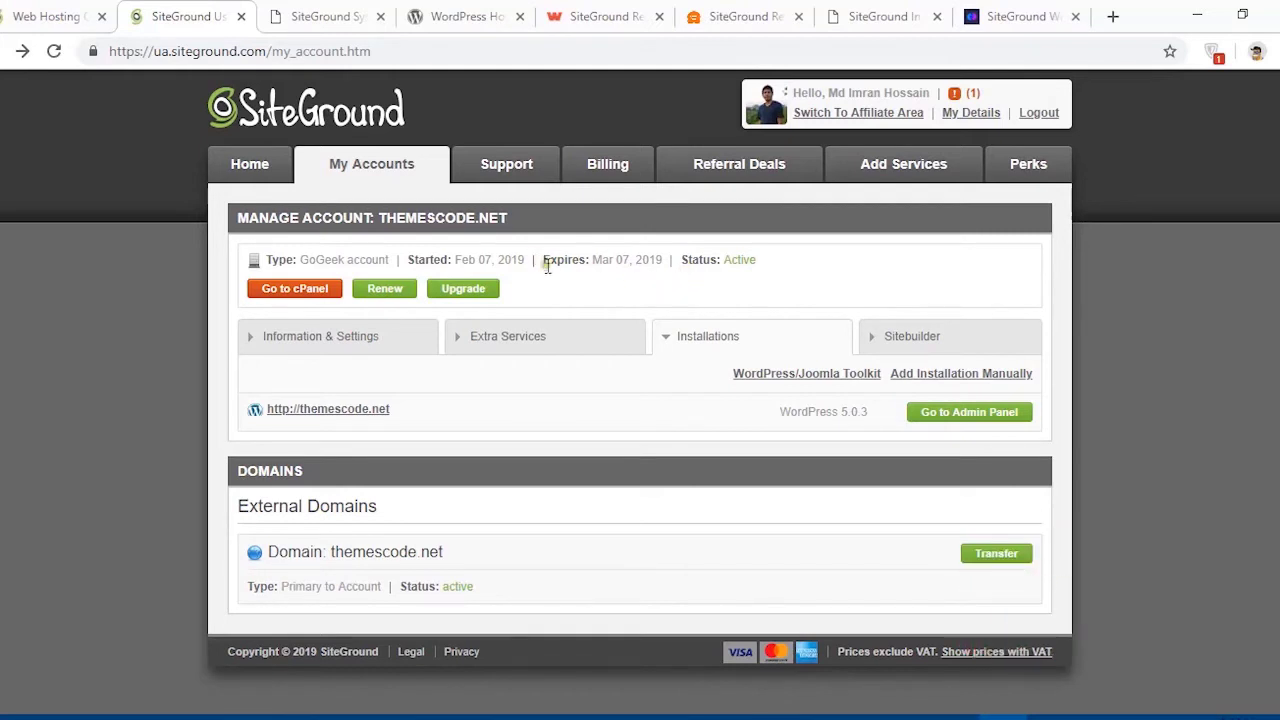
{"action": "left_click", "coordinate": [508, 170]}
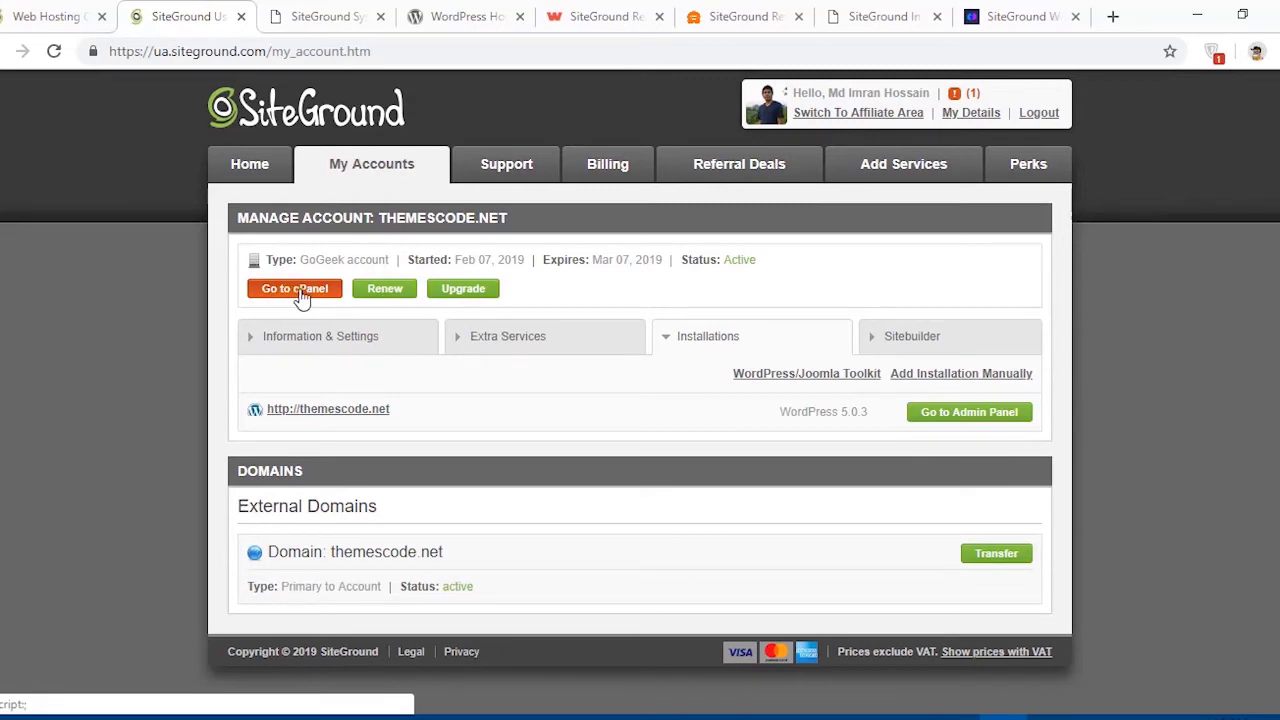
- Open the cPanel of the themescode.net account and look over its tool sections from Domains to Advanced
{"action": "left_click", "coordinate": [290, 294]}
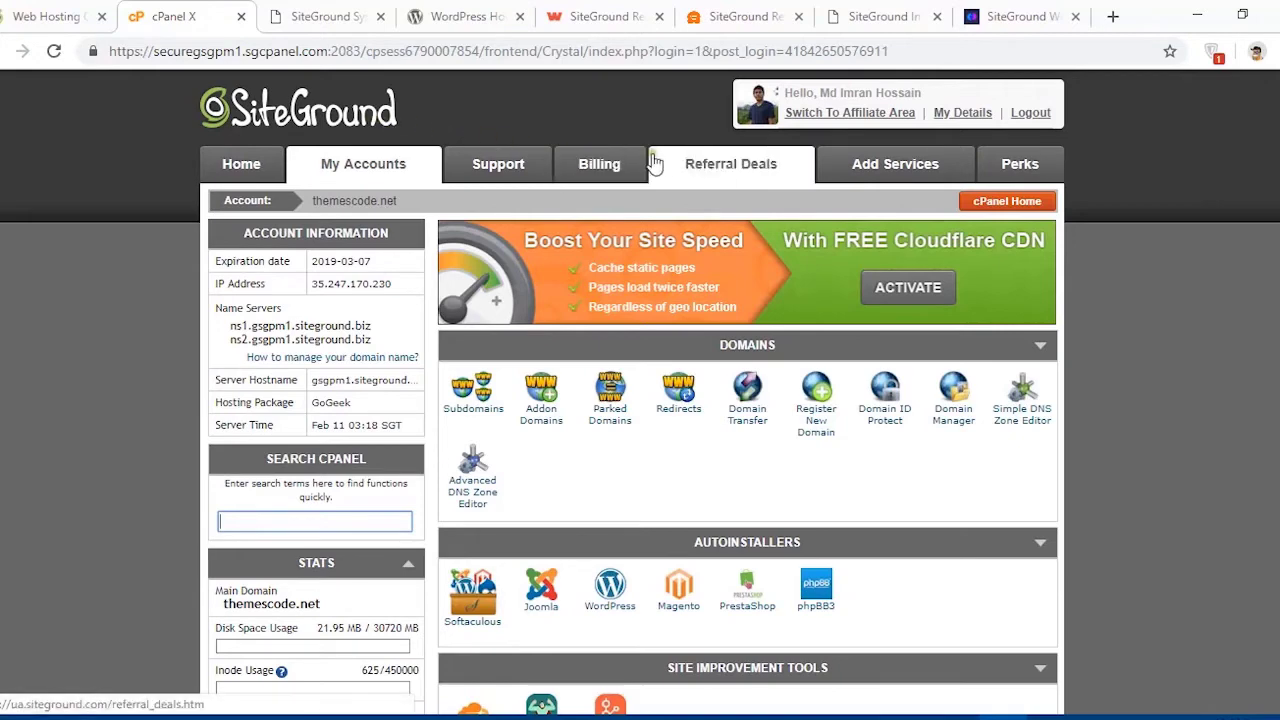
{"action": "scroll", "coordinate": [590, 412], "scroll_direction": "down", "scroll_amount": 3}
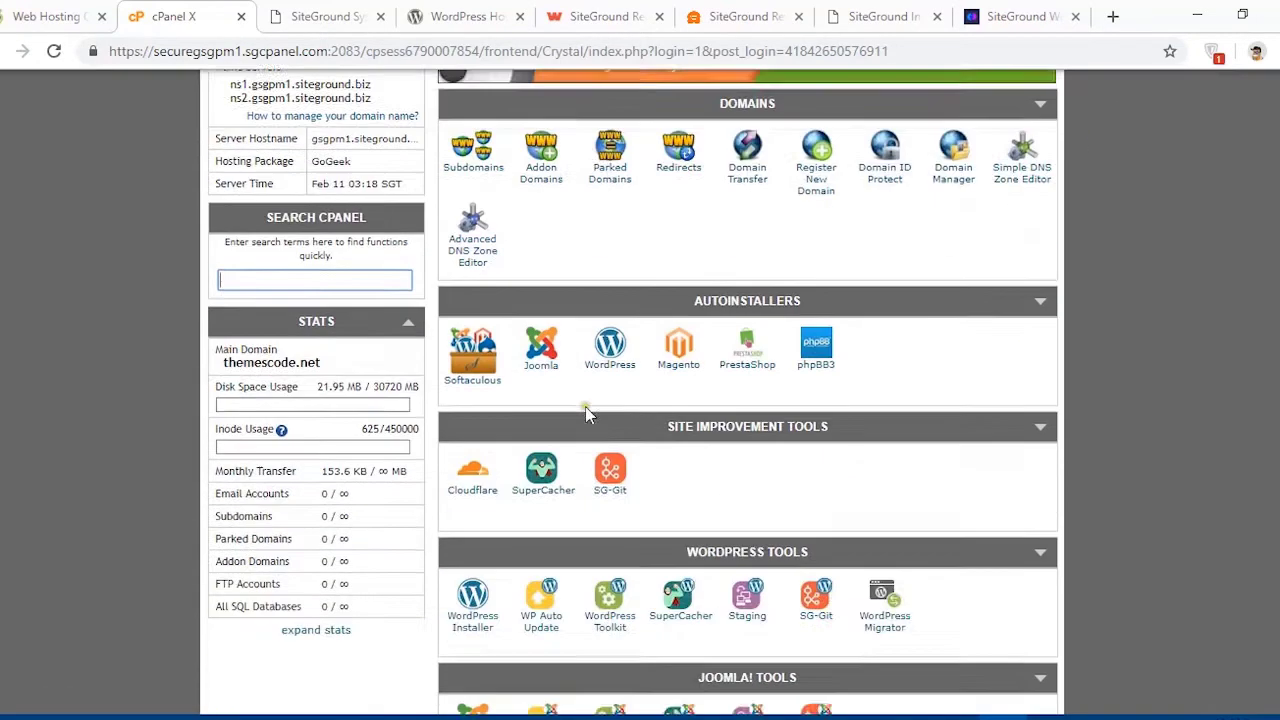
{"action": "scroll", "coordinate": [588, 414], "scroll_direction": "down", "scroll_amount": 6}
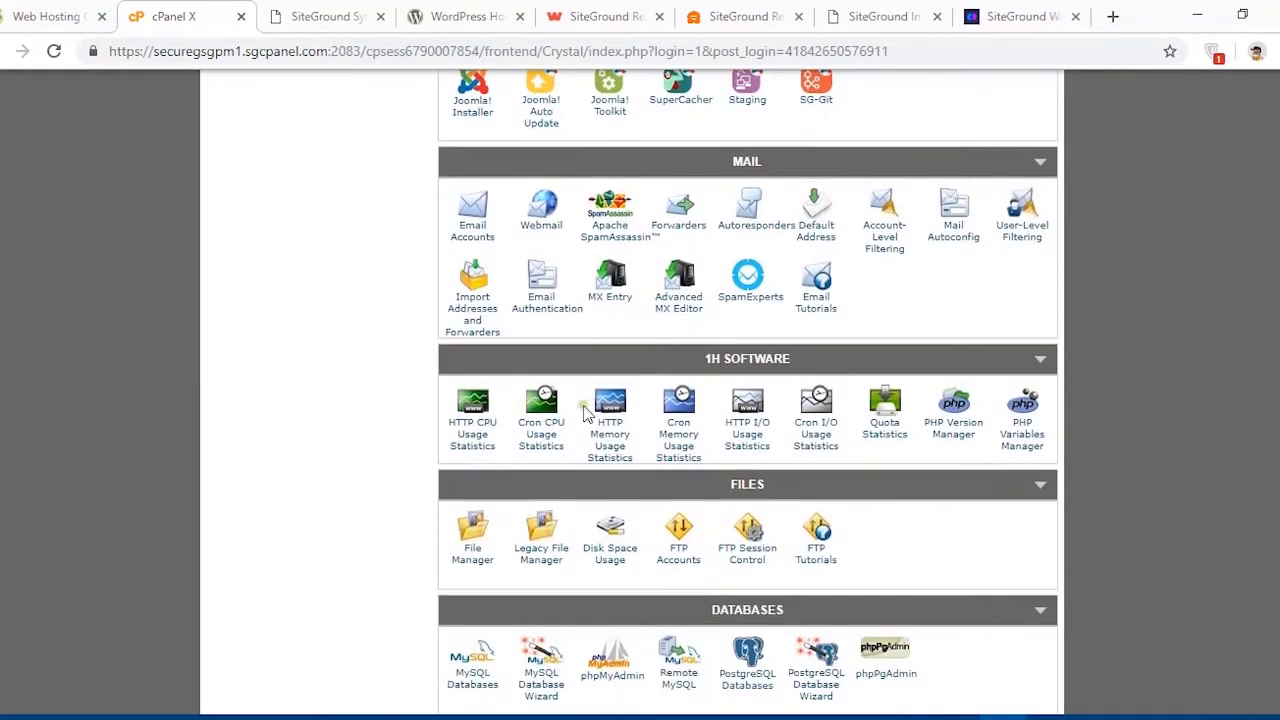
{"action": "scroll", "coordinate": [587, 414], "scroll_direction": "down", "scroll_amount": 5}
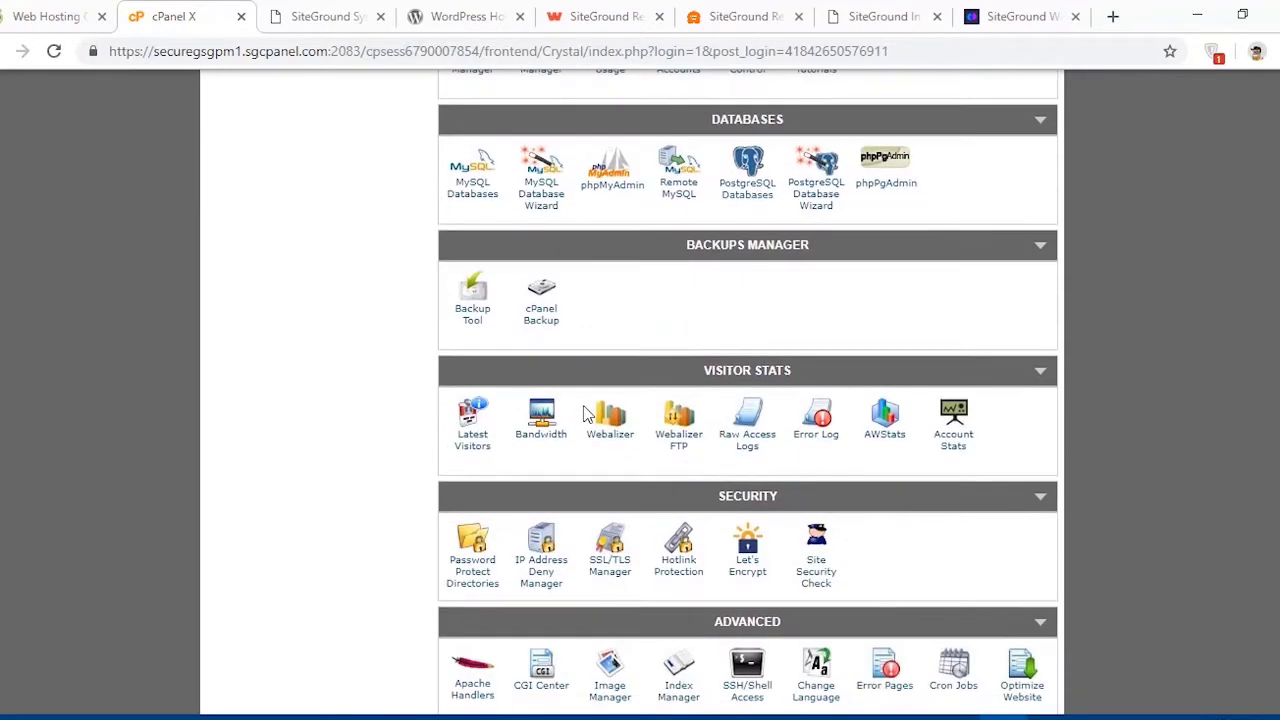
{"action": "scroll", "coordinate": [588, 414], "scroll_direction": "down", "scroll_amount": 2}
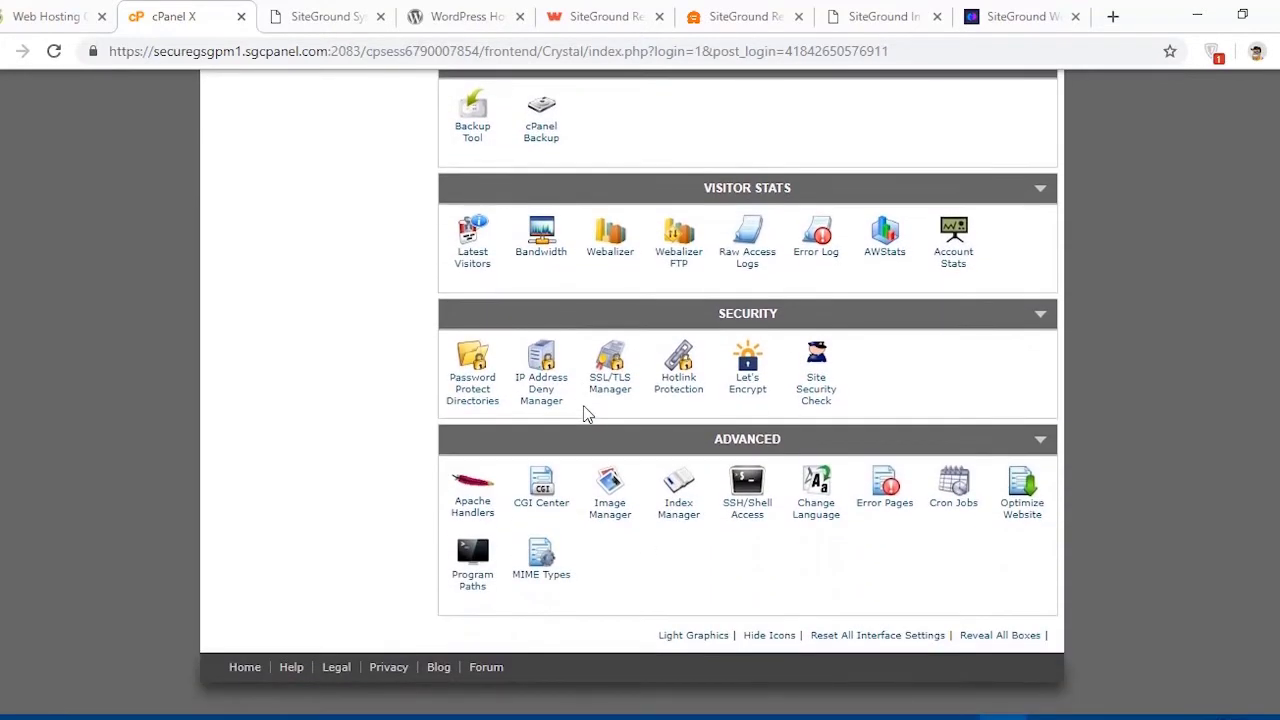
{"action": "scroll", "coordinate": [552, 453], "scroll_direction": "up", "scroll_amount": 2}
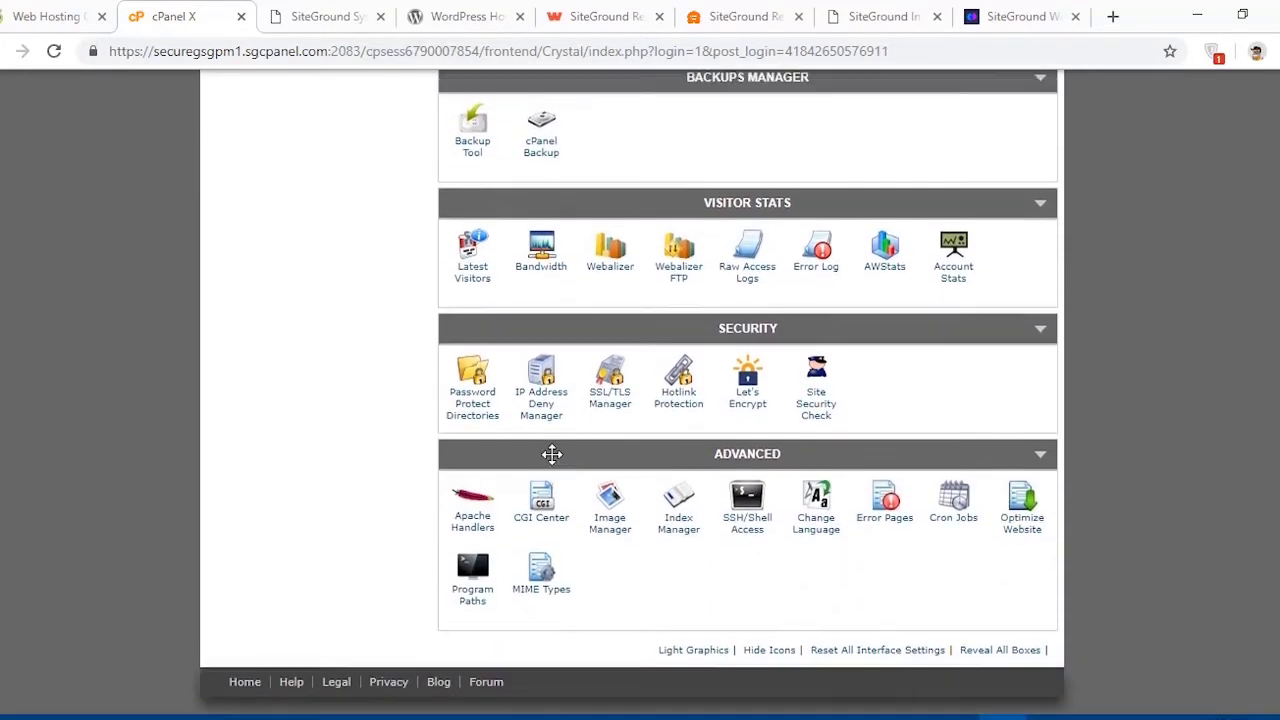
{"action": "scroll", "coordinate": [552, 453], "scroll_direction": "up", "scroll_amount": 6}
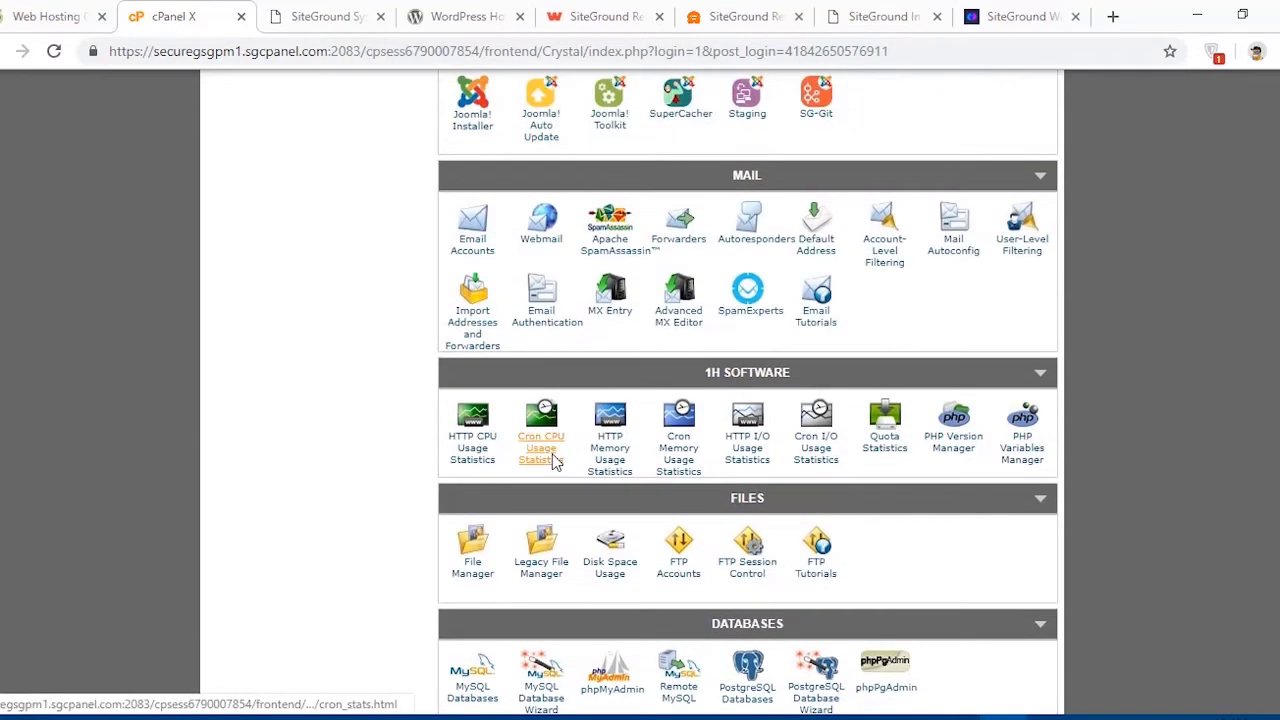
{"action": "scroll", "coordinate": [552, 460], "scroll_direction": "up", "scroll_amount": 3}
{"action": "scroll", "coordinate": [547, 447], "scroll_direction": "up", "scroll_amount": 4}
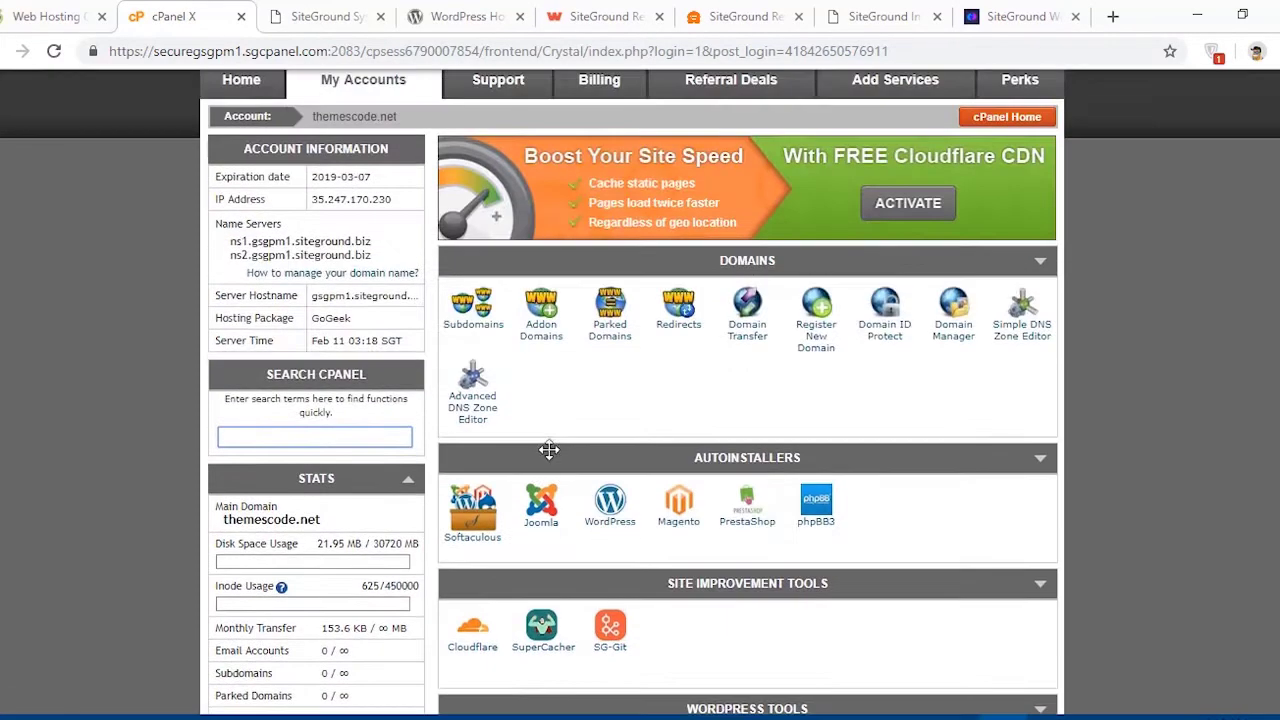
{"action": "scroll", "coordinate": [547, 447], "scroll_direction": "up", "scroll_amount": 1}
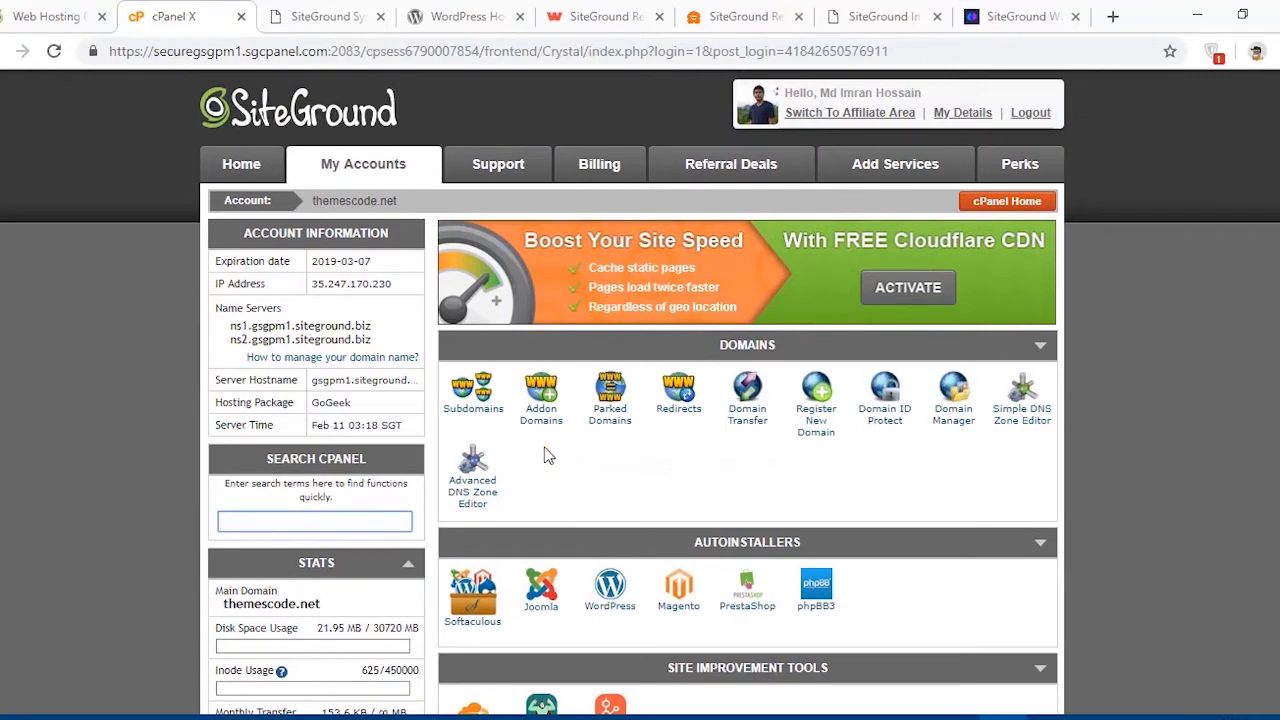
- Open the Softaculous autoinstaller from cPanel and look over its Top Scripts
{"action": "scroll", "coordinate": [569, 374], "scroll_direction": "down", "scroll_amount": 3}
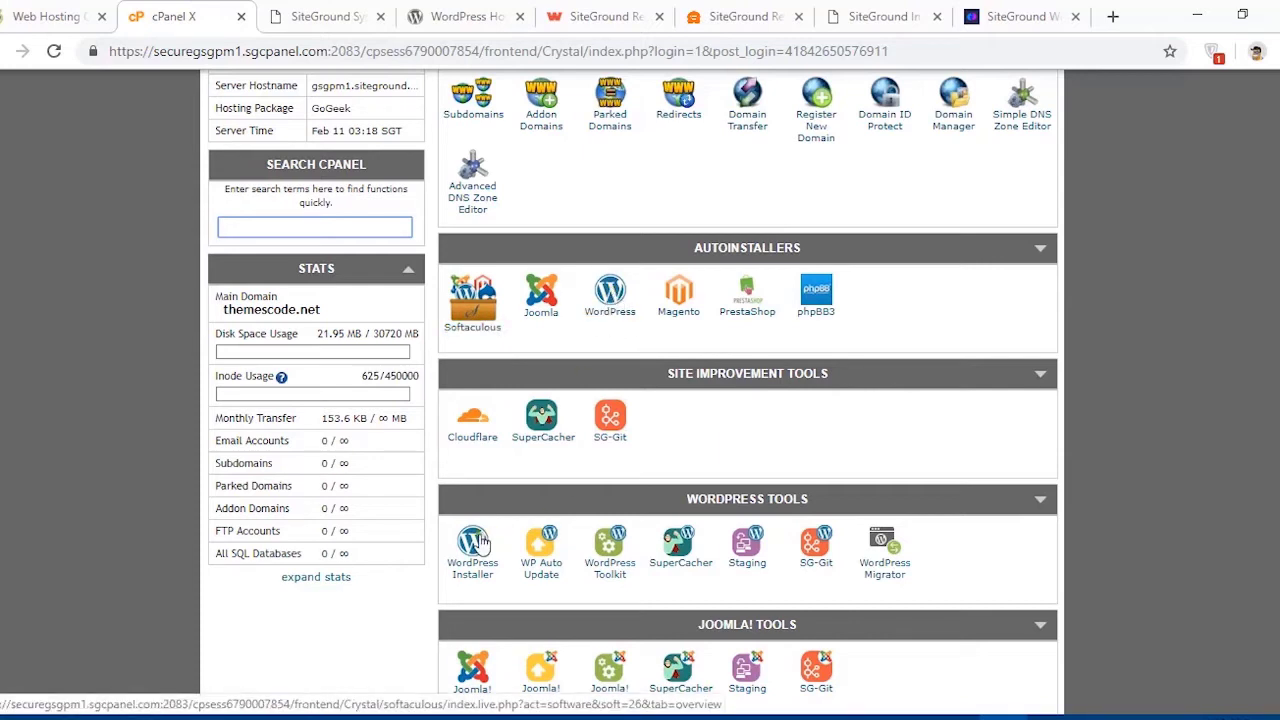
{"action": "left_click", "coordinate": [474, 300]}
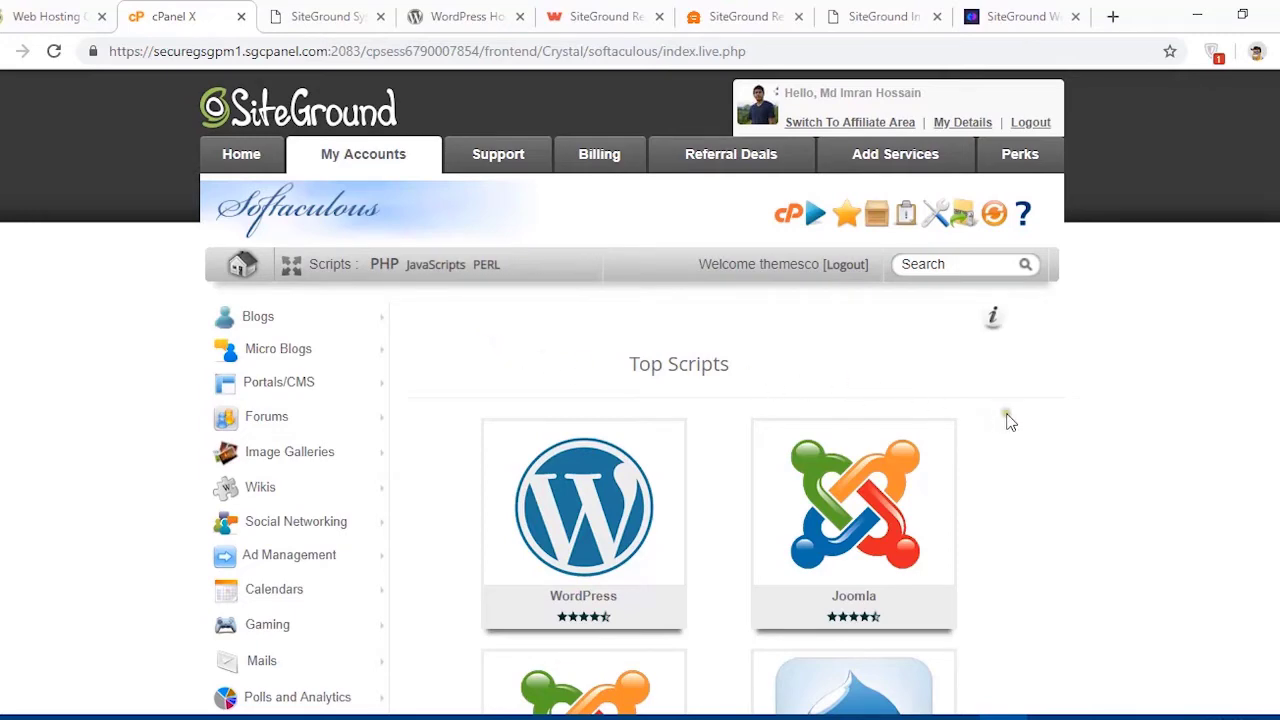
{"action": "scroll", "coordinate": [1006, 420], "scroll_direction": "down", "scroll_amount": 3}
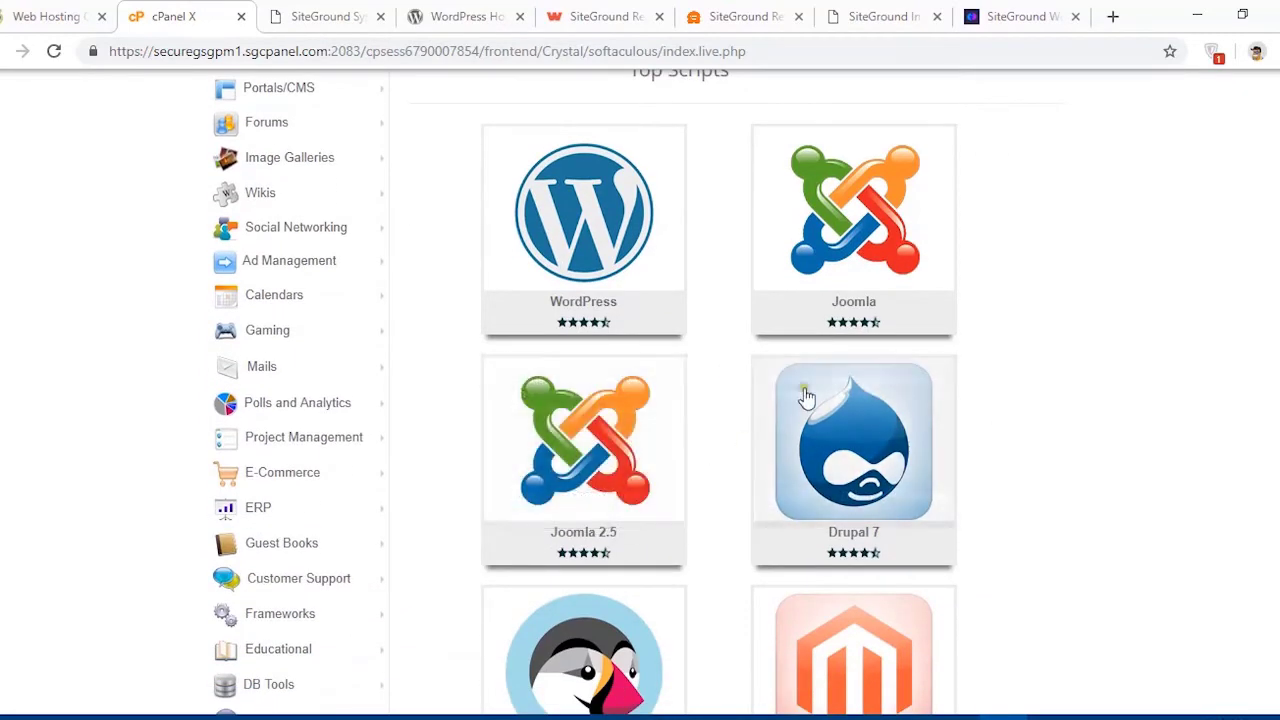
{"action": "scroll", "coordinate": [823, 423], "scroll_direction": "down", "scroll_amount": 4}
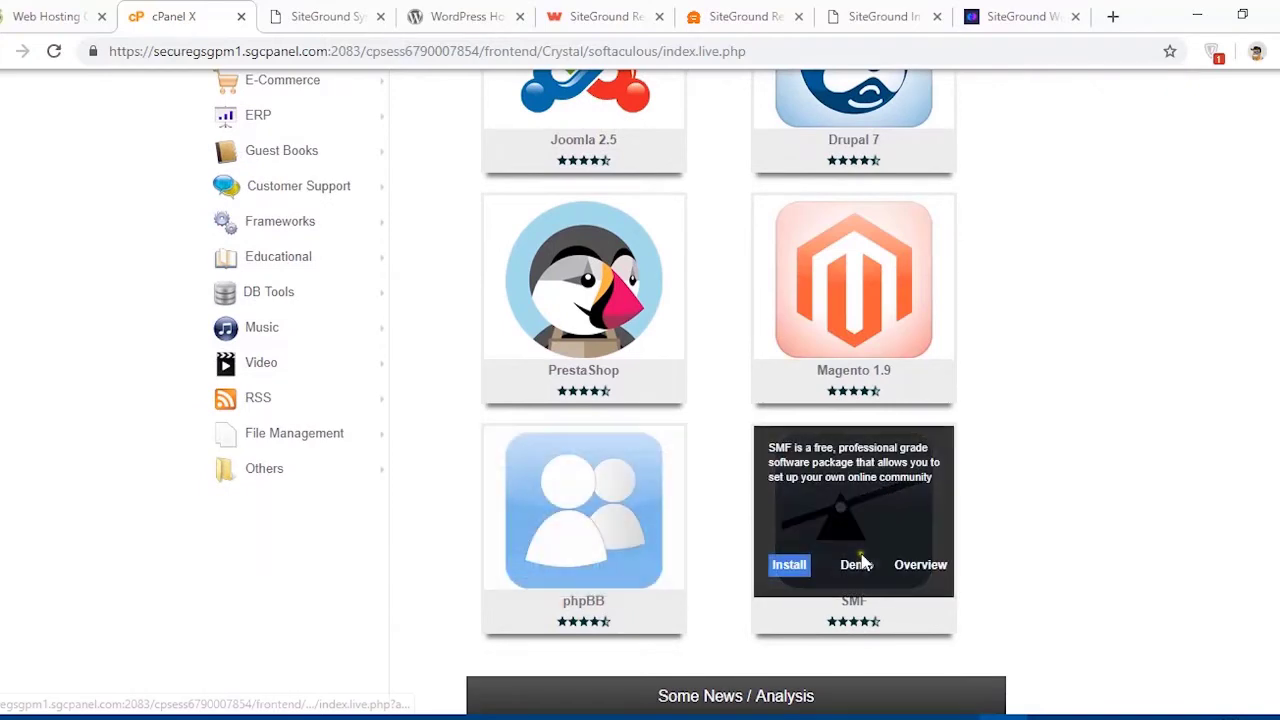
{"action": "scroll", "coordinate": [862, 563], "scroll_direction": "up", "scroll_amount": 7}
{"action": "scroll", "coordinate": [865, 314], "scroll_direction": "down", "scroll_amount": 2}
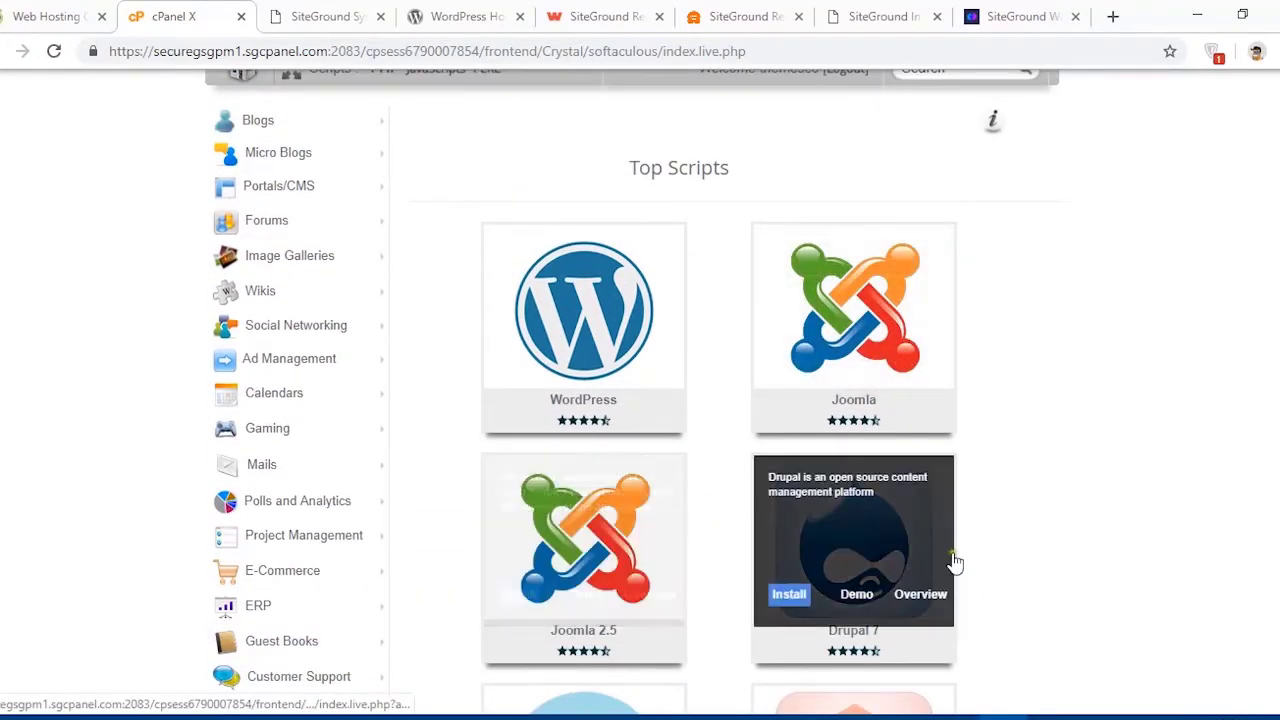
{"action": "scroll", "coordinate": [955, 560], "scroll_direction": "down", "scroll_amount": 3}
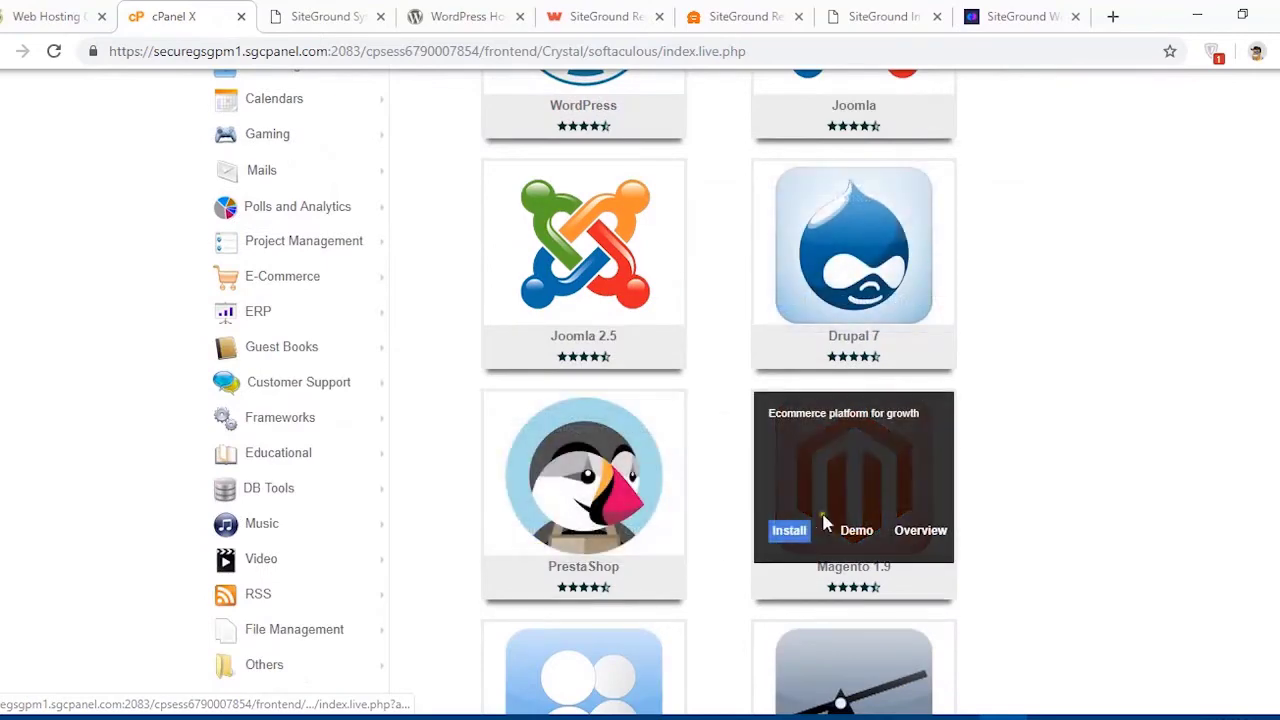
{"action": "scroll", "coordinate": [877, 503], "scroll_direction": "down", "scroll_amount": 3}
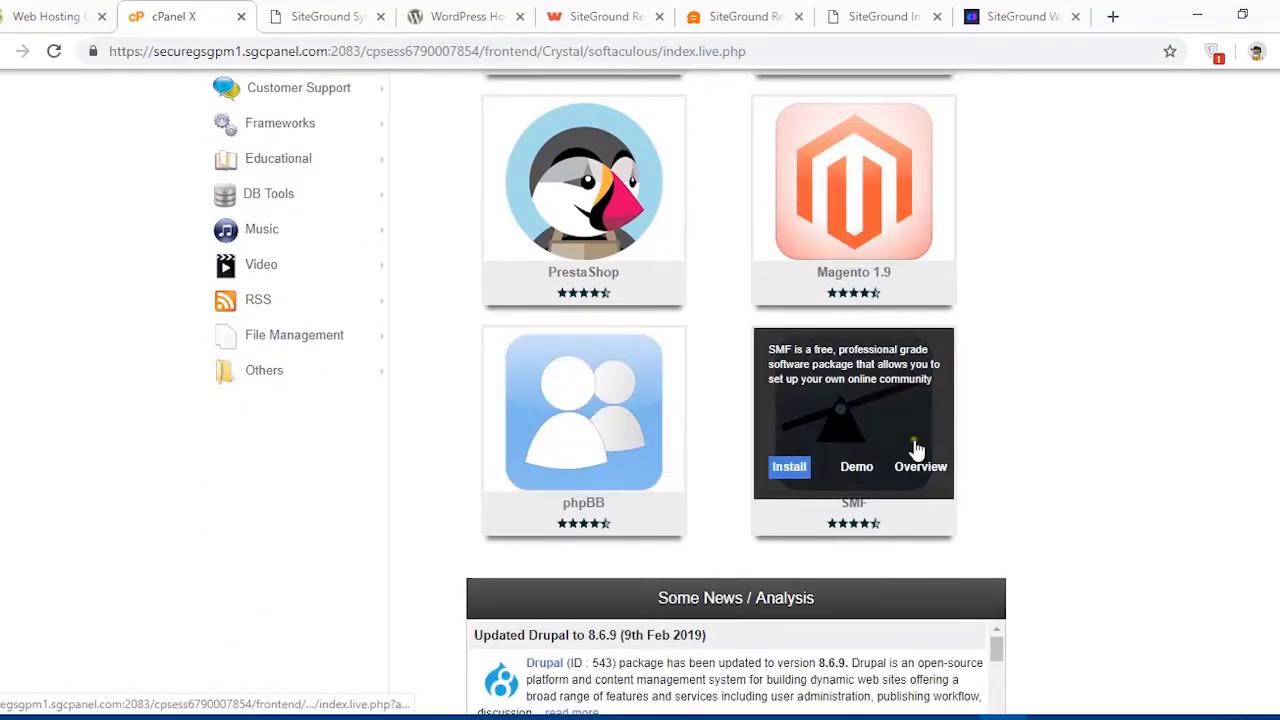
{"action": "scroll", "coordinate": [925, 446], "scroll_direction": "up", "scroll_amount": 4}
{"action": "scroll", "coordinate": [935, 443], "scroll_direction": "up", "scroll_amount": 4}
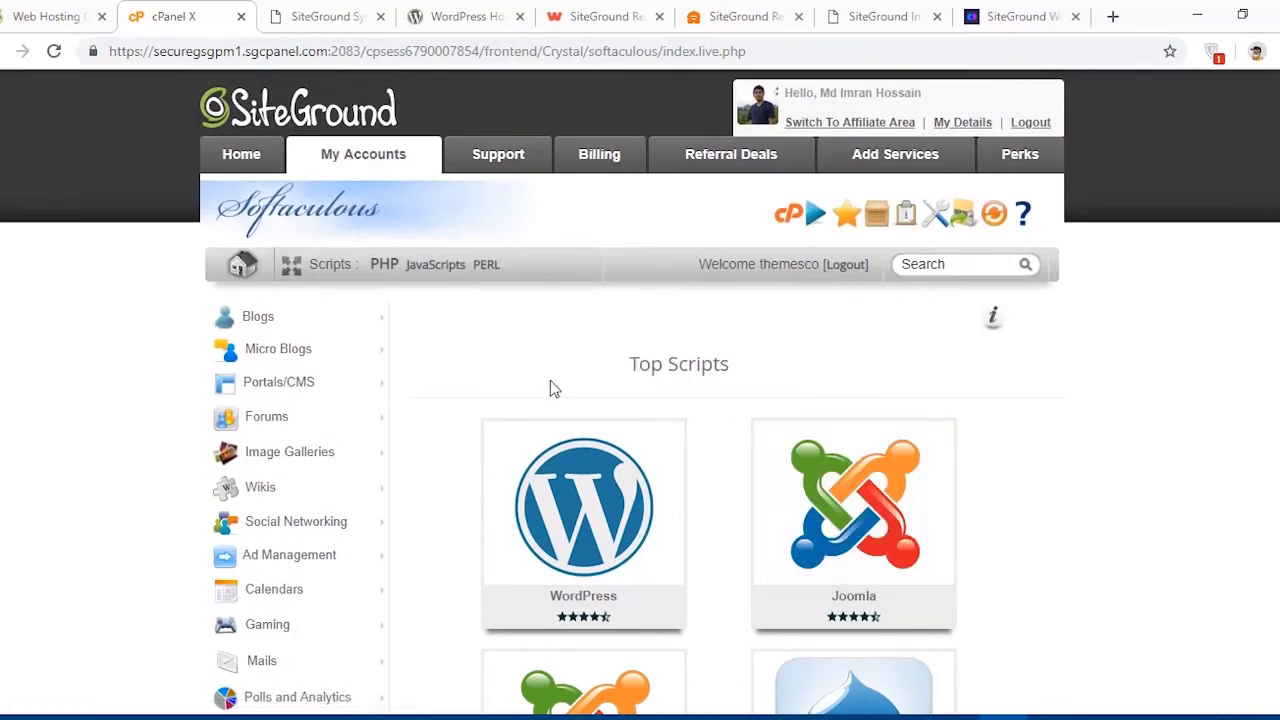
{"action": "scroll", "coordinate": [550, 388], "scroll_direction": "down", "scroll_amount": 2}
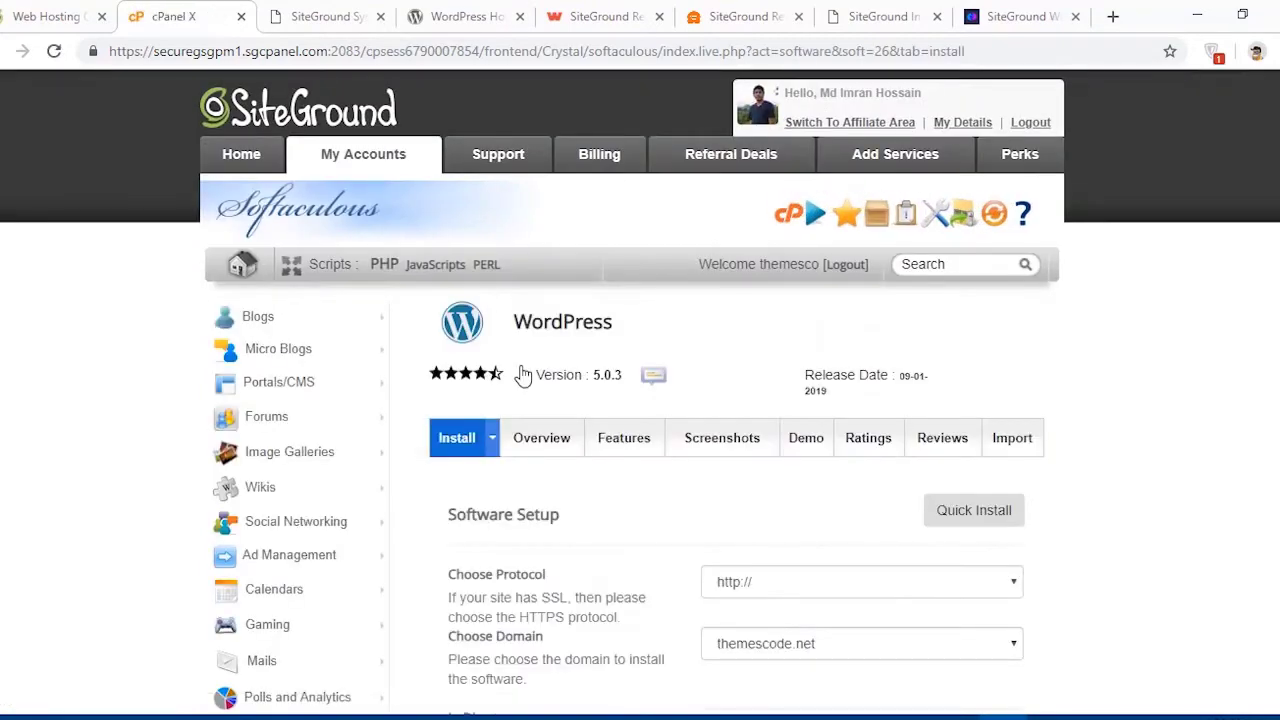
{"action": "scroll", "coordinate": [599, 447], "scroll_direction": "down", "scroll_amount": 2}
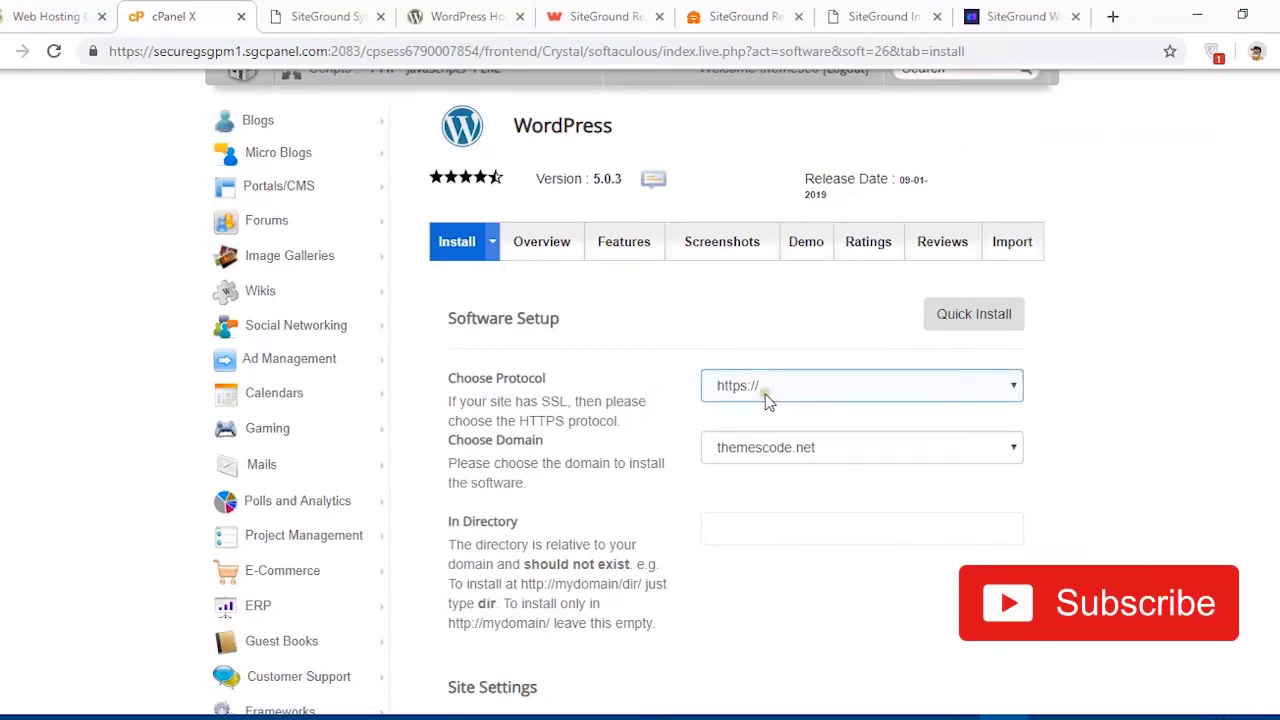
{"action": "left_click", "coordinate": [815, 456]}
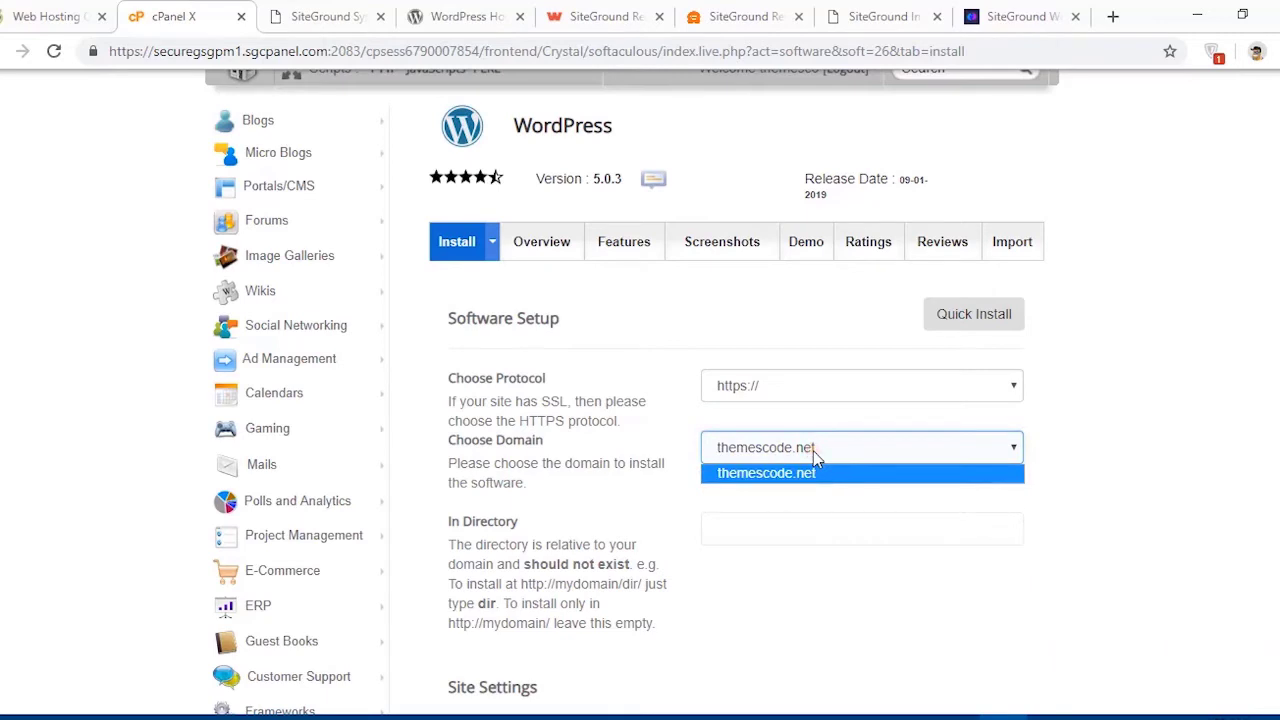
{"action": "left_click", "coordinate": [1063, 447]}
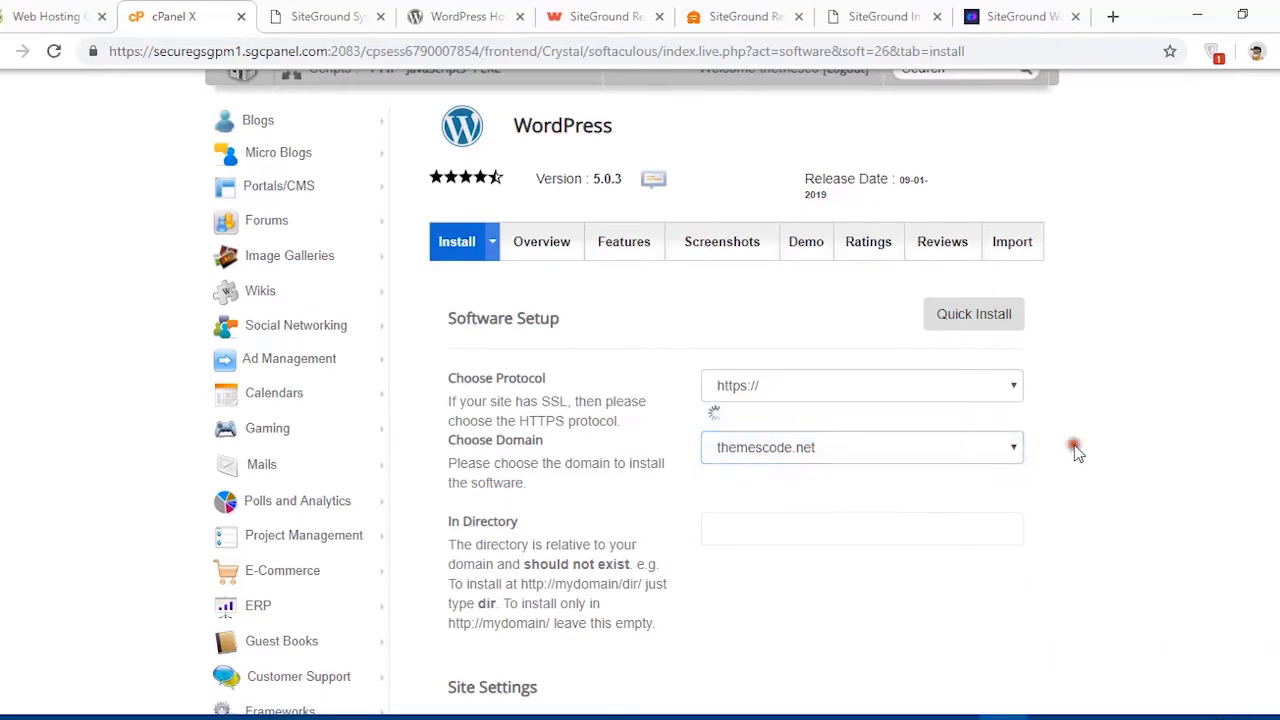
{"action": "left_click", "coordinate": [722, 528]}
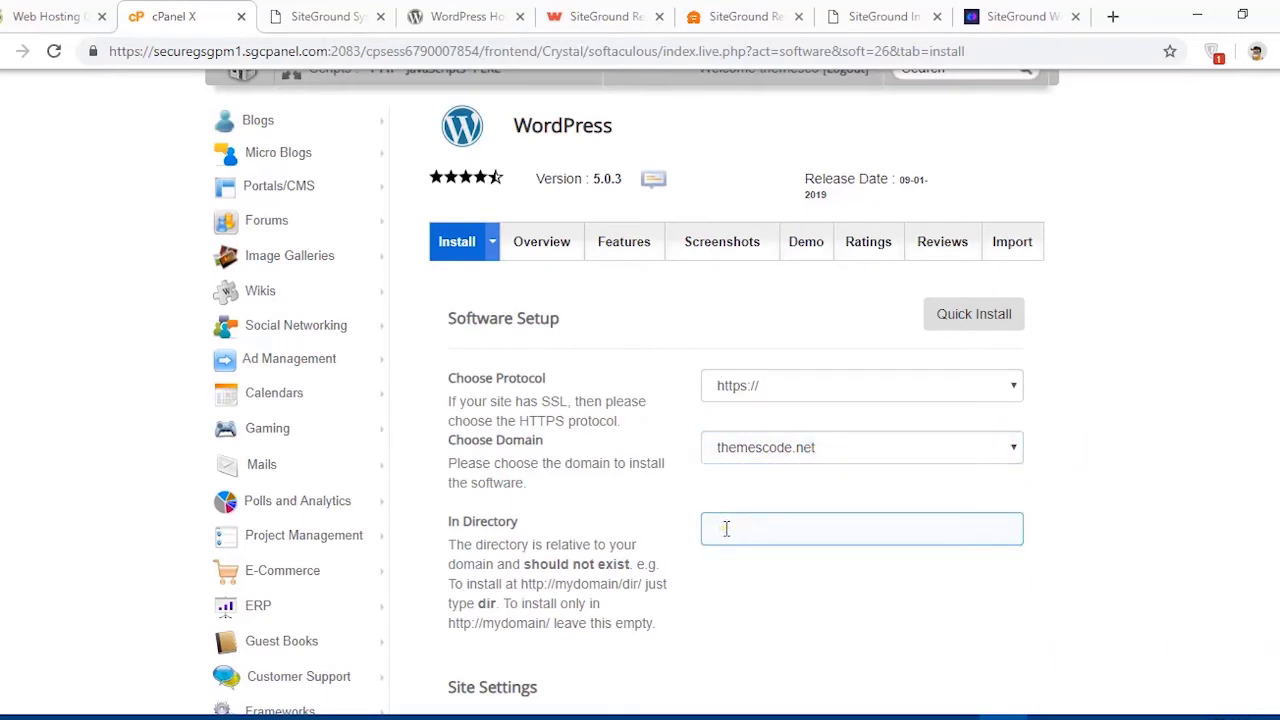
- Review the site name and site description fields in the Site Settings section
{"action": "scroll", "coordinate": [571, 420], "scroll_direction": "down", "scroll_amount": 3}
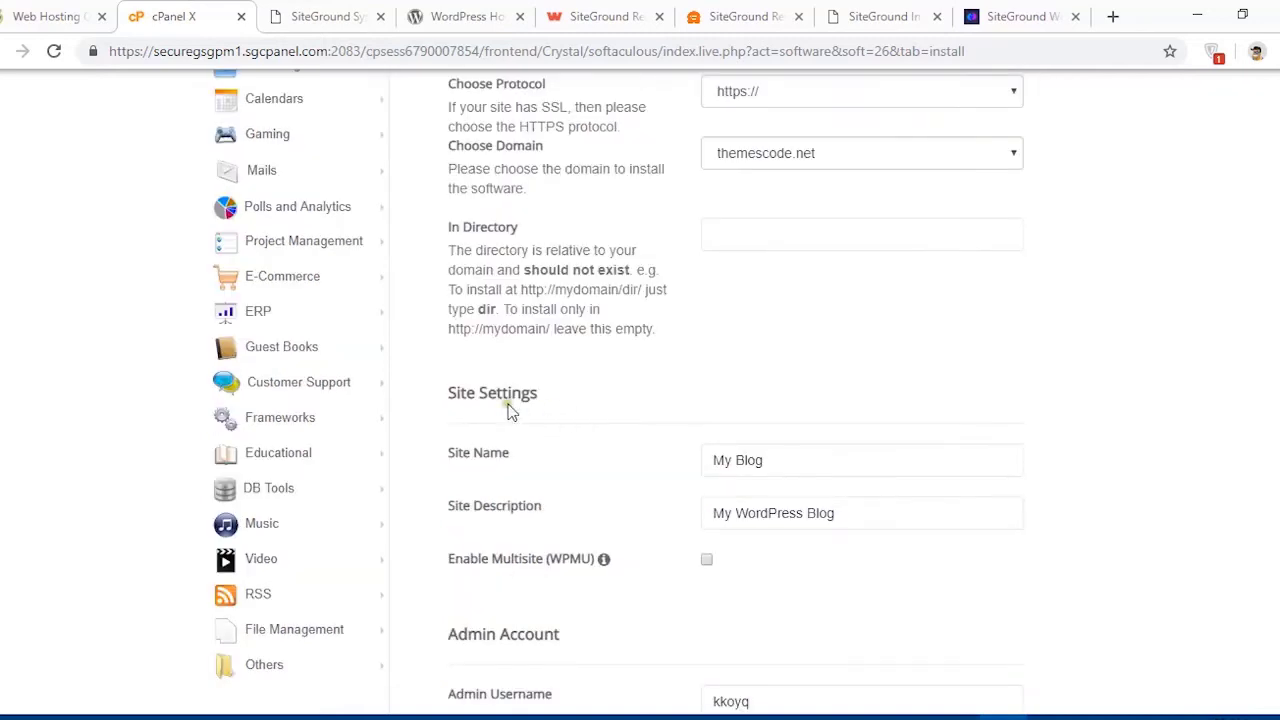
{"action": "left_click", "coordinate": [741, 470]}
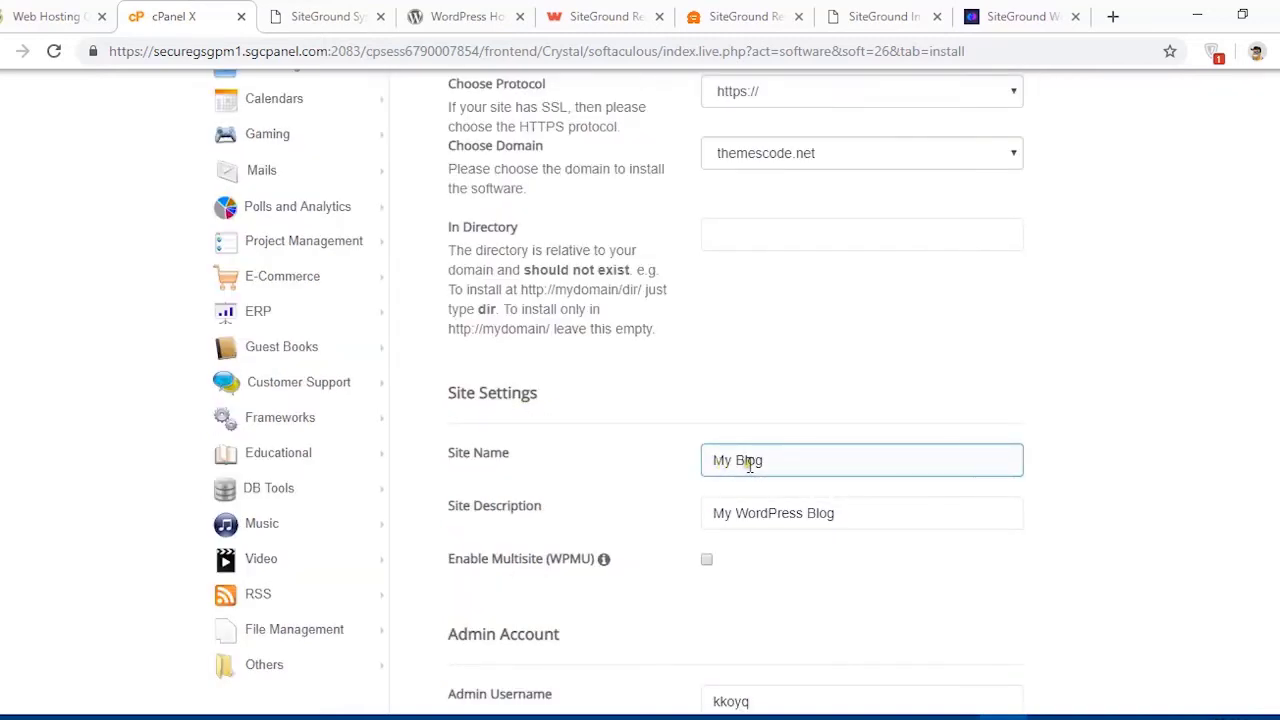
{"action": "key", "text": "Tab"}
{"action": "key", "text": "shift+Tab"}
{"action": "left_click", "coordinate": [805, 513]}
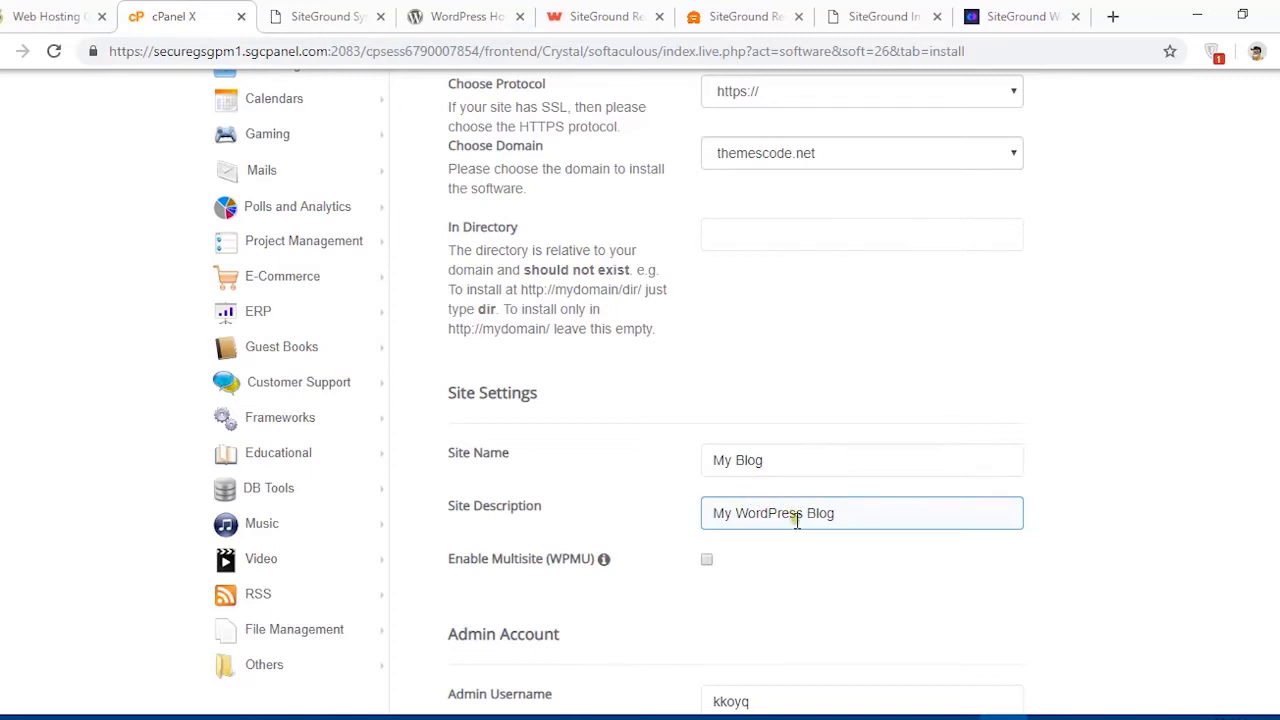
- Copy the admin username from the Admin Account section into the new 2 note in Notepad++
{"action": "scroll", "coordinate": [797, 518], "scroll_direction": "down", "scroll_amount": 2}
{"action": "scroll", "coordinate": [669, 443], "scroll_direction": "down", "scroll_amount": 2}
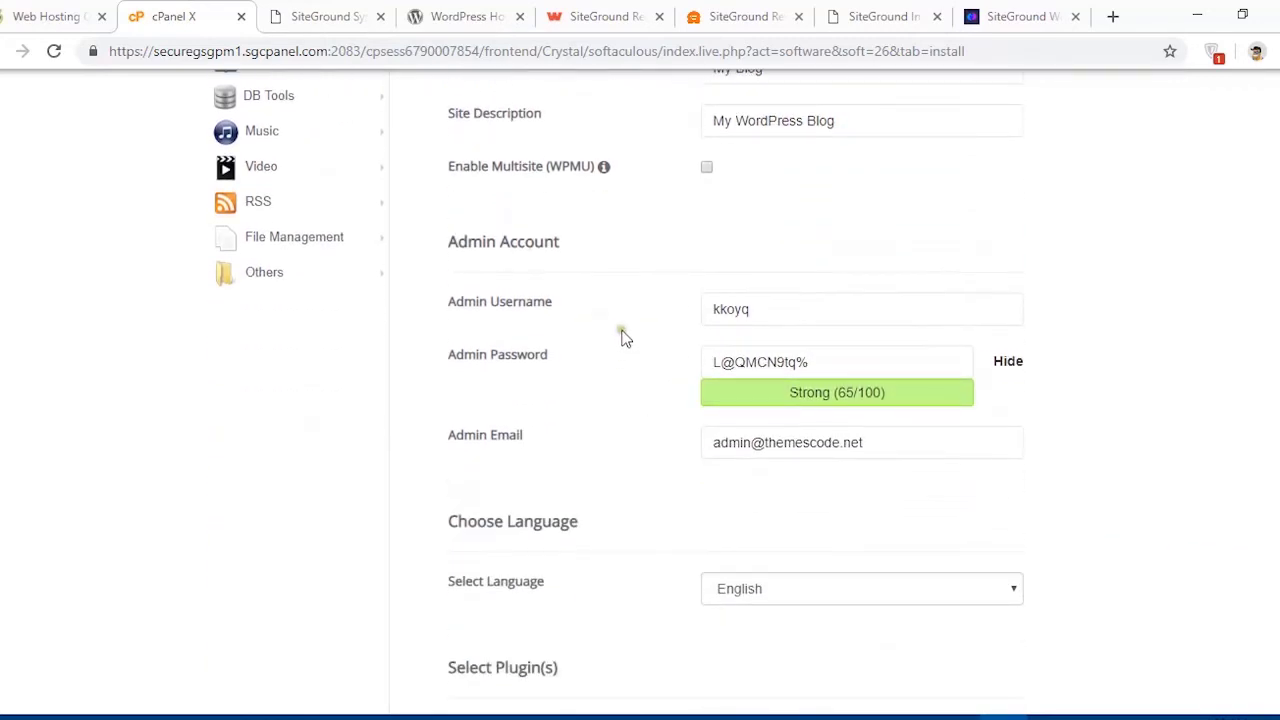
{"action": "left_click", "coordinate": [765, 318]}
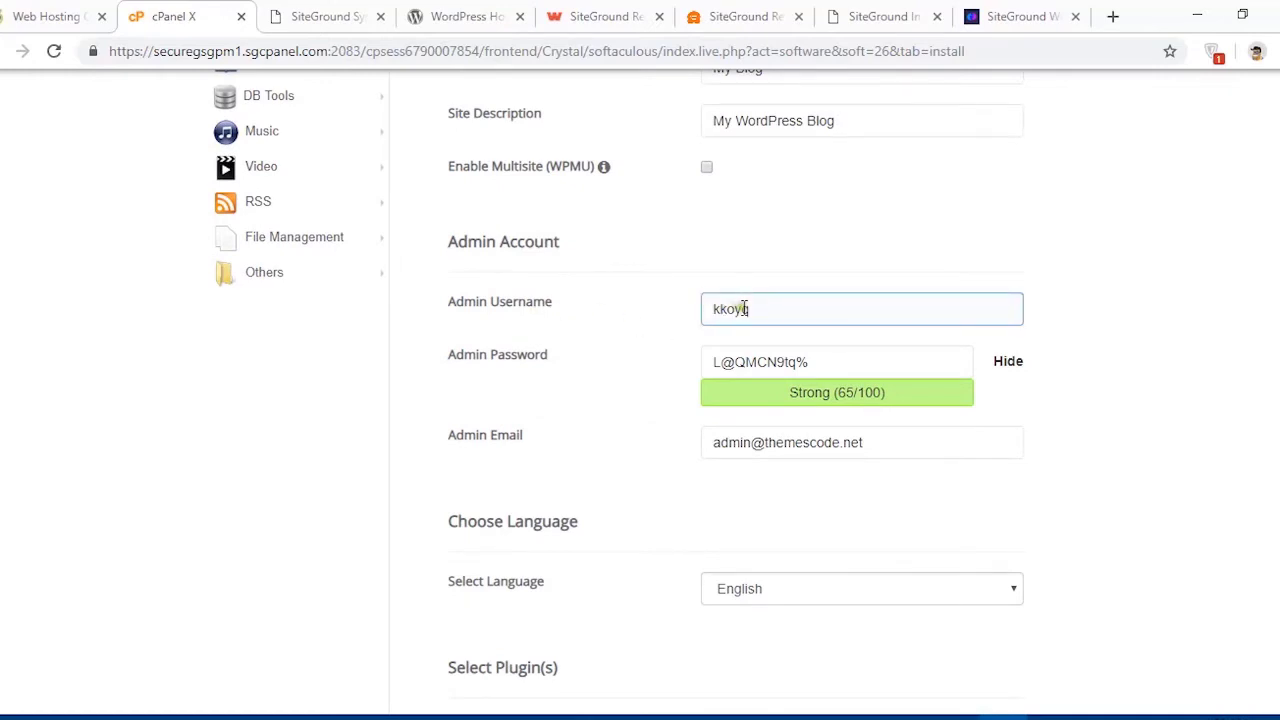
{"action": "left_click", "coordinate": [832, 371]}
{"action": "left_click_drag", "start_coordinate": [760, 309], "coordinate": [651, 309]}
{"action": "key", "text": "ctrl+c"}
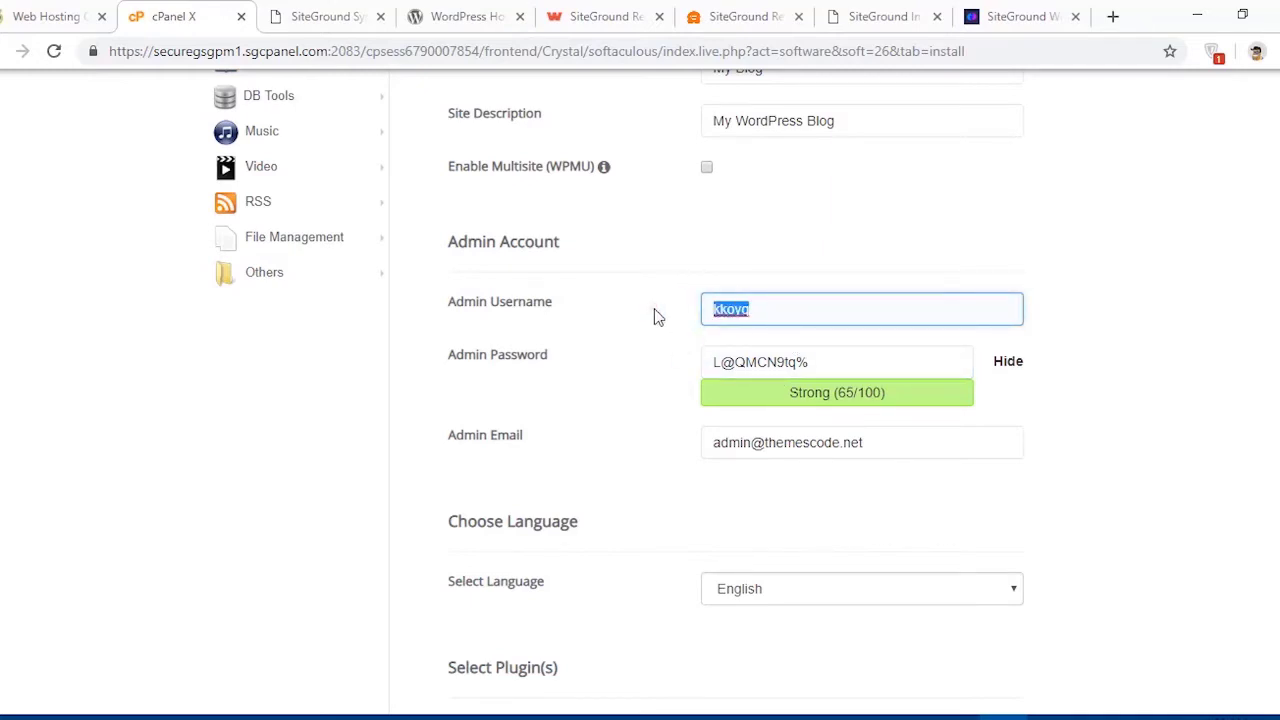
{"action": "key", "text": "alt+Tab"}
{"action": "key", "text": "ctrl+v"}
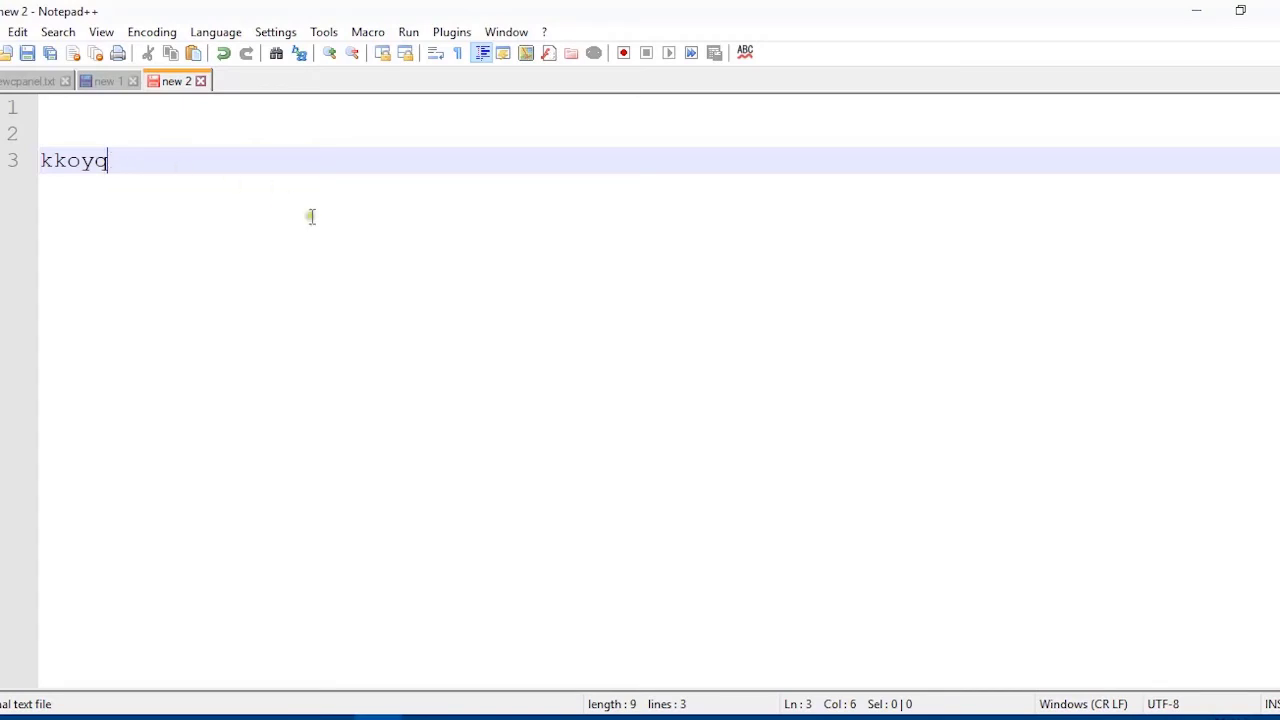
- Copy the admin password from the install form and paste it two lines below the username in the Notepad++ note
{"action": "key", "text": "alt+Tab"}
{"action": "left_click_drag", "start_coordinate": [822, 364], "coordinate": [700, 365]}
{"action": "key", "text": "ctrl+c"}
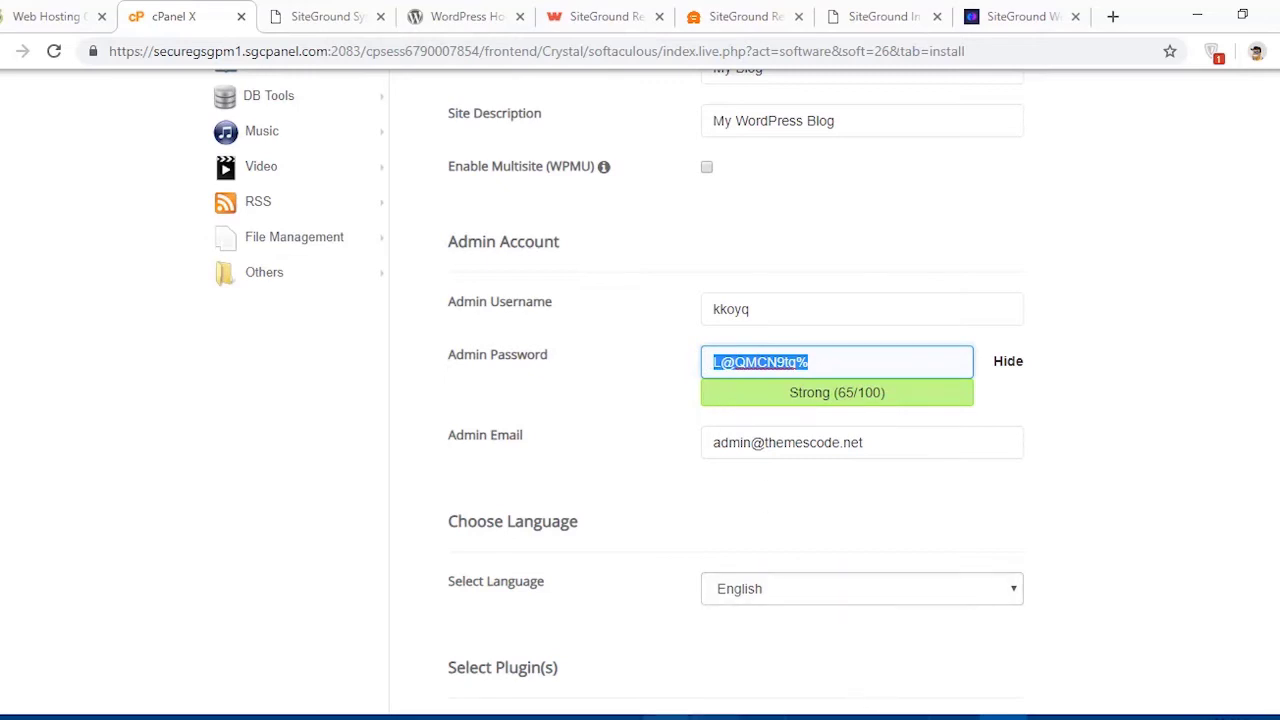
{"action": "left_click", "coordinate": [378, 717]}
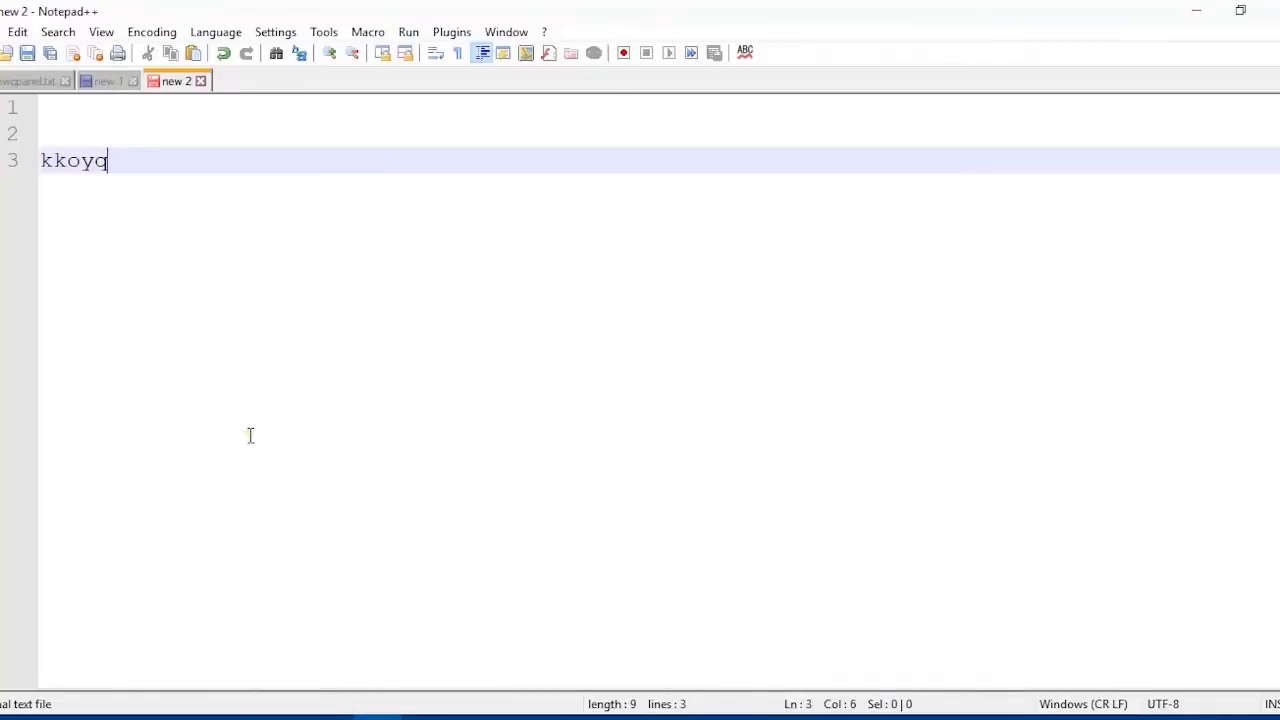
{"action": "key", "text": "Return"}
{"action": "key", "text": "Return"}
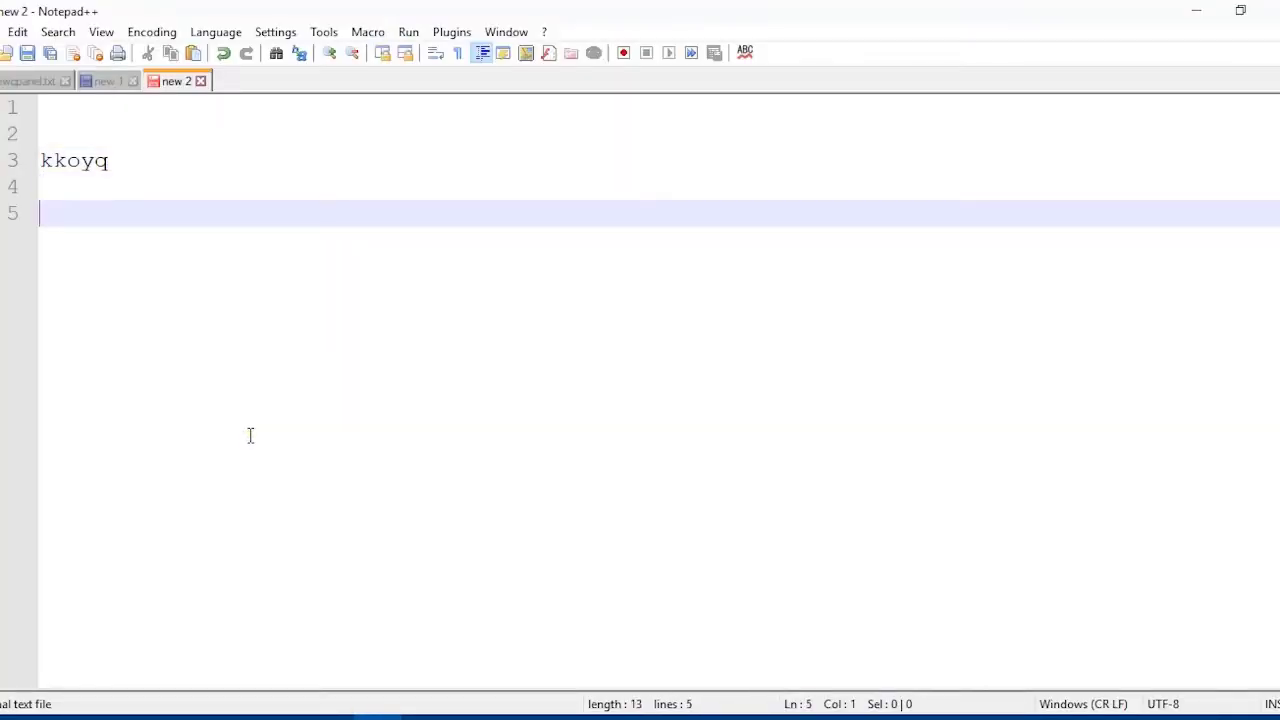
{"action": "key", "text": "ctrl+v"}
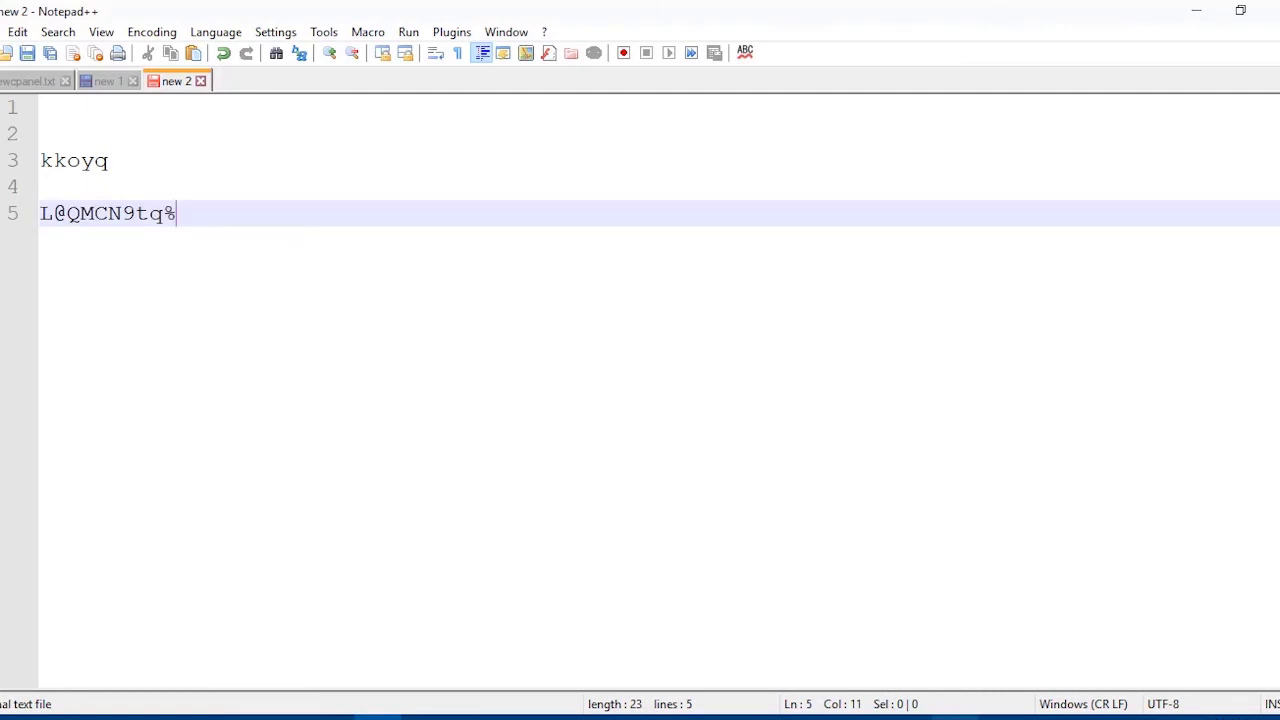
{"action": "left_click", "coordinate": [1003, 717]}
- Back in the browser's install form, check the admin email field and review the language and plugin options
{"action": "left_click", "coordinate": [875, 500]}
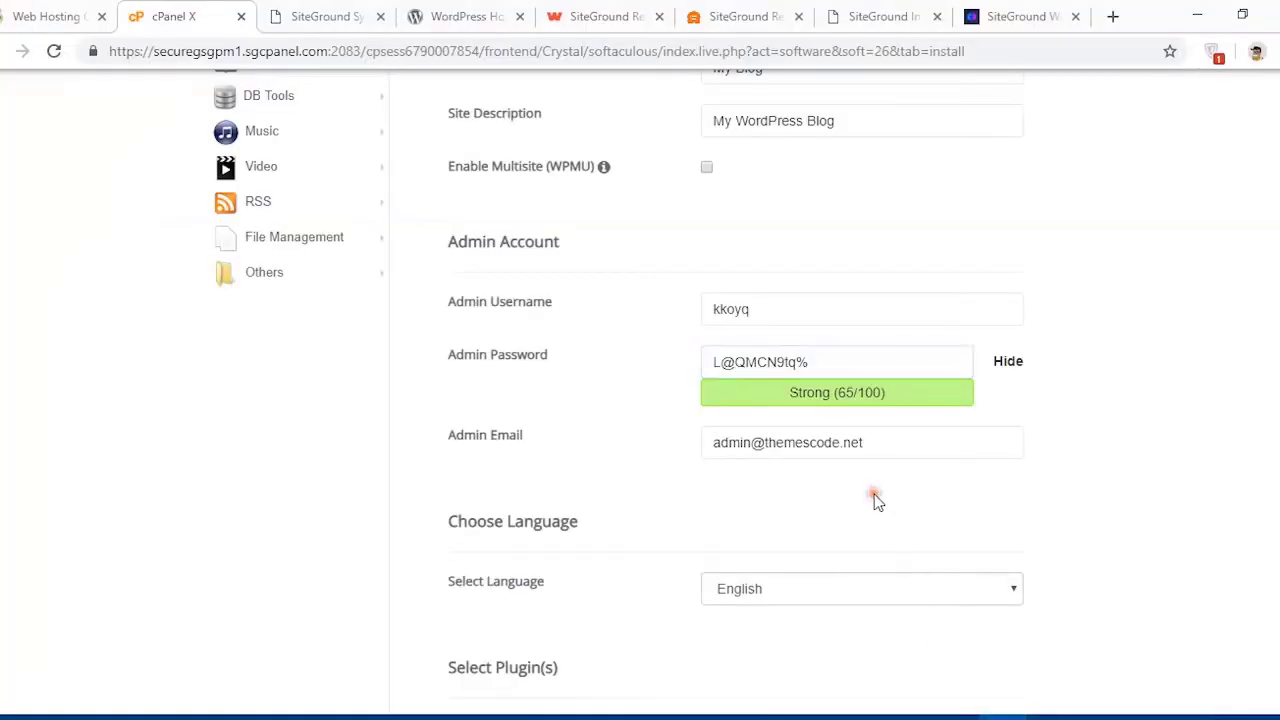
{"action": "left_click", "coordinate": [797, 452]}
{"action": "left_click", "coordinate": [862, 474]}
{"action": "scroll", "coordinate": [860, 480], "scroll_direction": "down", "scroll_amount": 3}
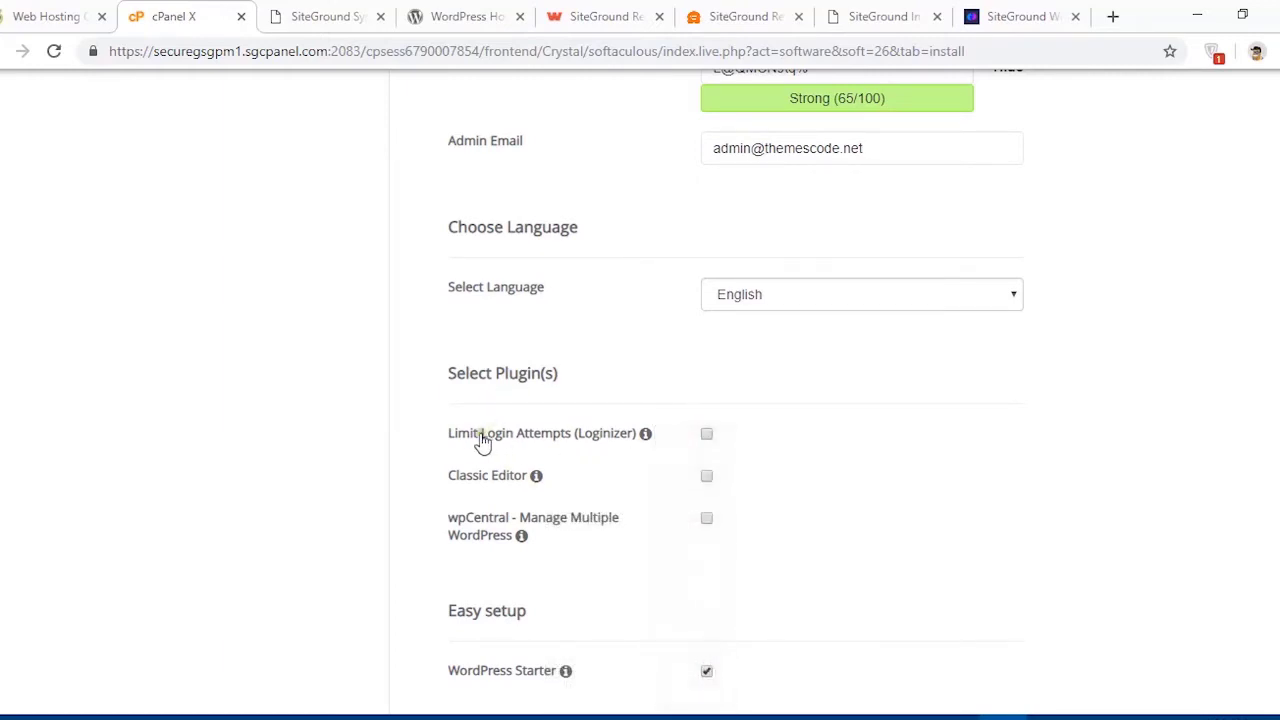
- Include the Classic Editor plugin, keep WordPress Starter enabled, and start the WordPress installation
{"action": "mouse_move", "coordinate": [541, 485]}
{"action": "left_click", "coordinate": [707, 477]}
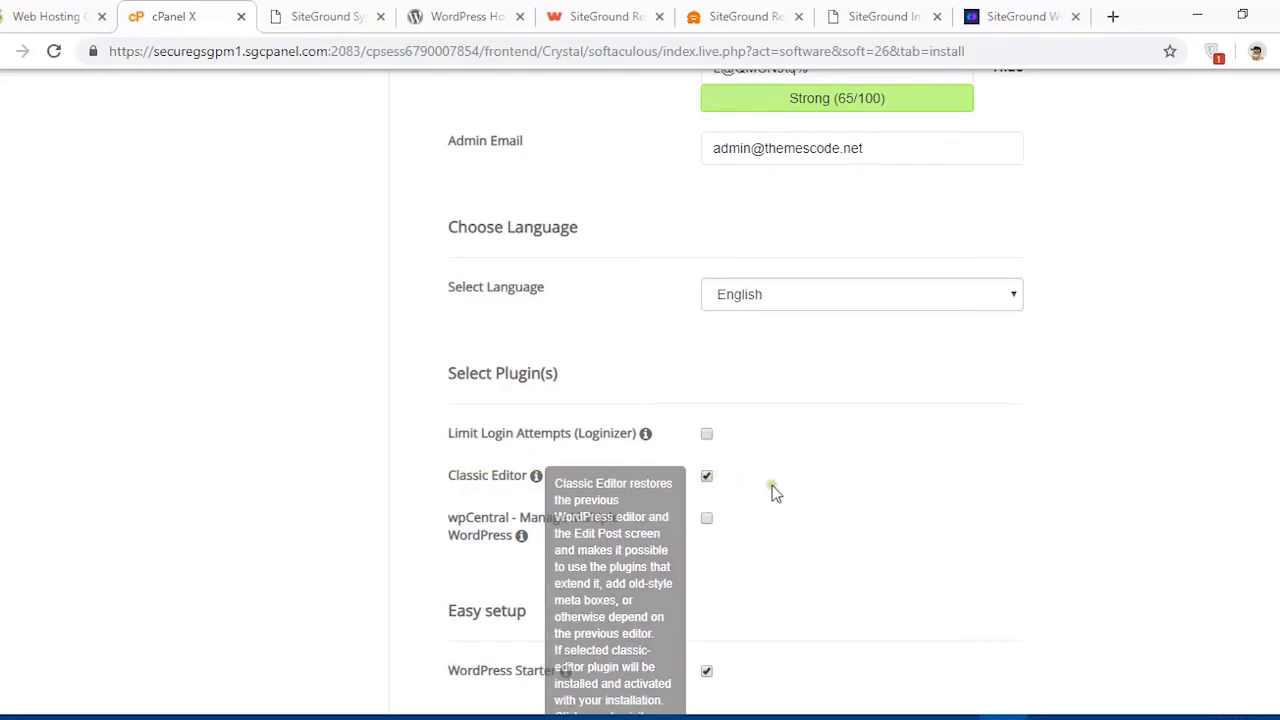
{"action": "scroll", "coordinate": [775, 490], "scroll_direction": "down", "scroll_amount": 2}
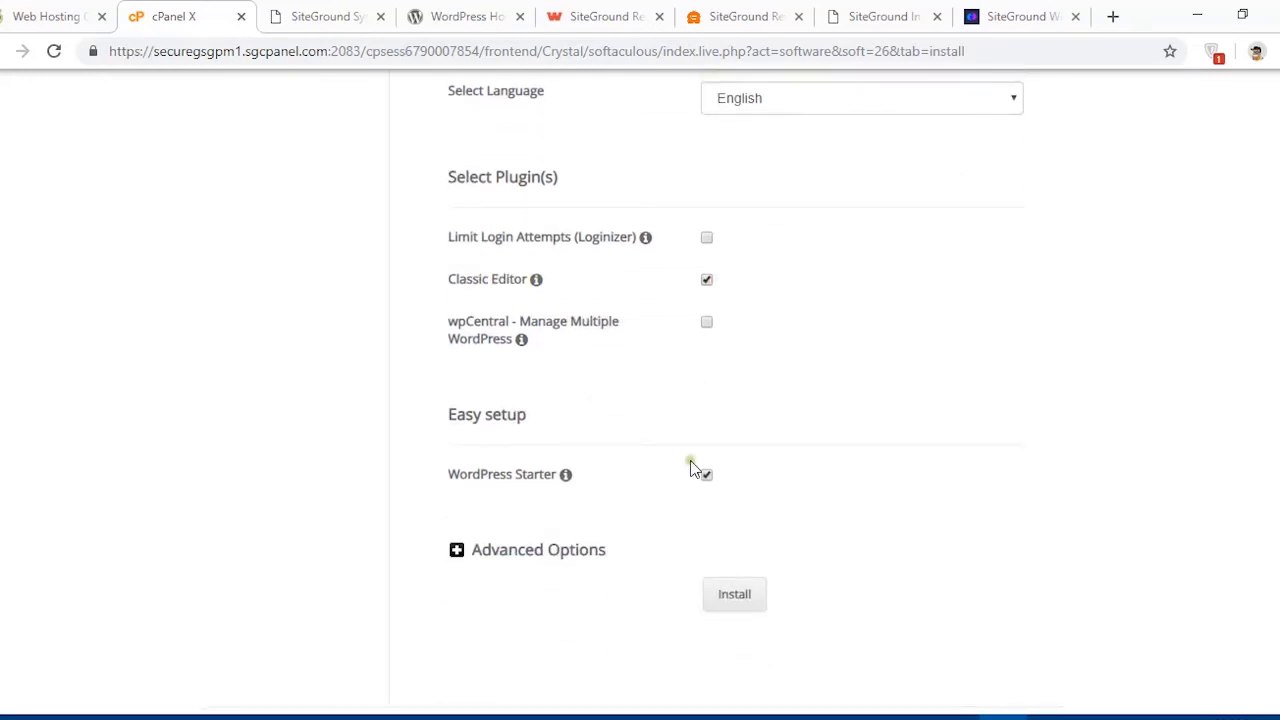
{"action": "scroll", "coordinate": [690, 467], "scroll_direction": "down", "scroll_amount": 2}
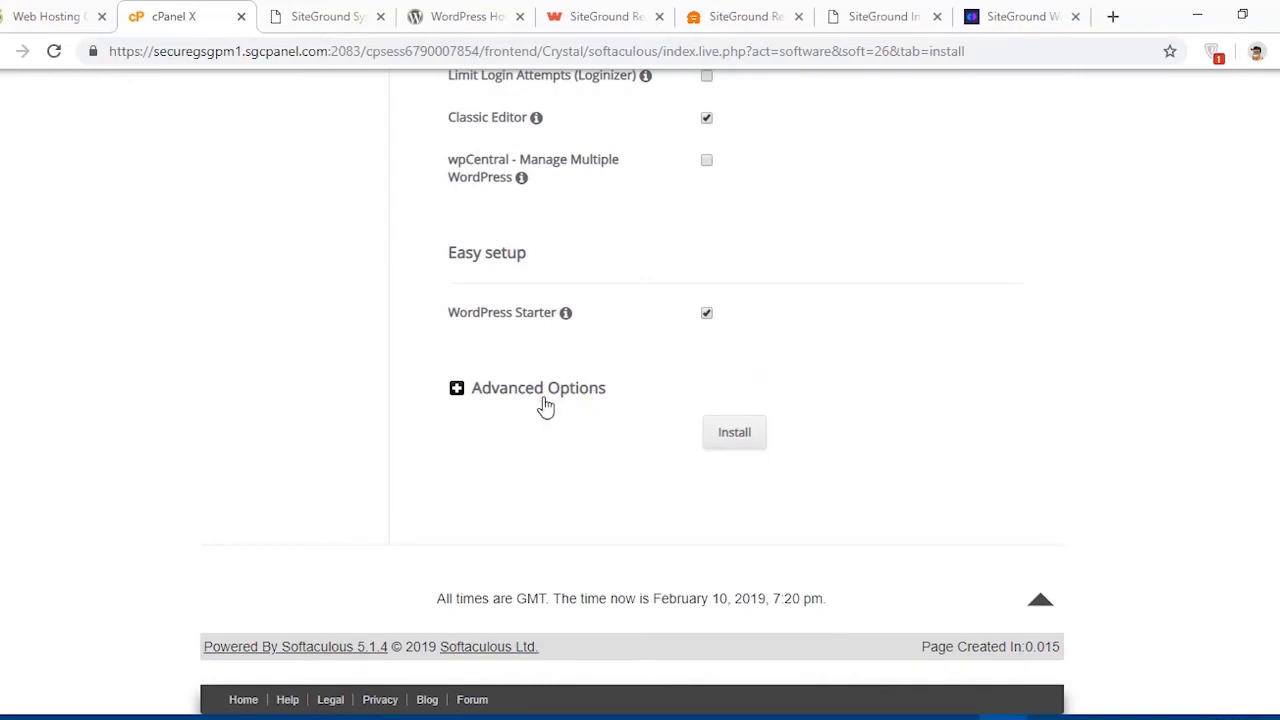
{"action": "left_click", "coordinate": [746, 446]}
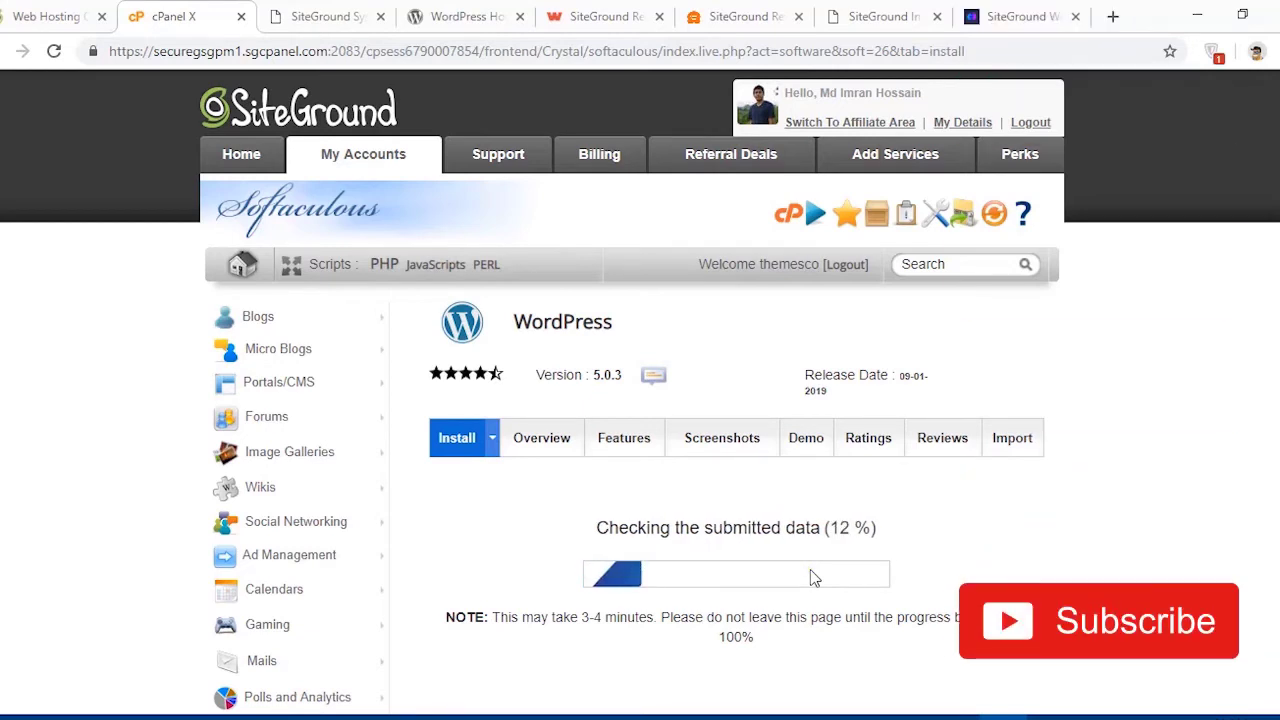
- Follow the installation progress and read the installer's result message above the site links
{"action": "scroll", "coordinate": [1215, 479], "scroll_direction": "down", "scroll_amount": 1}
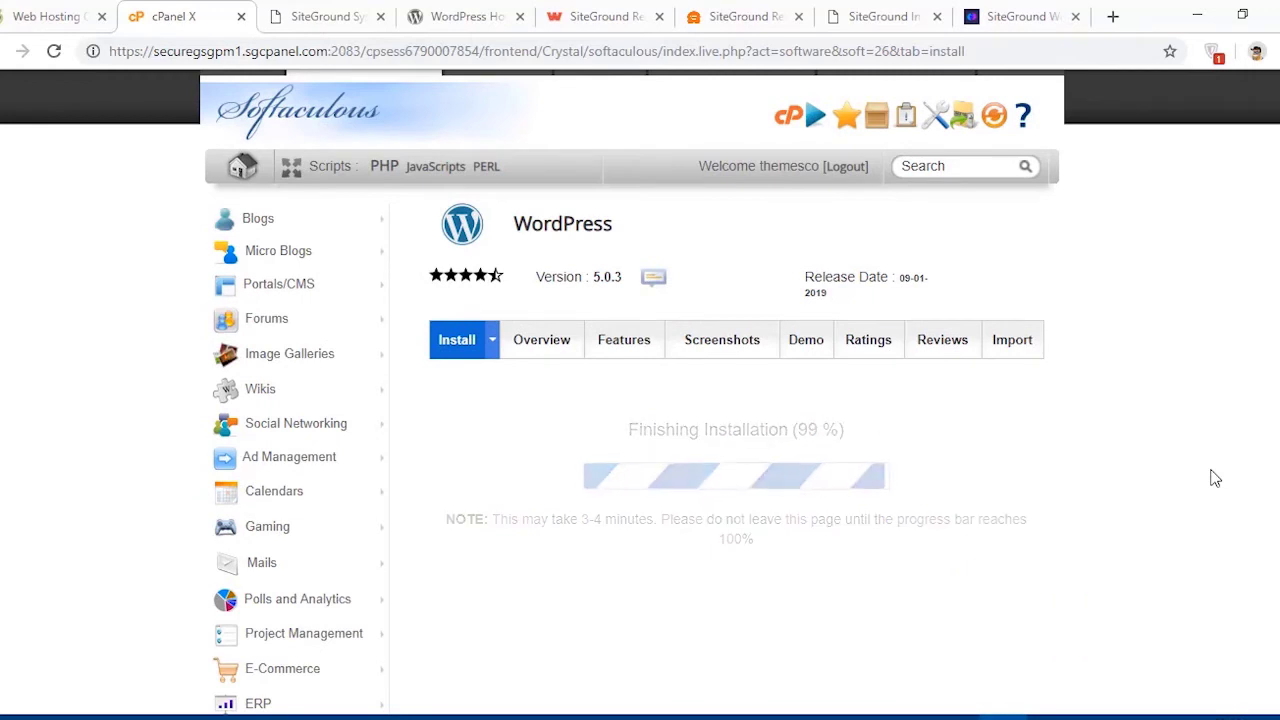
{"action": "scroll", "coordinate": [1103, 441], "scroll_direction": "down", "scroll_amount": 2}
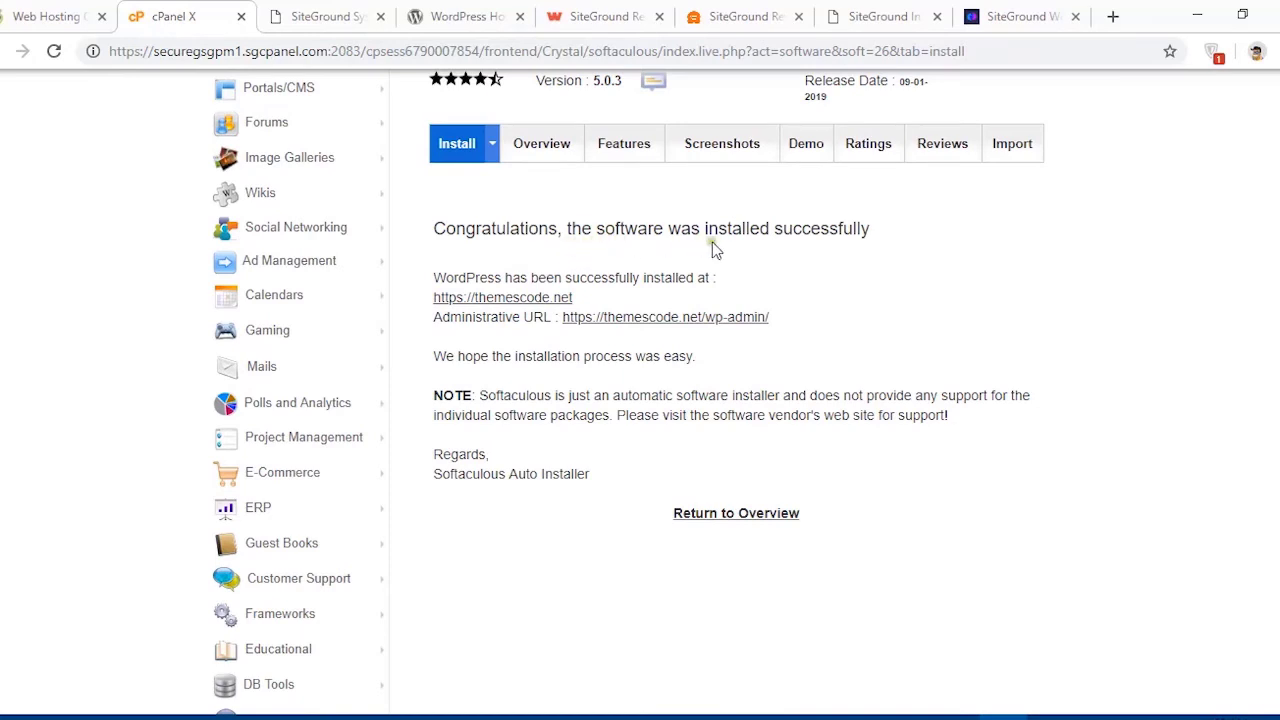
{"action": "left_click_drag", "start_coordinate": [880, 230], "coordinate": [456, 230]}
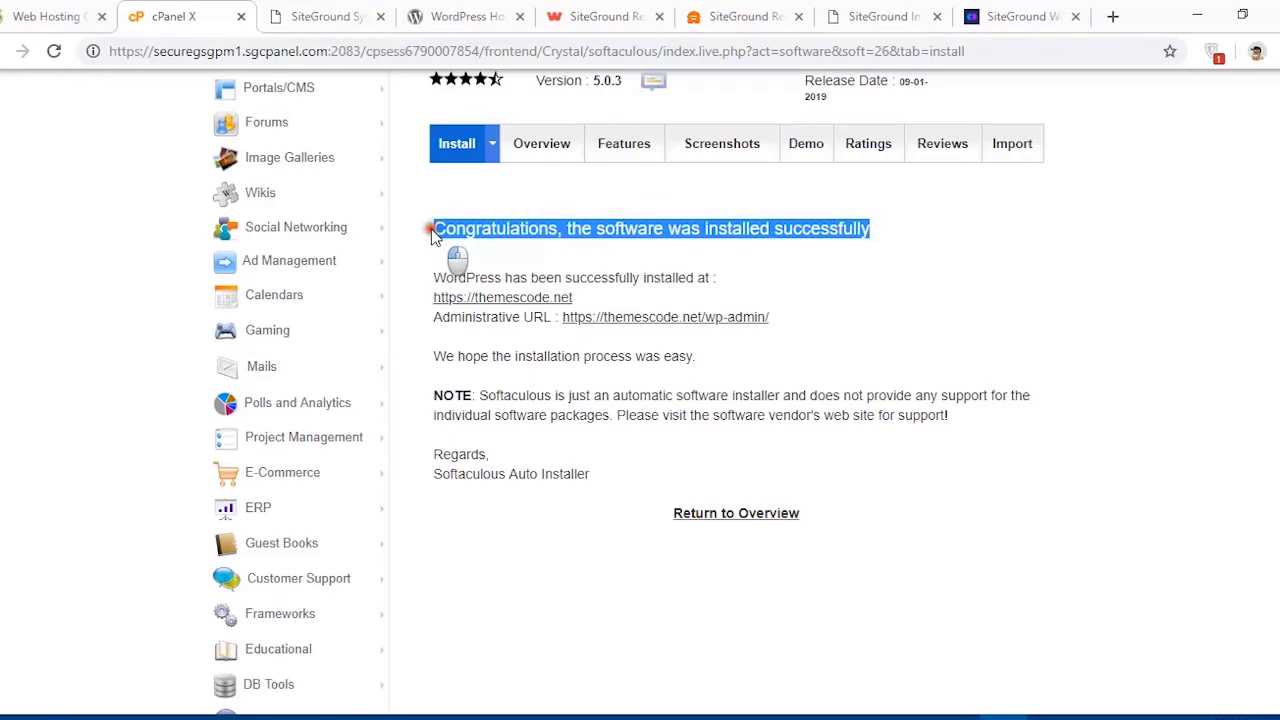
{"action": "left_click", "coordinate": [434, 234]}
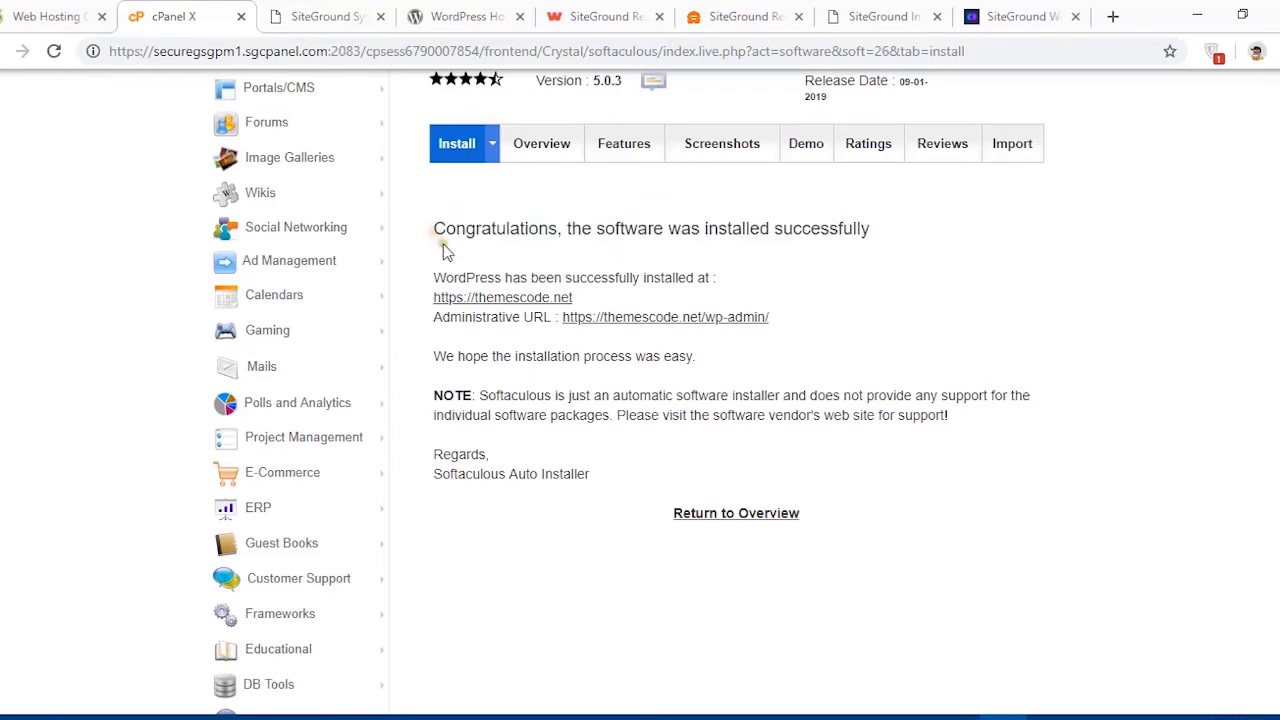
- Open the themescode.net site link in a new browser tab and reload the page
{"action": "right_click", "coordinate": [516, 308]}
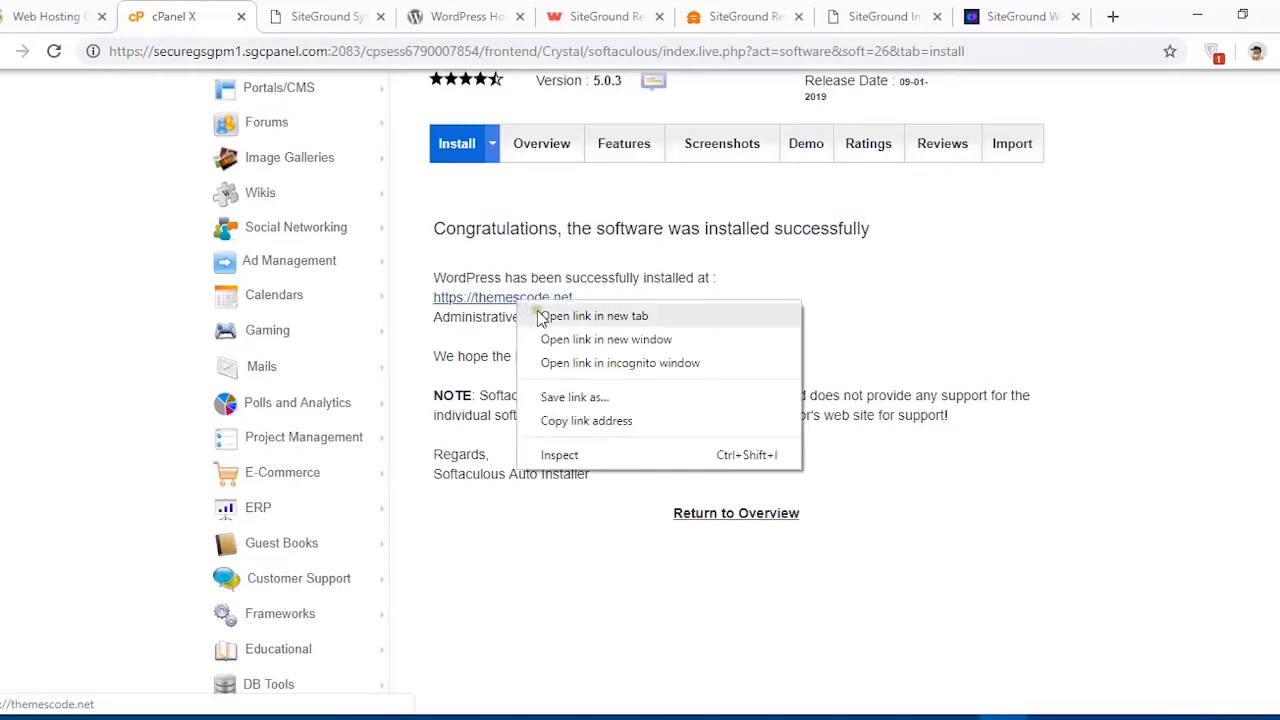
{"action": "left_click", "coordinate": [555, 316]}
{"action": "left_click", "coordinate": [322, 18]}
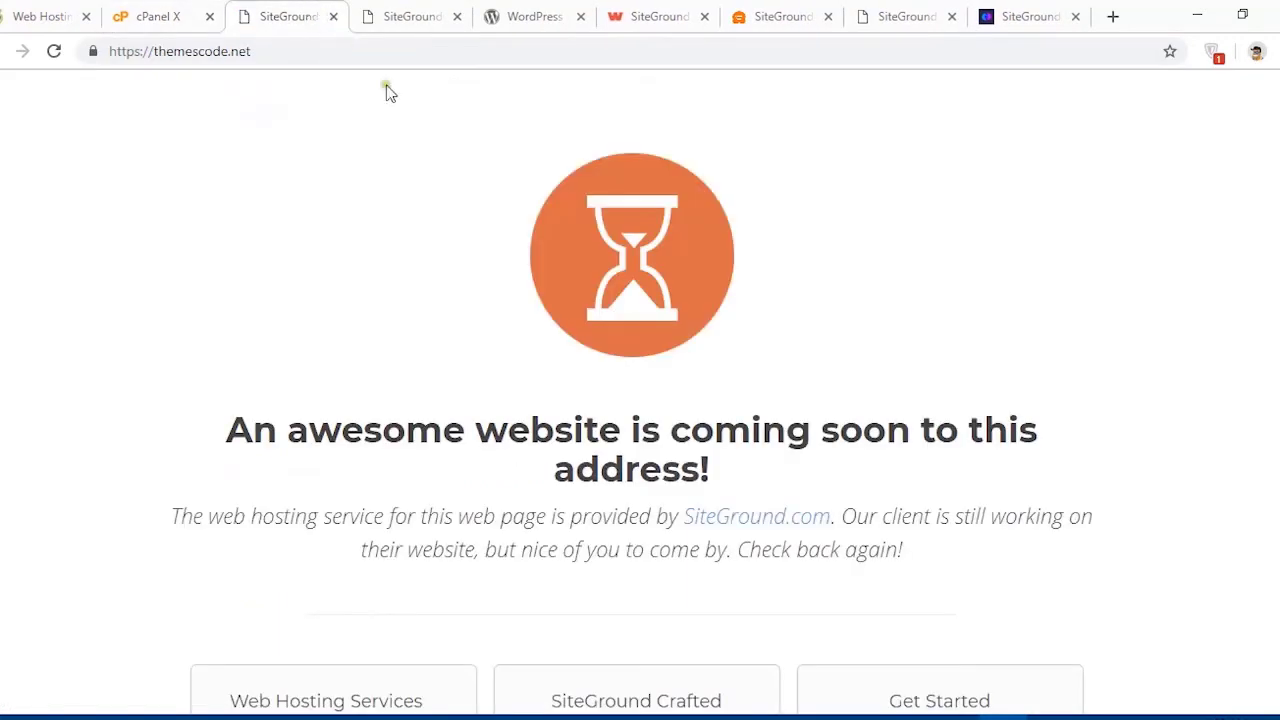
{"action": "left_click", "coordinate": [55, 51]}
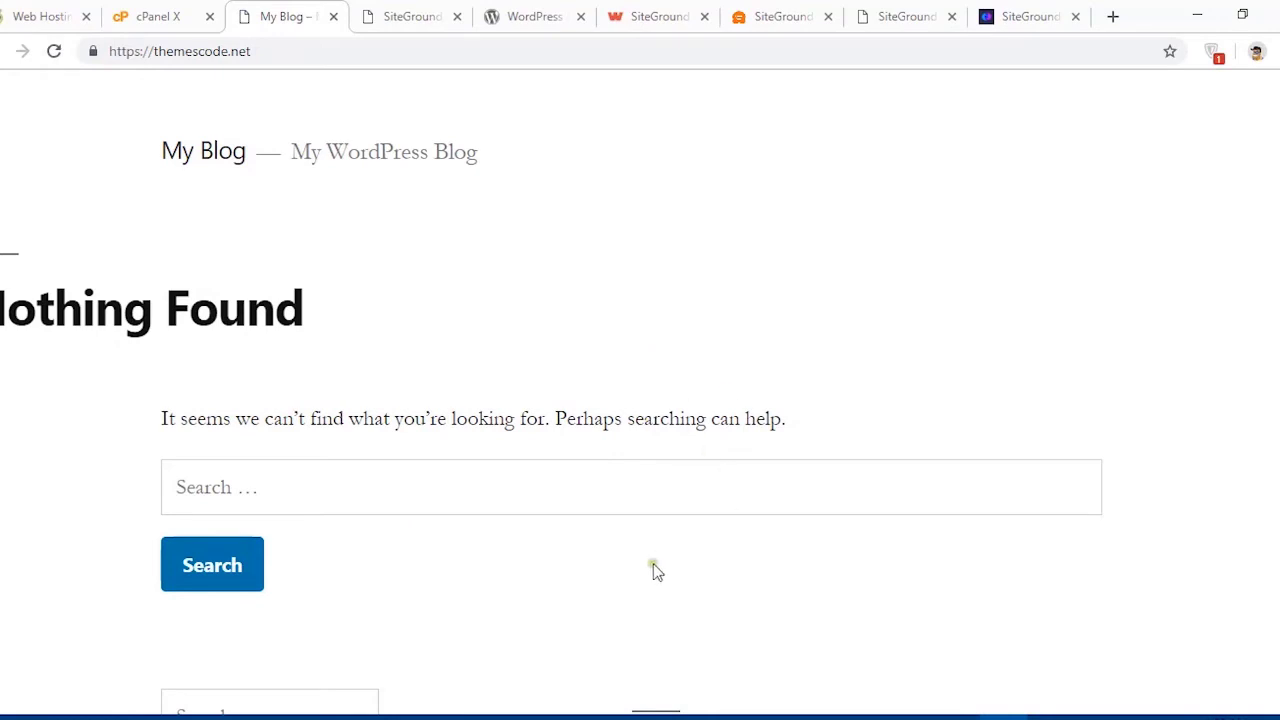
- Back on the Softaculous result page, open the administrative URL themescode.net/wp-admin in a new browser tab and switch to it
{"action": "left_click", "coordinate": [157, 16]}
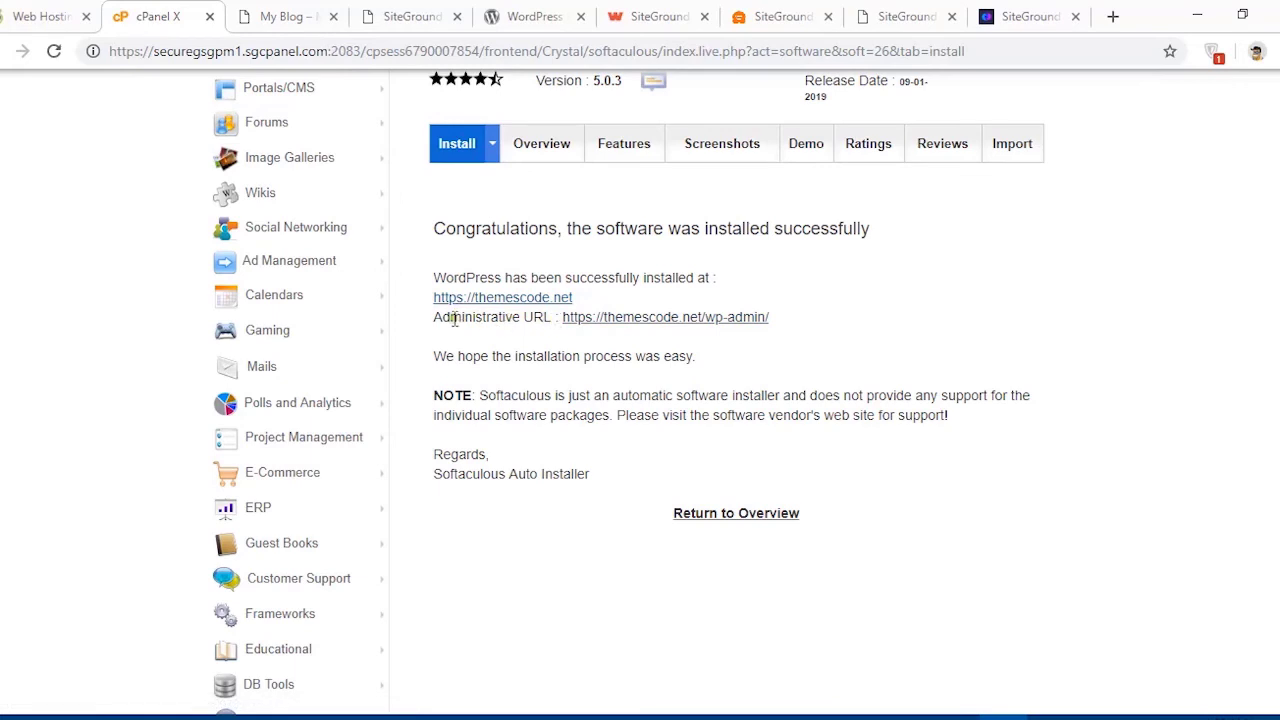
{"action": "right_click", "coordinate": [664, 329]}
{"action": "left_click", "coordinate": [690, 337]}
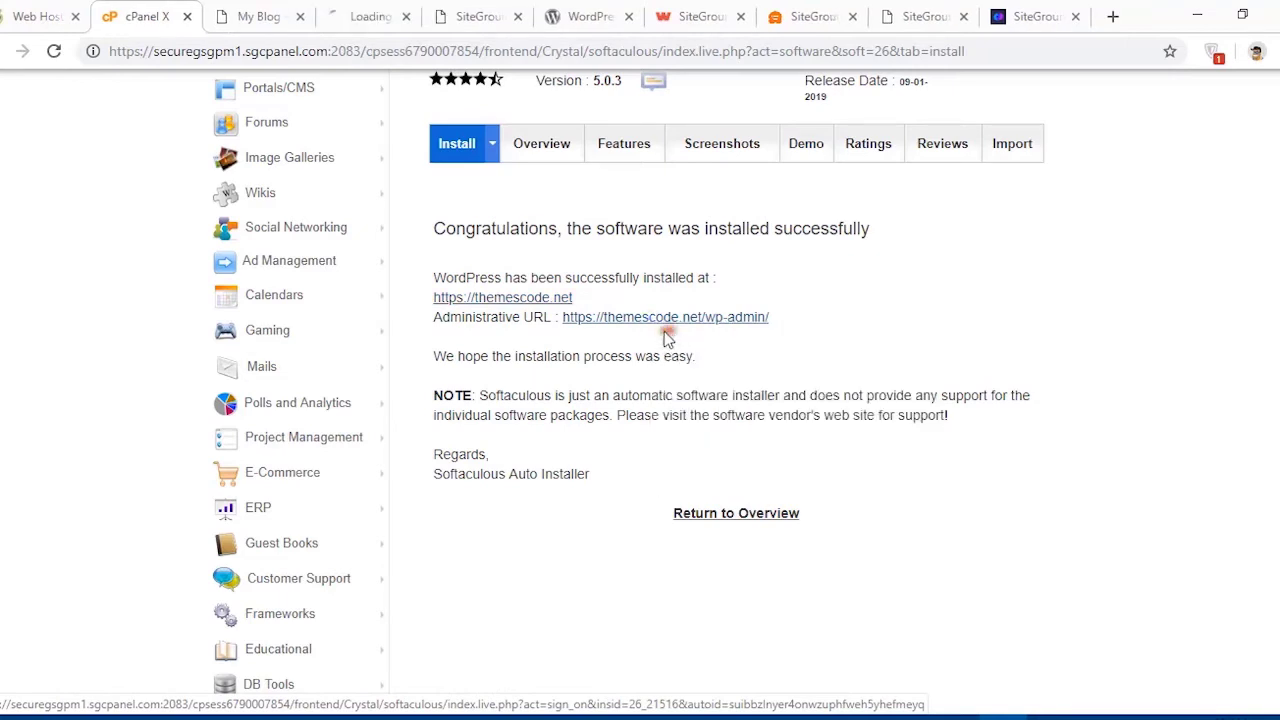
{"action": "left_click", "coordinate": [370, 18]}
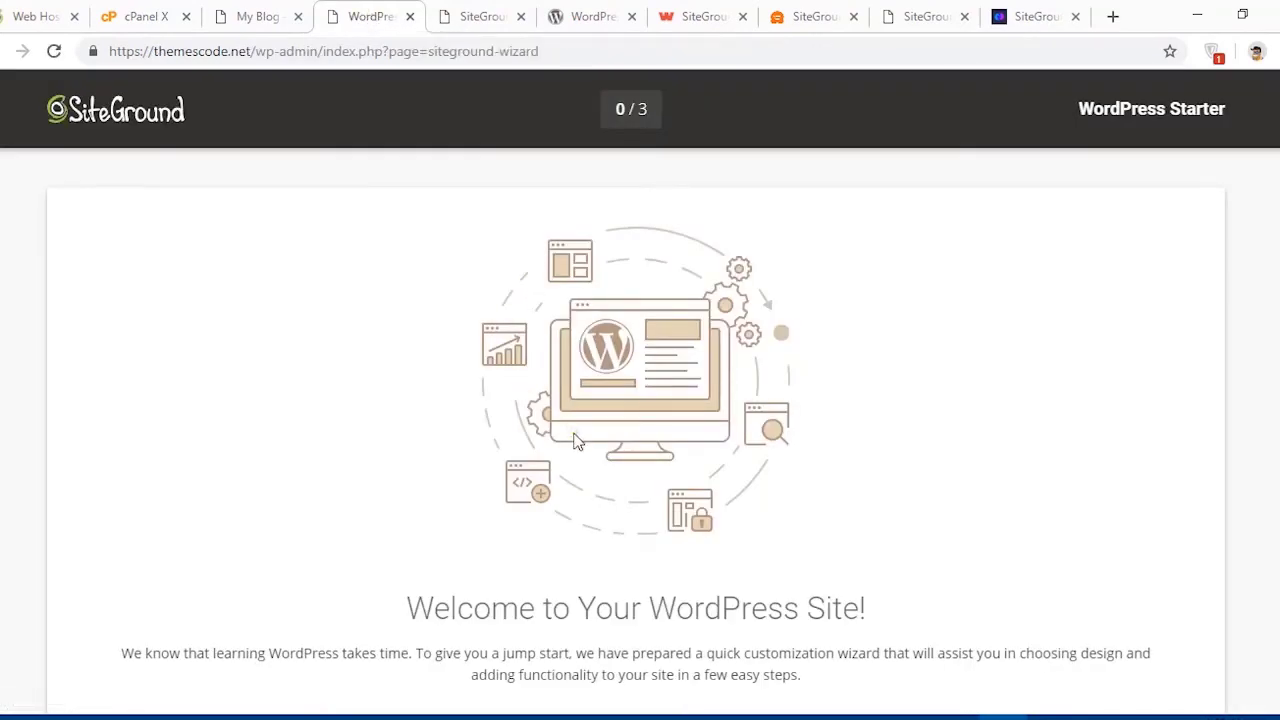
- Read the WordPress Starter welcome page and start the site customization wizard
{"action": "scroll", "coordinate": [576, 441], "scroll_direction": "down", "scroll_amount": 2}
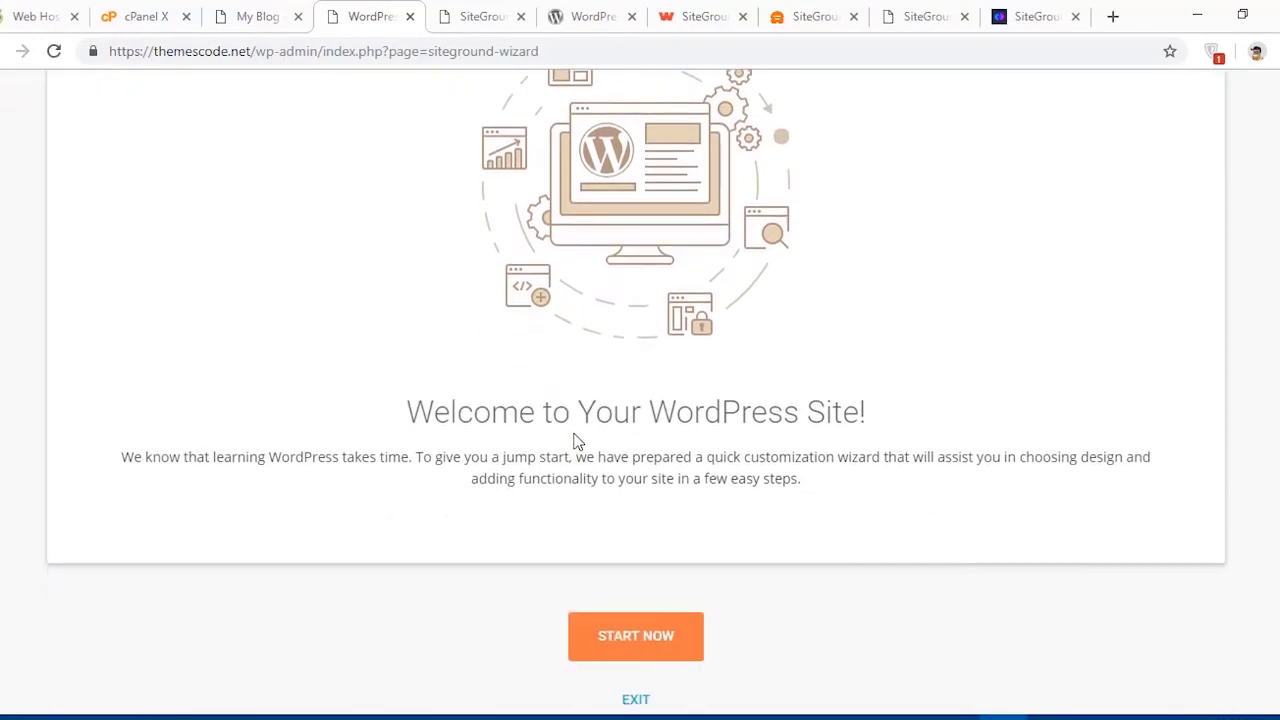
{"action": "scroll", "coordinate": [576, 441], "scroll_direction": "up", "scroll_amount": 2}
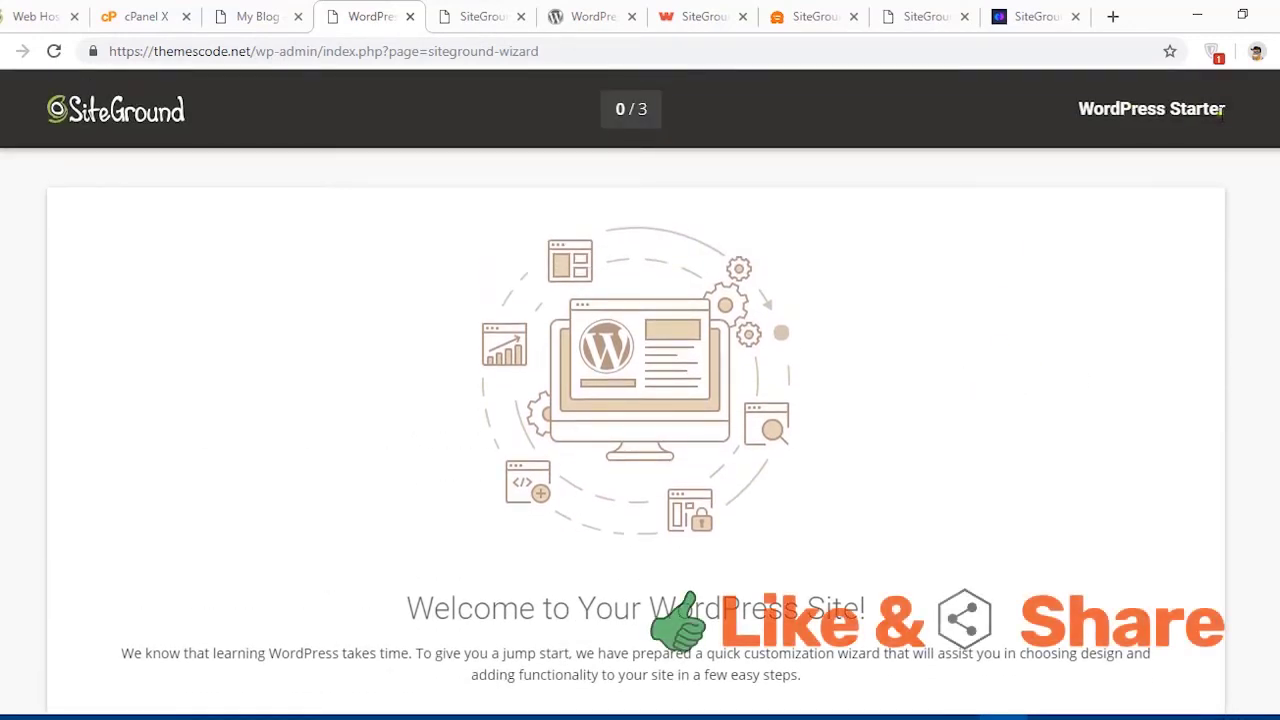
{"action": "left_click_drag", "start_coordinate": [1228, 118], "coordinate": [1081, 106]}
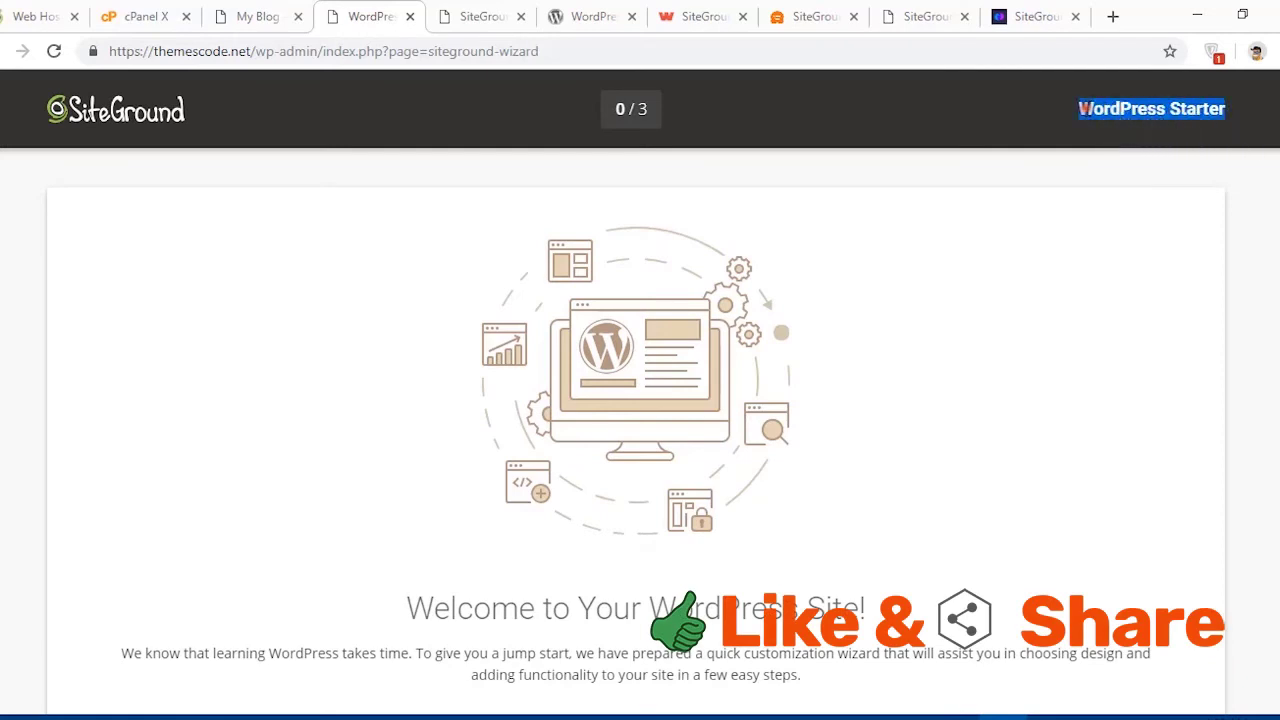
{"action": "left_click", "coordinate": [1173, 148]}
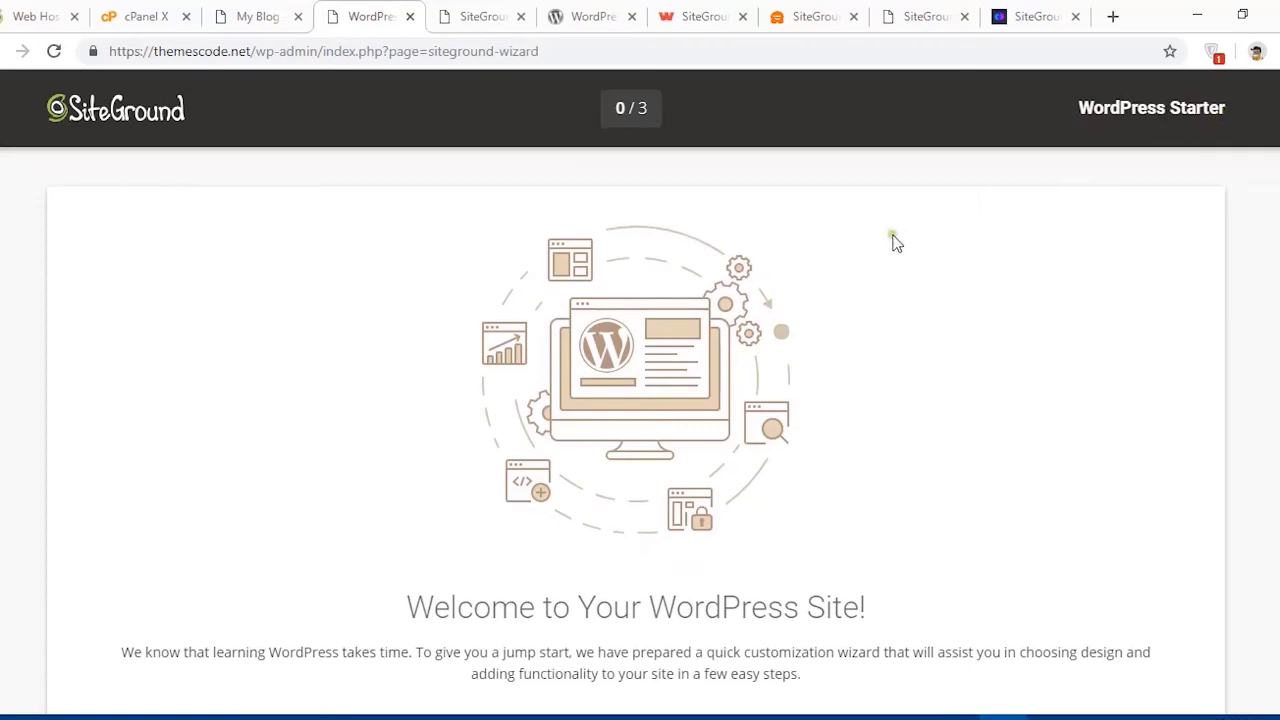
{"action": "scroll", "coordinate": [925, 226], "scroll_direction": "down", "scroll_amount": 2}
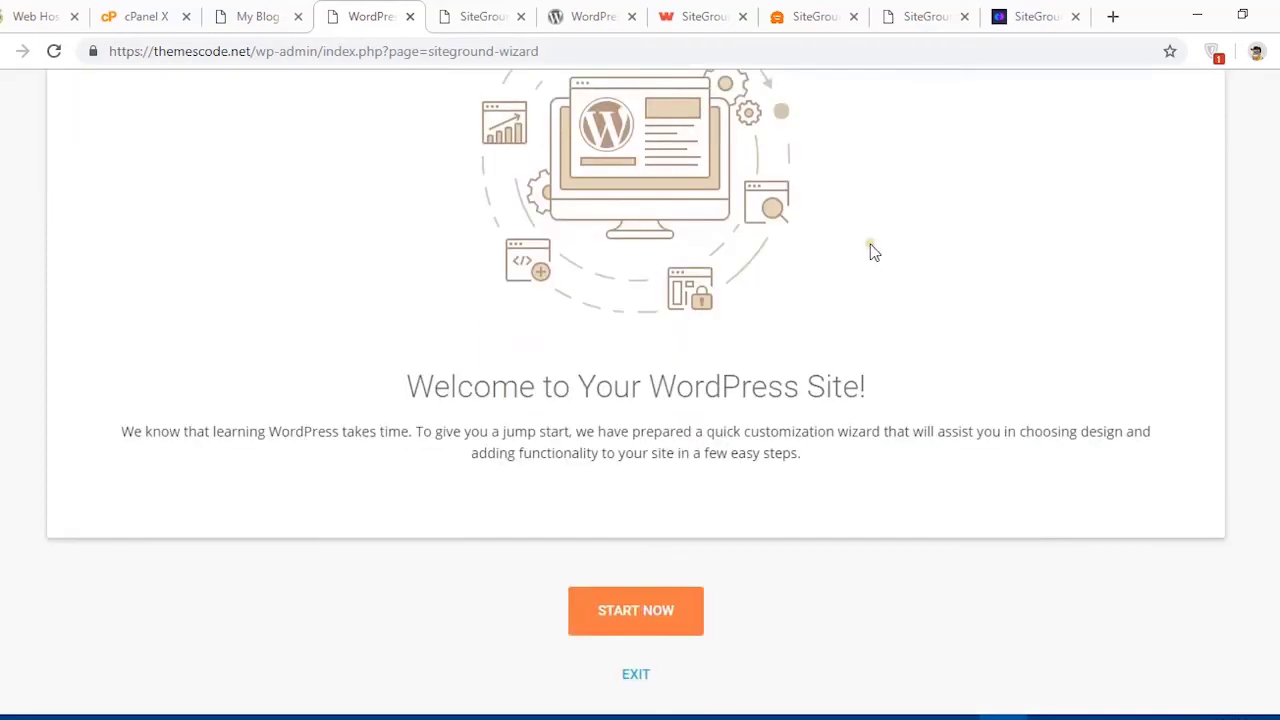
{"action": "left_click", "coordinate": [646, 623]}
- Browse the website designs, including the Business, Travel, Online-store and Portfolio categories
{"action": "scroll", "coordinate": [518, 420], "scroll_direction": "up", "scroll_amount": 15}
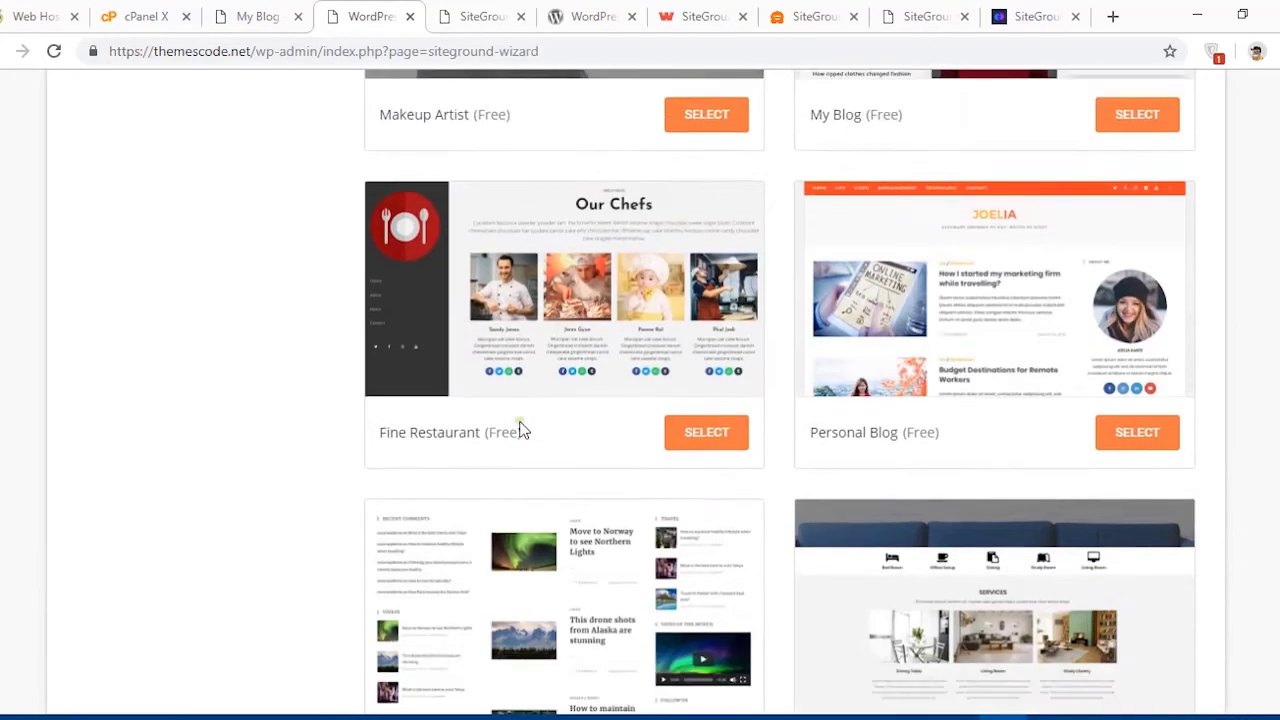
{"action": "scroll", "coordinate": [519, 430], "scroll_direction": "up", "scroll_amount": 10}
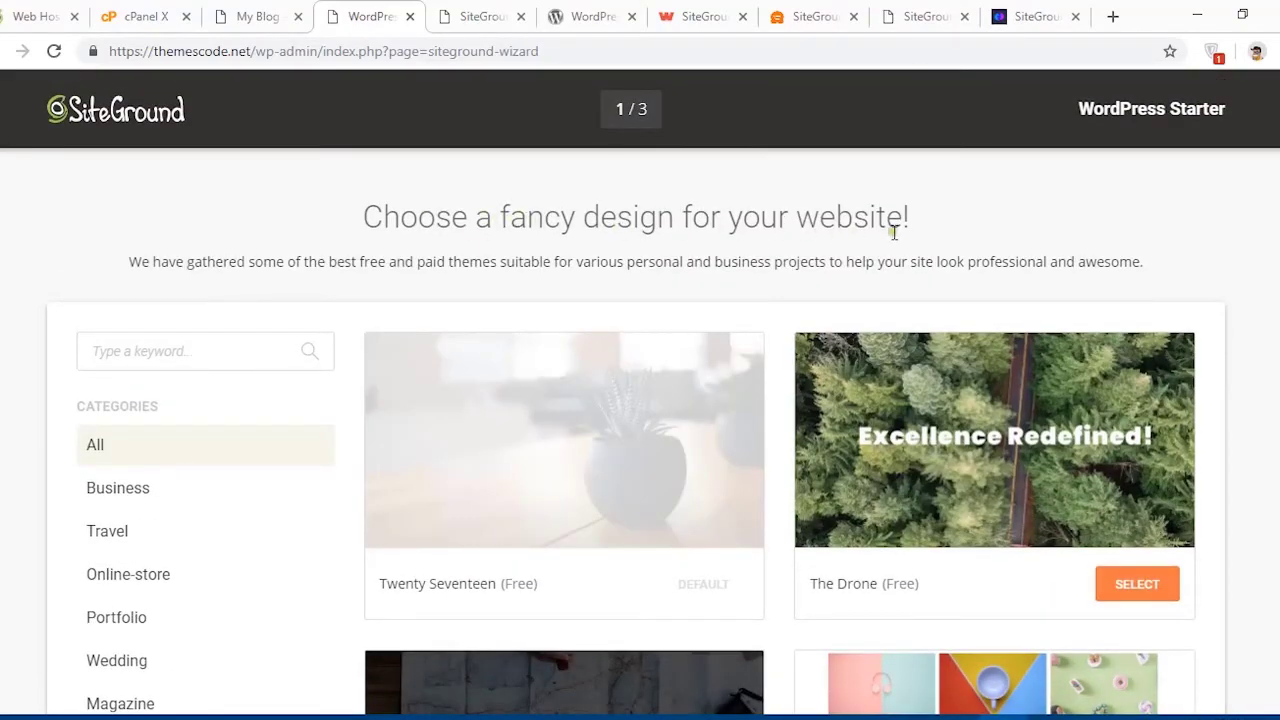
{"action": "left_click", "coordinate": [134, 491]}
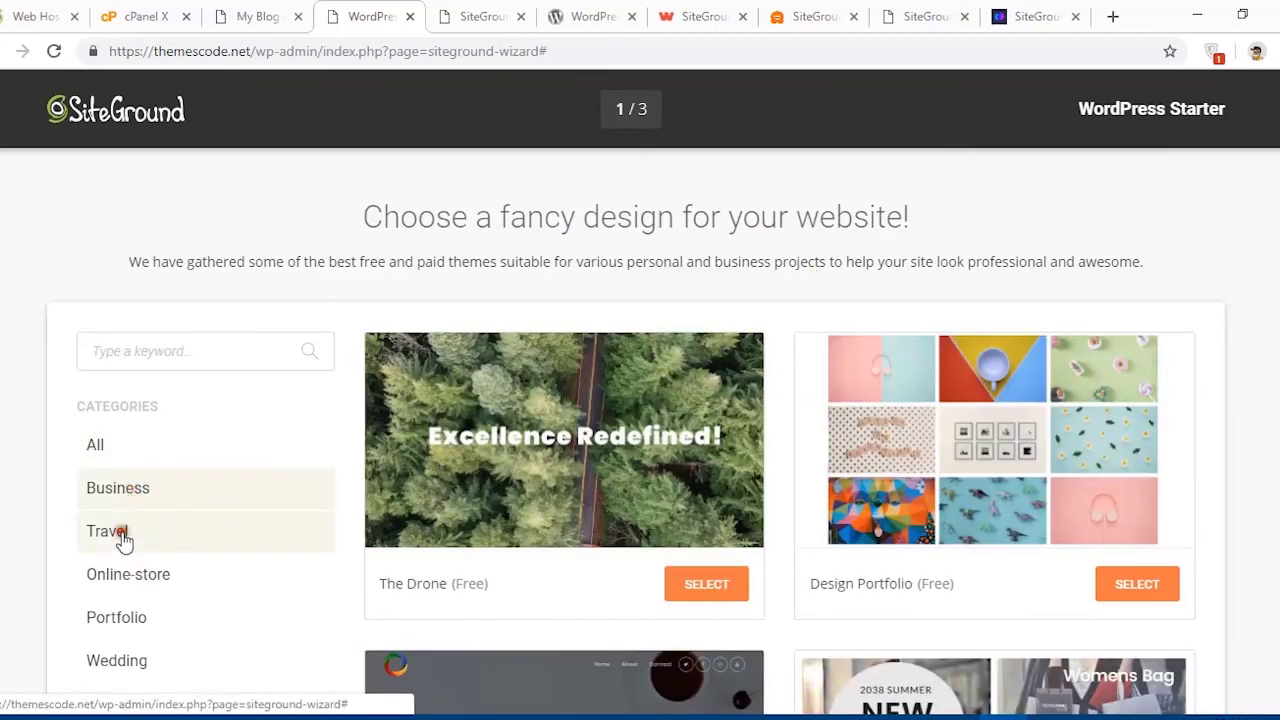
{"action": "left_click", "coordinate": [122, 538]}
{"action": "left_click", "coordinate": [134, 578]}
{"action": "scroll", "coordinate": [203, 350], "scroll_direction": "down", "scroll_amount": 3}
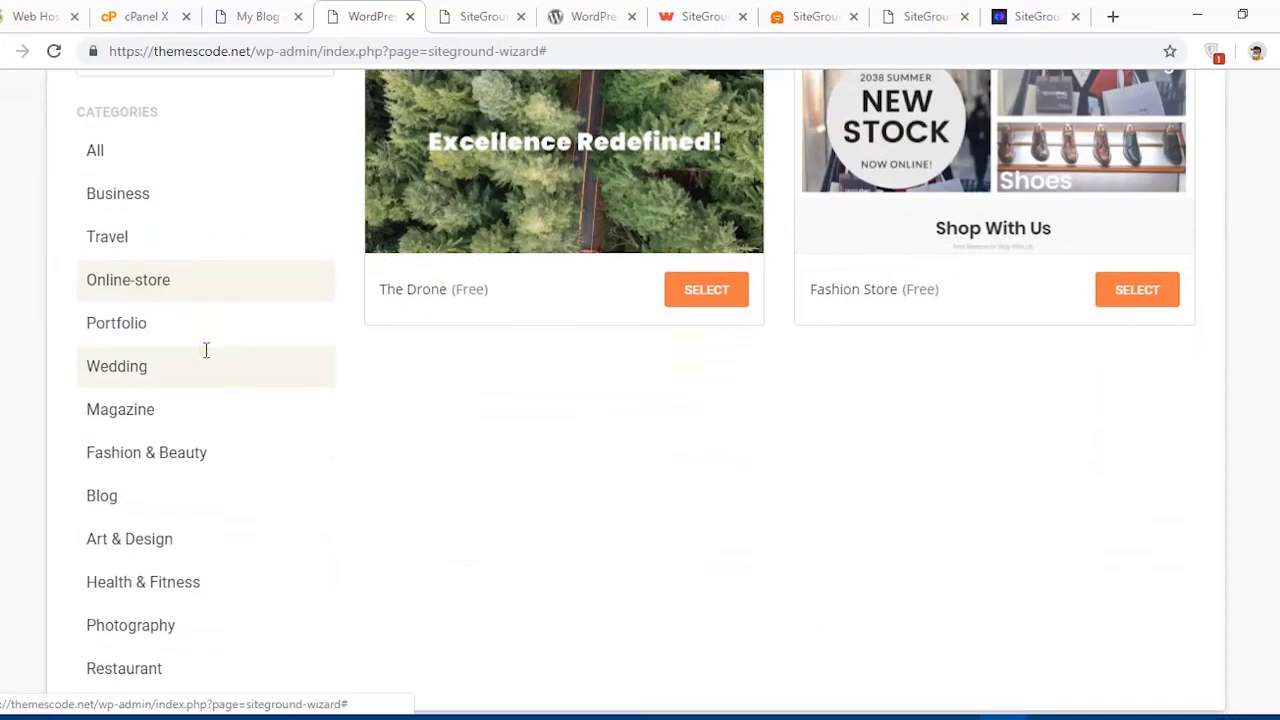
{"action": "left_click", "coordinate": [128, 331]}
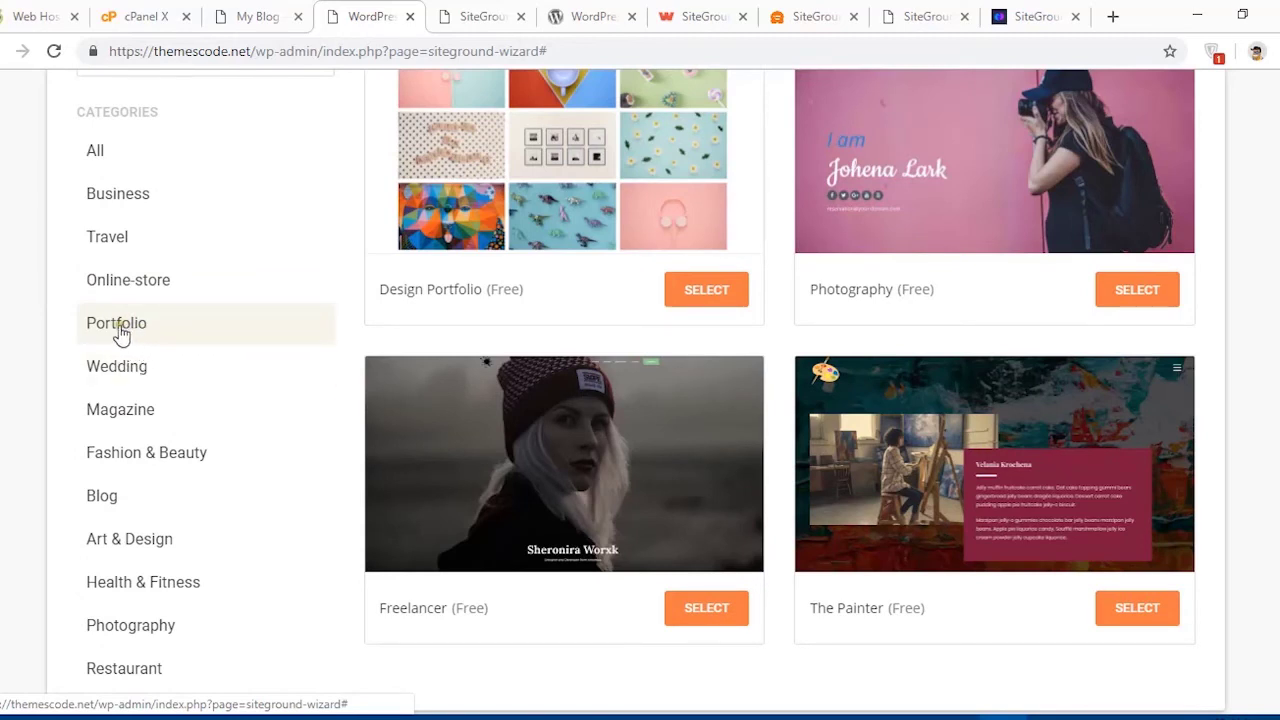
{"action": "scroll", "coordinate": [623, 400], "scroll_direction": "up", "scroll_amount": 3}
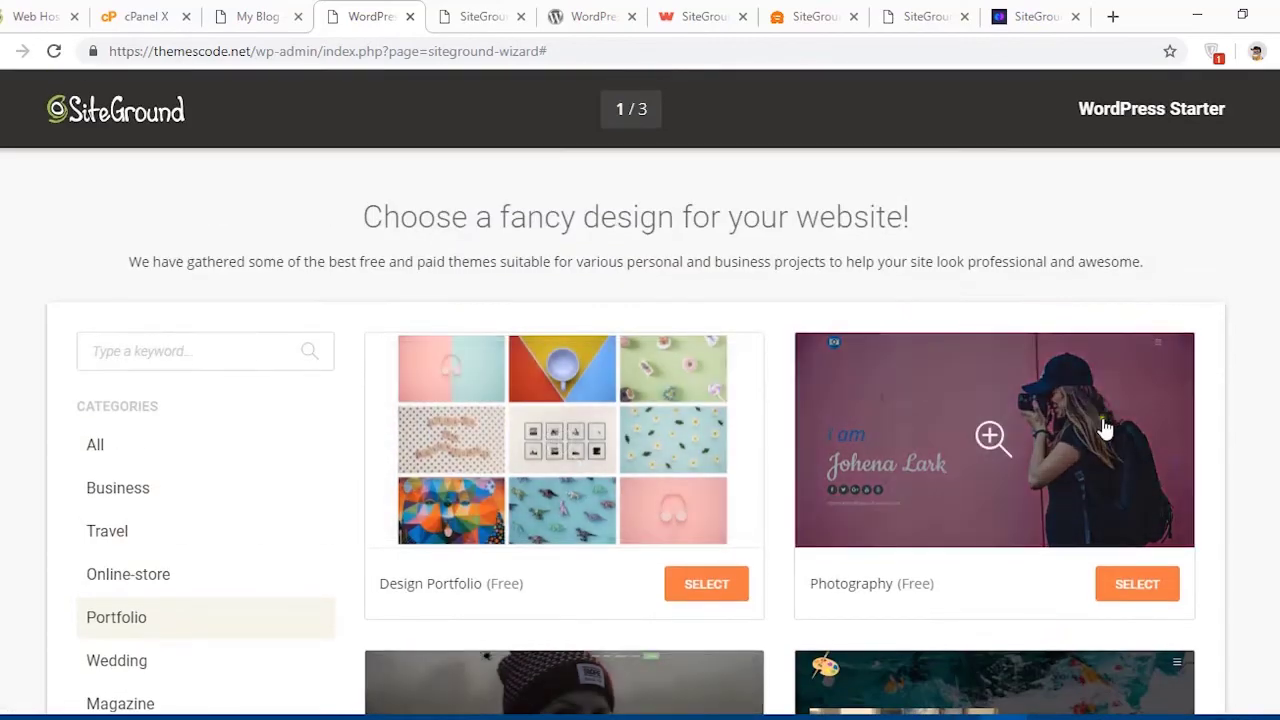
{"action": "scroll", "coordinate": [1095, 435], "scroll_direction": "down", "scroll_amount": 4}
{"action": "scroll", "coordinate": [1088, 440], "scroll_direction": "down", "scroll_amount": 1}
{"action": "scroll", "coordinate": [265, 373], "scroll_direction": "up", "scroll_amount": 3}
- List the designs of all categories and select the free Fashion Store design
{"action": "left_click", "coordinate": [205, 272]}
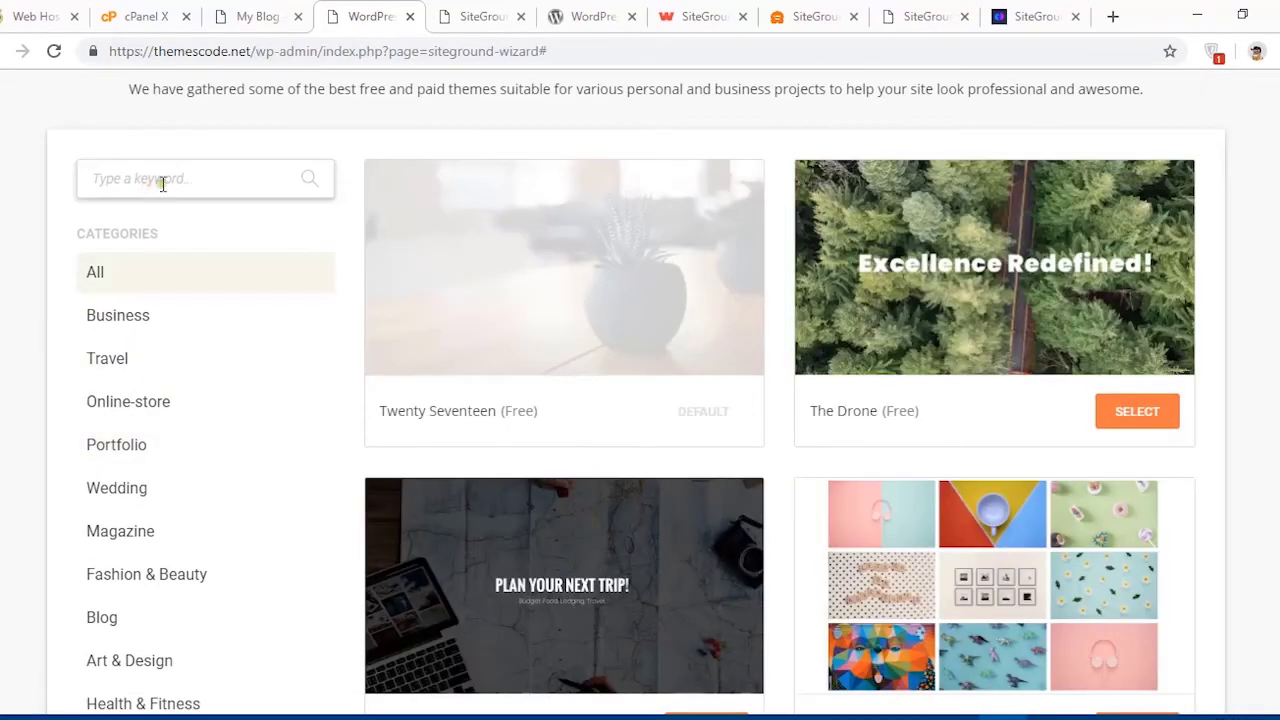
{"action": "scroll", "coordinate": [491, 377], "scroll_direction": "up", "scroll_amount": 2}
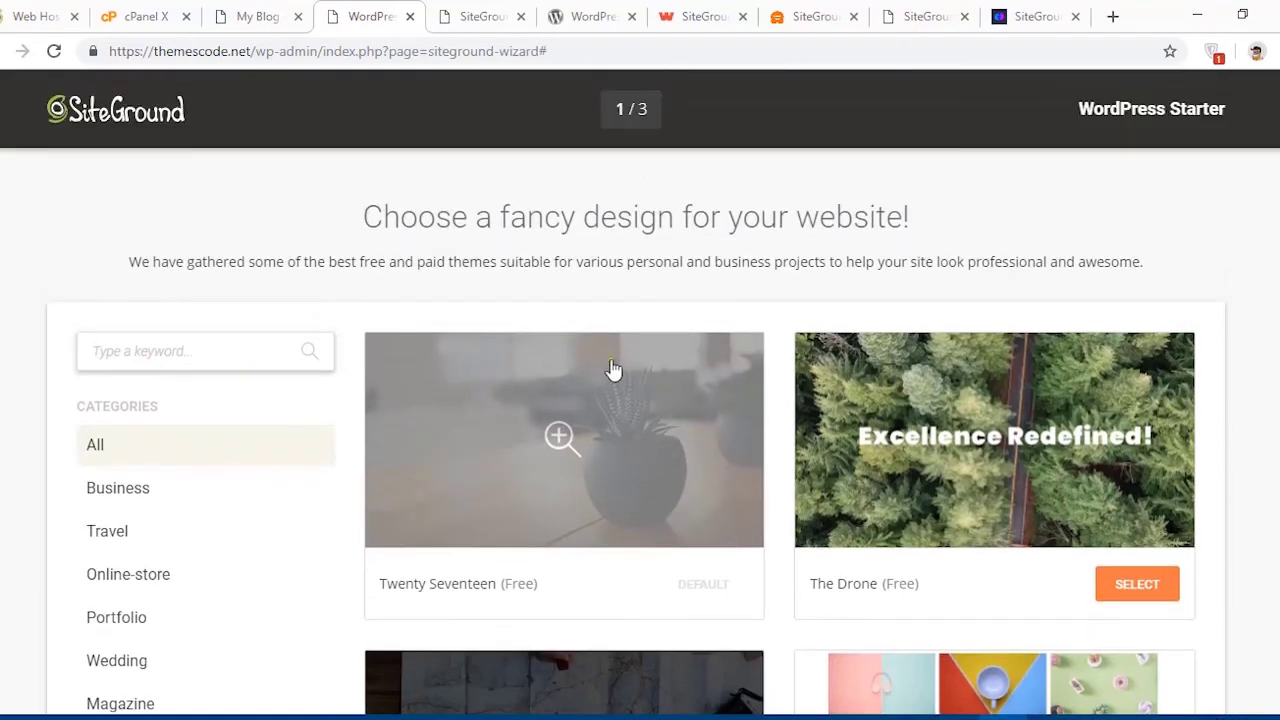
{"action": "scroll", "coordinate": [645, 347], "scroll_direction": "down", "scroll_amount": 7}
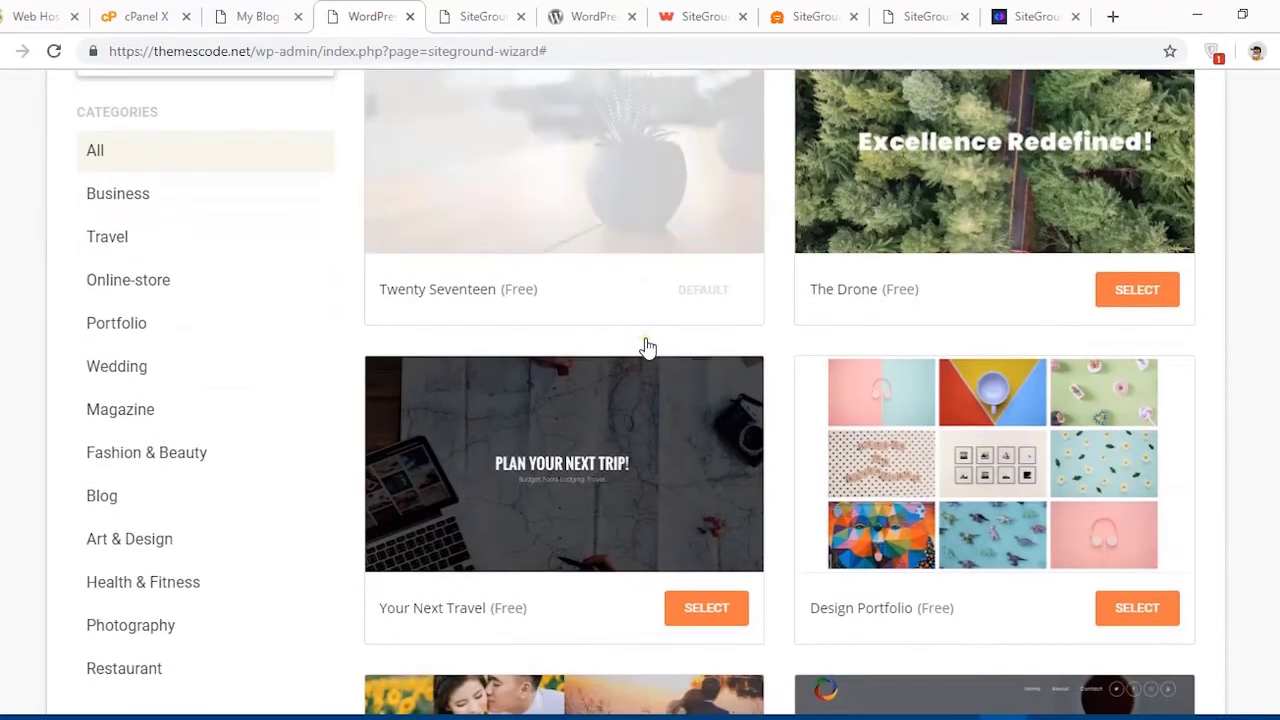
{"action": "scroll", "coordinate": [660, 350], "scroll_direction": "down", "scroll_amount": 5}
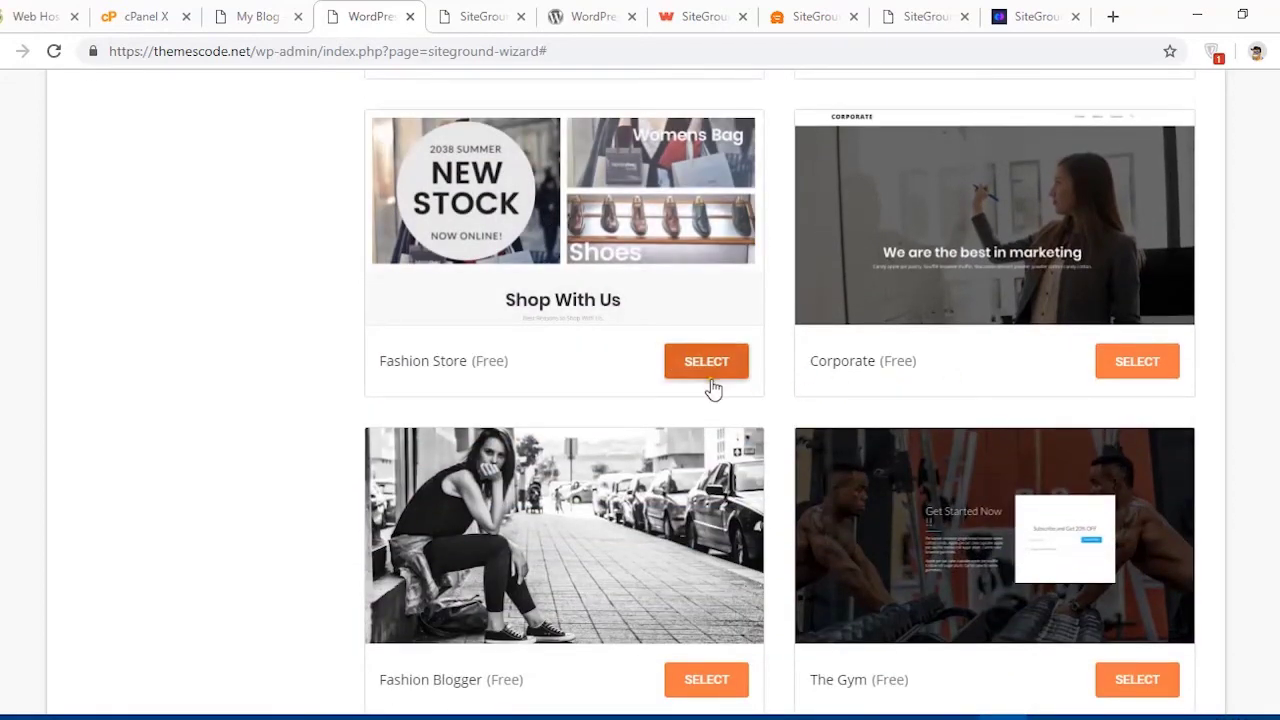
{"action": "left_click", "coordinate": [708, 372]}
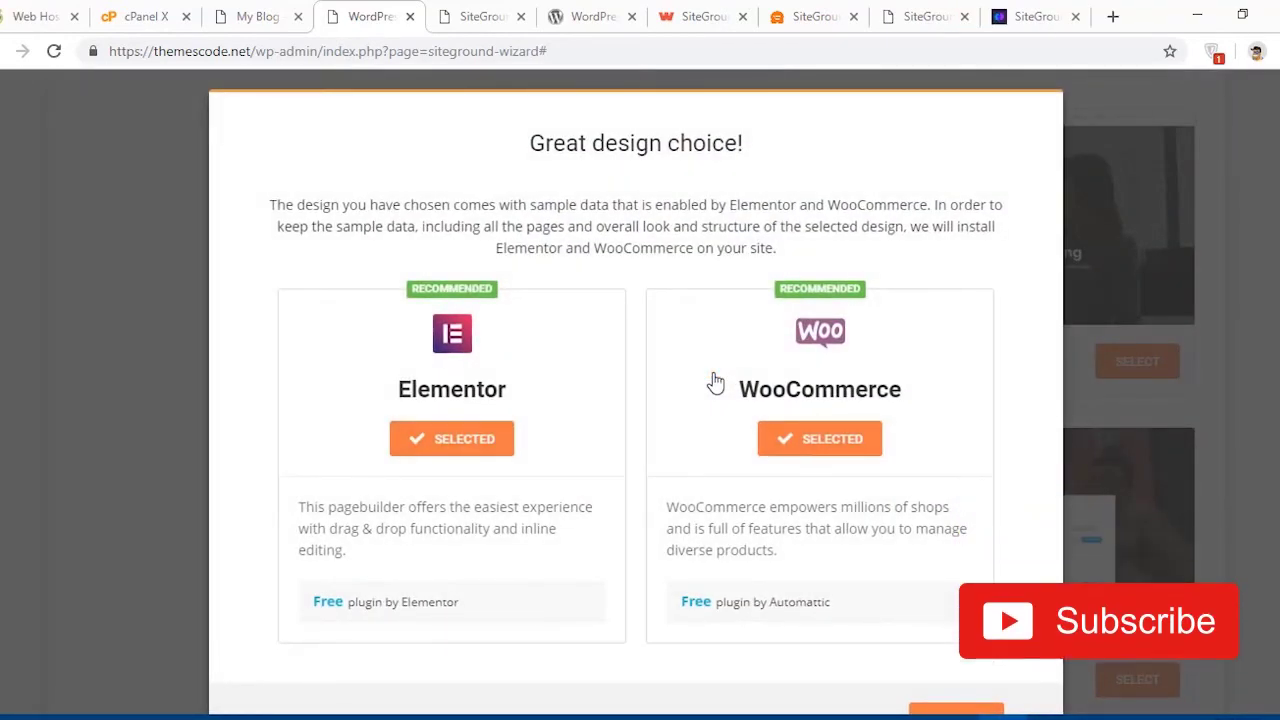
- Review the Elementor and WooCommerce plugins, keep both selected, and confirm the design choice
{"action": "scroll", "coordinate": [677, 343], "scroll_direction": "down", "scroll_amount": 1}
{"action": "scroll", "coordinate": [600, 175], "scroll_direction": "up", "scroll_amount": 1}
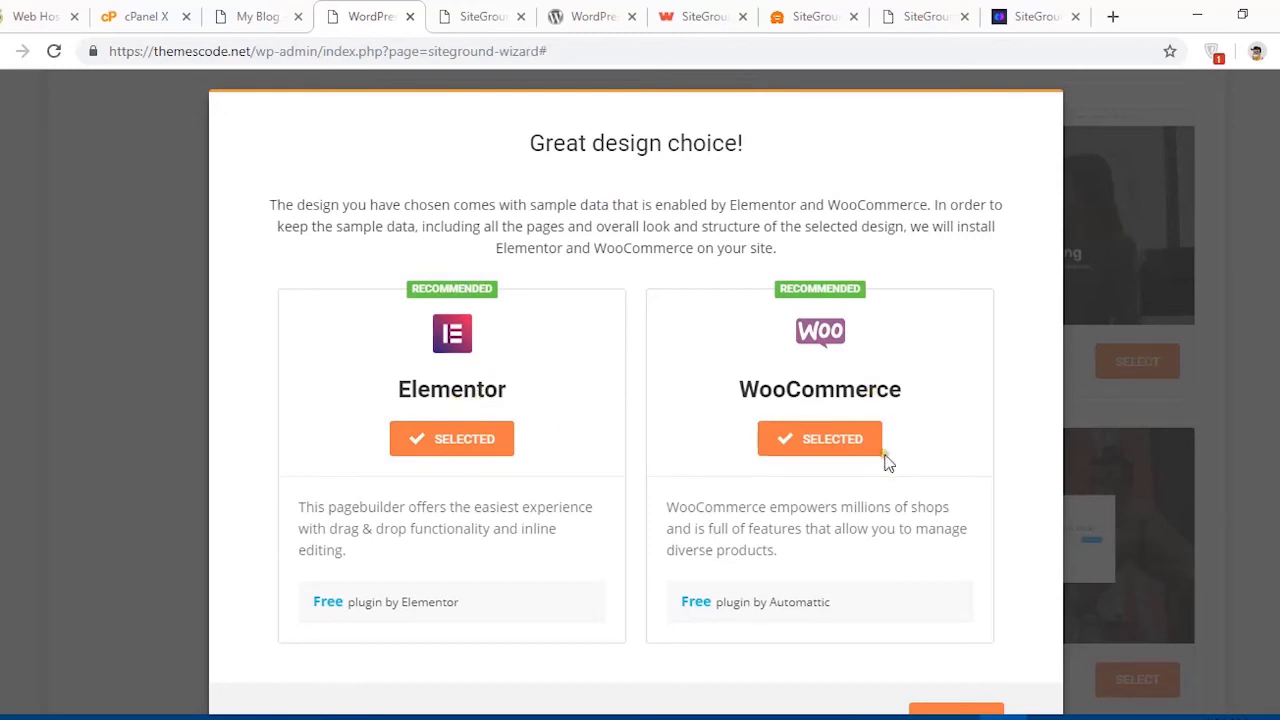
{"action": "scroll", "coordinate": [886, 457], "scroll_direction": "down", "scroll_amount": 1}
{"action": "left_click", "coordinate": [953, 659]}
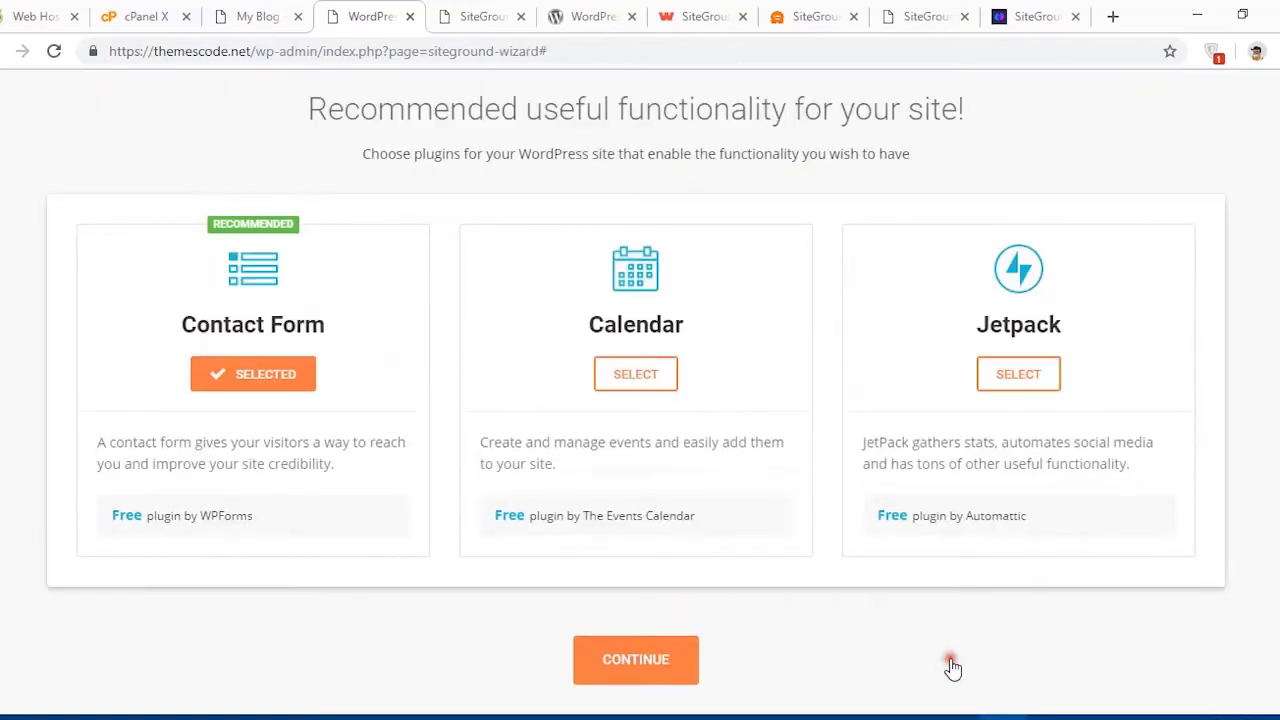
- Add the Jetpack plugin and deselect the Contact Form plugin in the recommended functionality choices
{"action": "scroll", "coordinate": [348, 345], "scroll_direction": "up", "scroll_amount": 1}
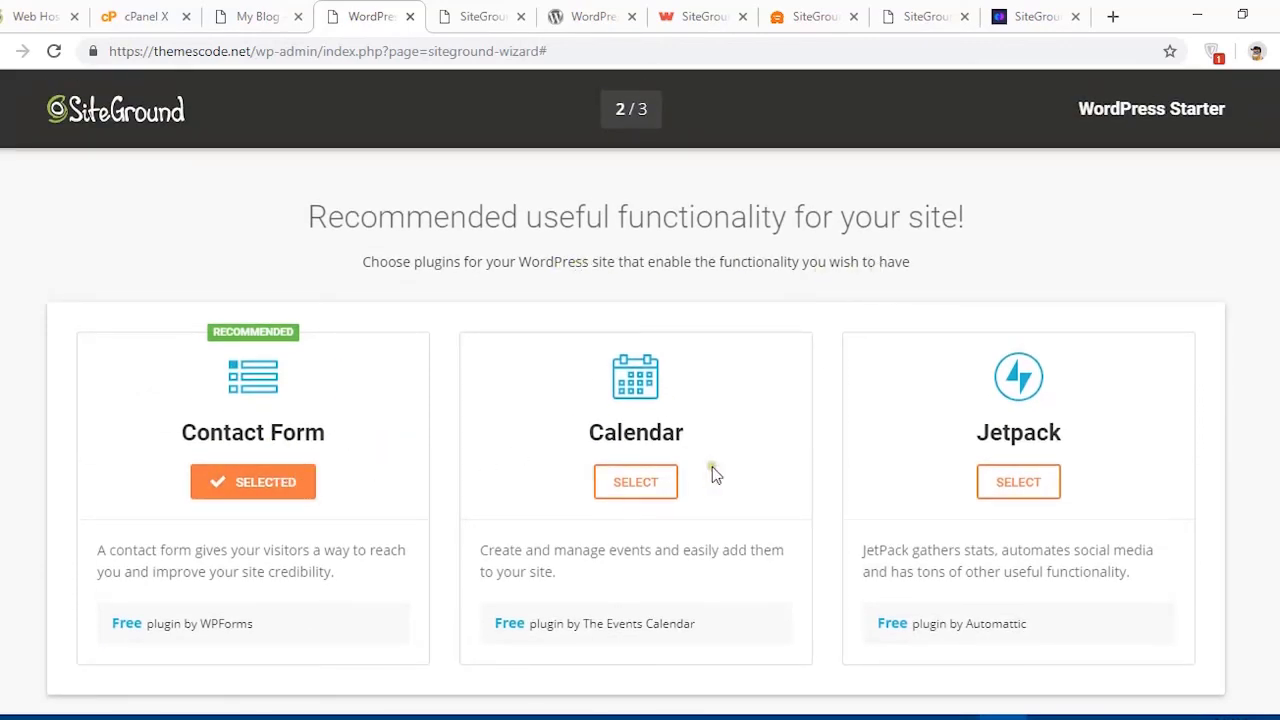
{"action": "left_click", "coordinate": [1030, 486]}
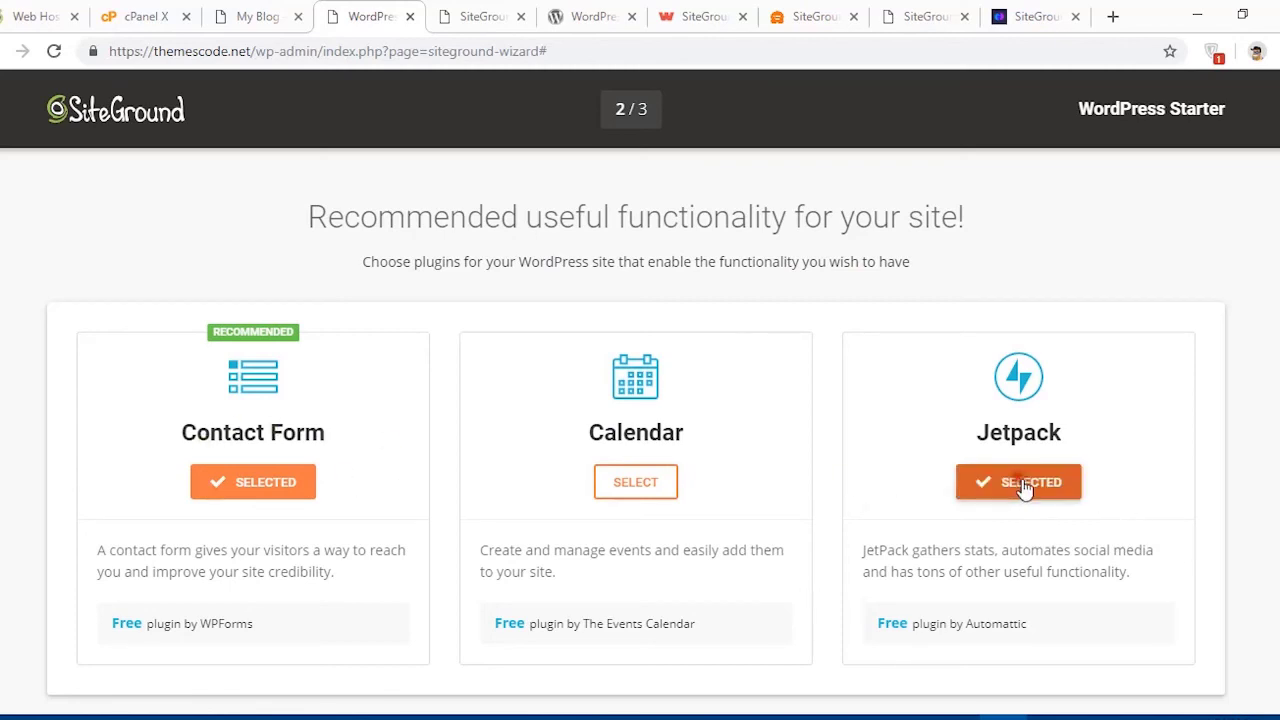
{"action": "left_click", "coordinate": [240, 483]}
{"action": "scroll", "coordinate": [387, 490], "scroll_direction": "down", "scroll_amount": 2}
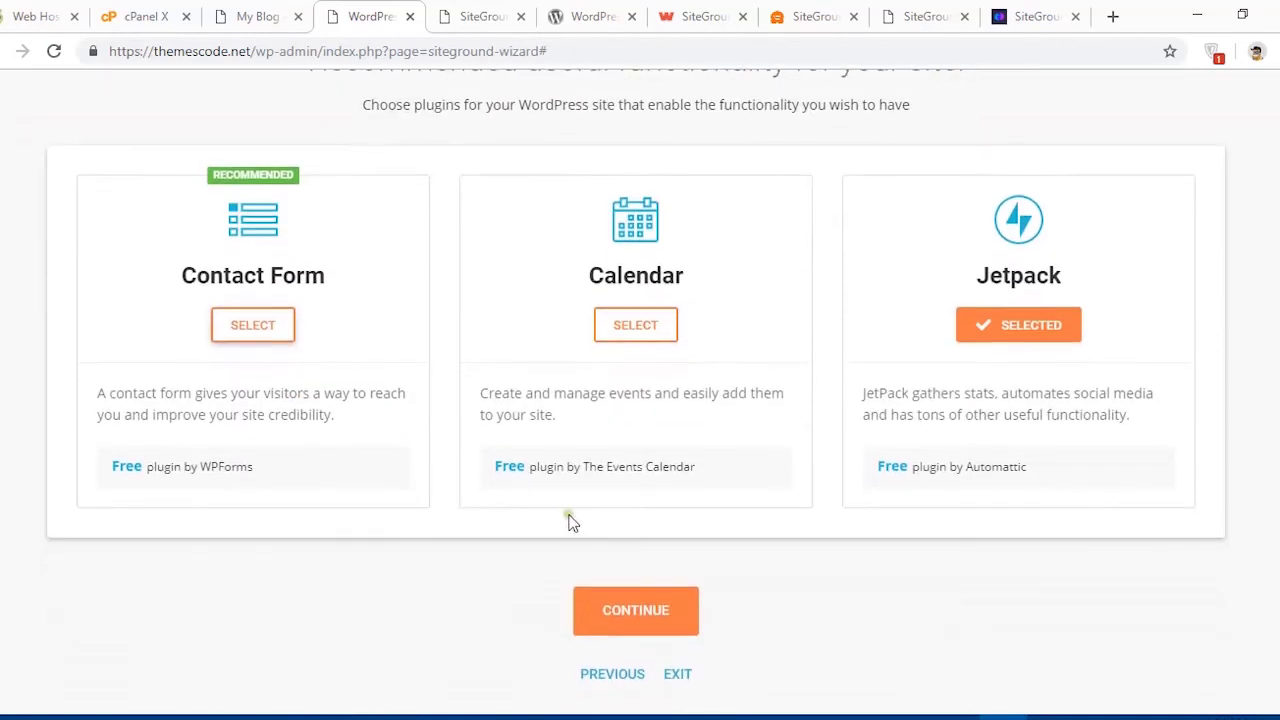
- Confirm the functionality choices, select Optimize for SEO and Google Analytics as marketing plugins, and complete the wizard through to the dashboard
{"action": "left_click", "coordinate": [648, 624]}
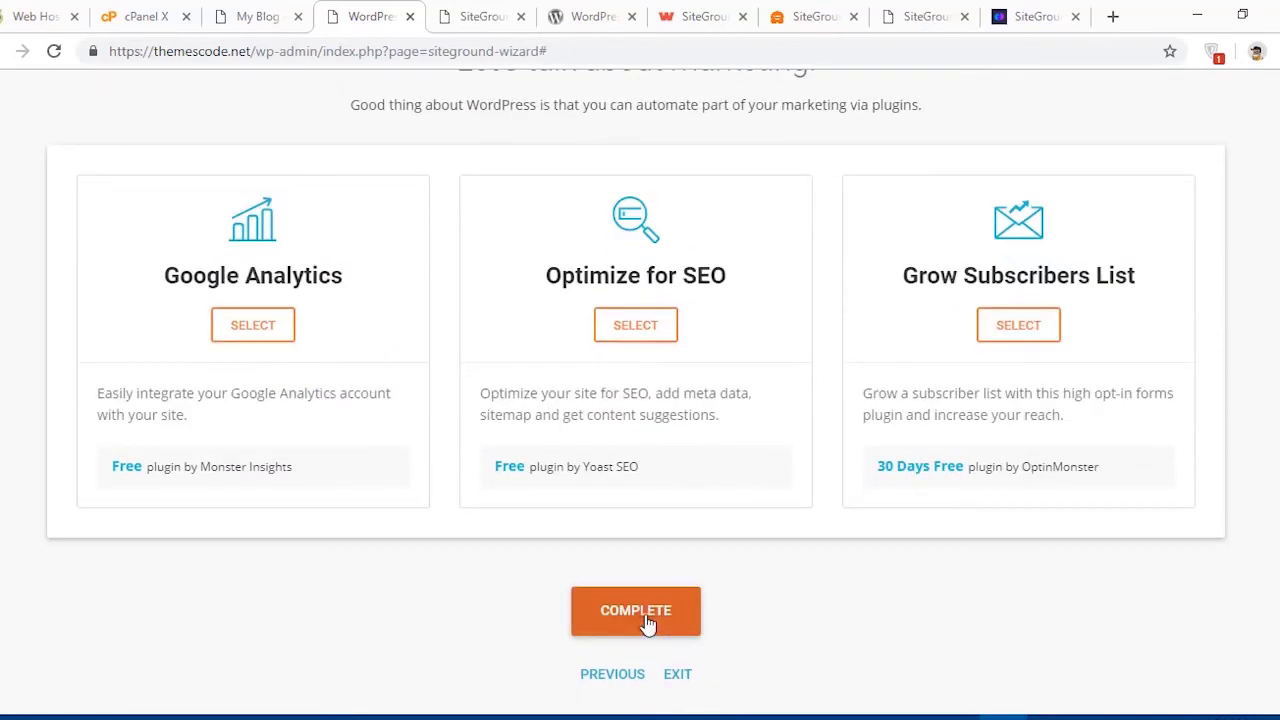
{"action": "scroll", "coordinate": [520, 415], "scroll_direction": "up", "scroll_amount": 2}
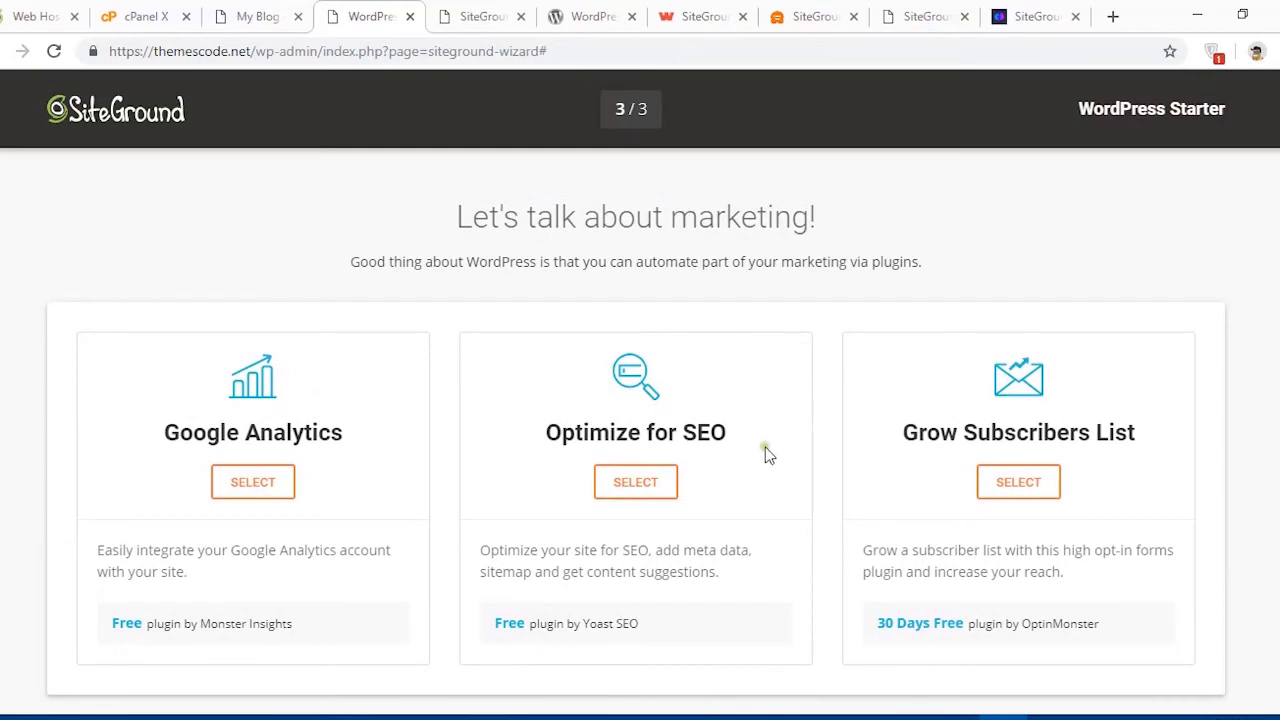
{"action": "left_click", "coordinate": [646, 490]}
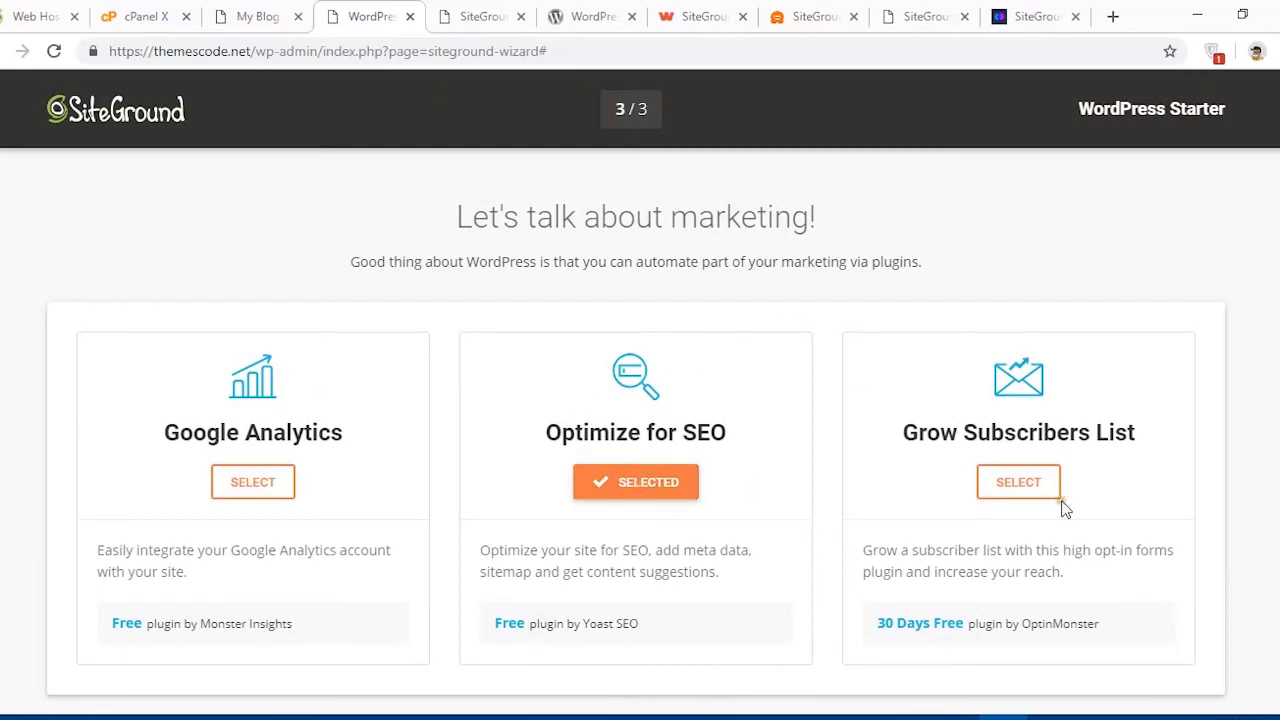
{"action": "left_click", "coordinate": [253, 483]}
{"action": "scroll", "coordinate": [470, 490], "scroll_direction": "down", "scroll_amount": 2}
{"action": "left_click", "coordinate": [641, 623]}
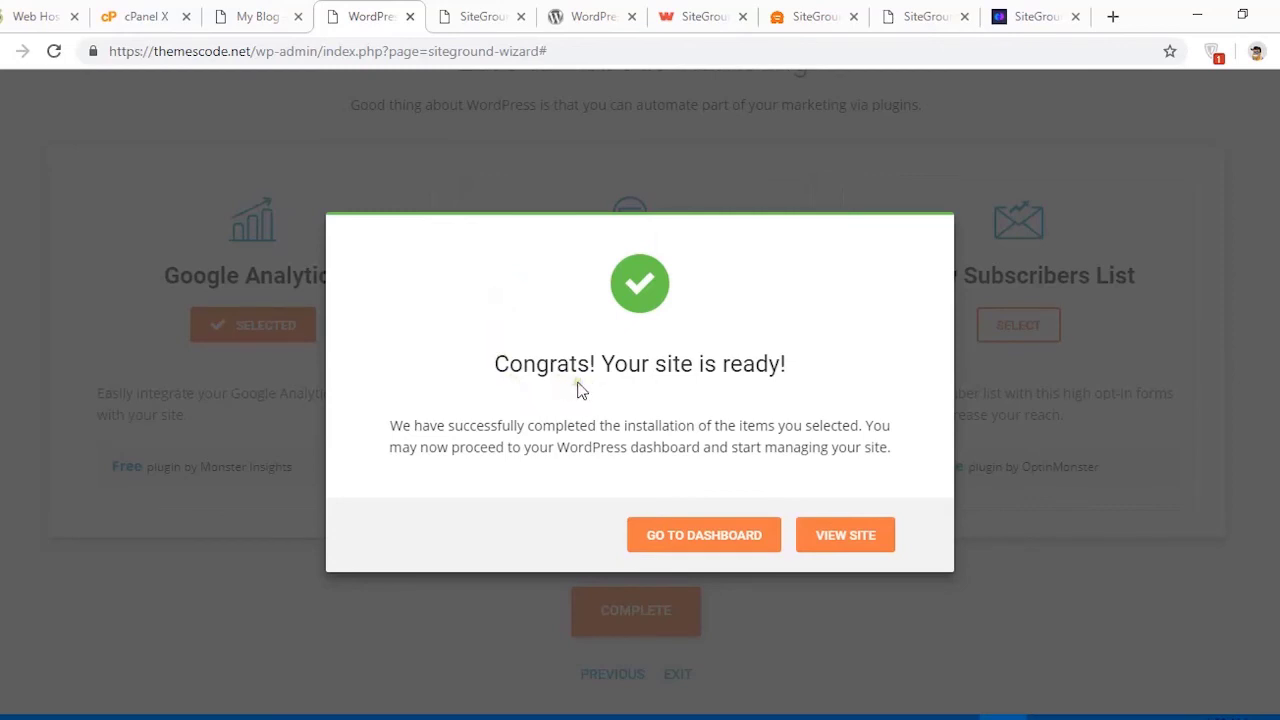
{"action": "left_click", "coordinate": [712, 546]}
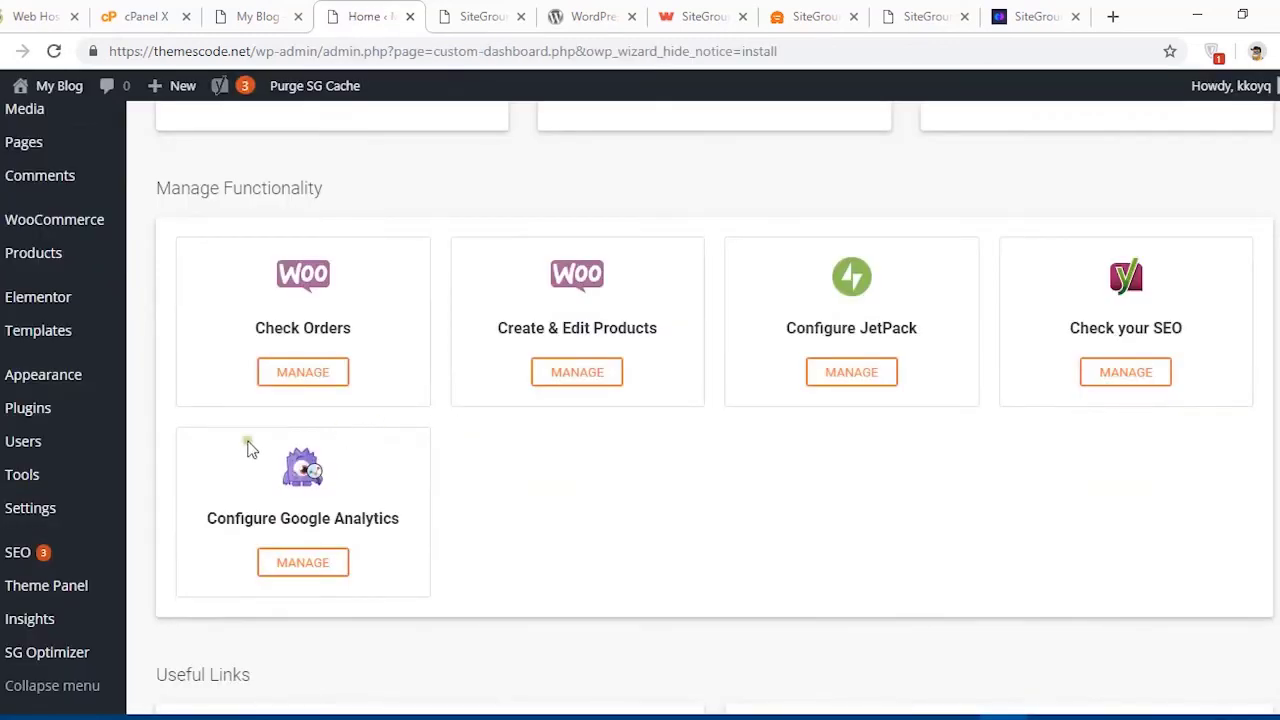
- Reload the themescode.net homepage and look through the newly installed store design down to its footer
{"action": "scroll", "coordinate": [185, 449], "scroll_direction": "up", "scroll_amount": 2}
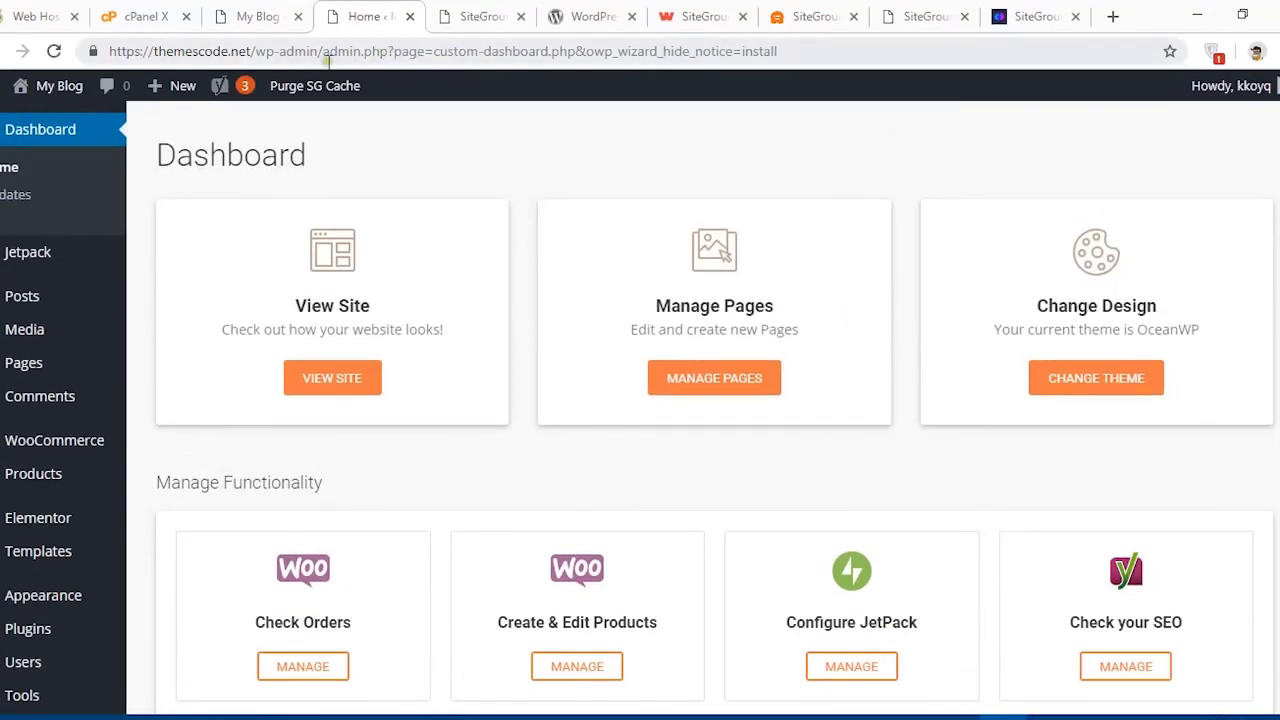
{"action": "left_click", "coordinate": [246, 28]}
{"action": "left_click", "coordinate": [54, 51]}
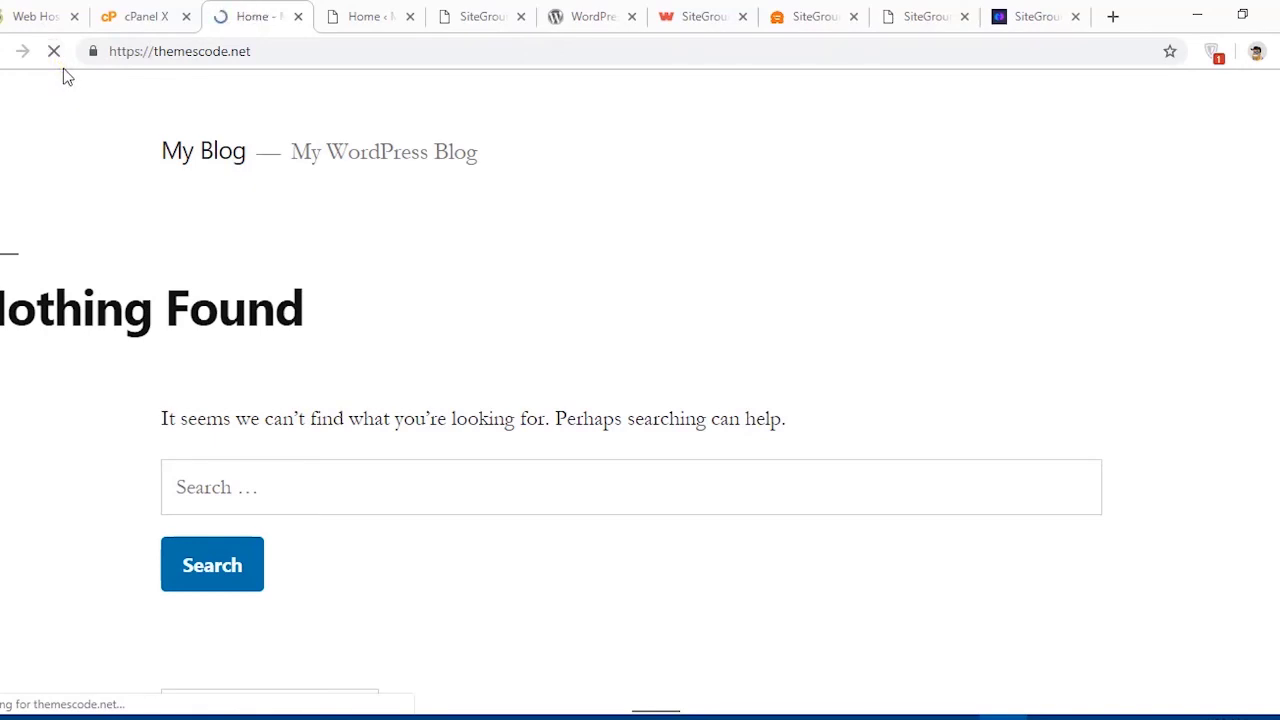
{"action": "scroll", "coordinate": [651, 425], "scroll_direction": "down", "scroll_amount": 1}
{"action": "scroll", "coordinate": [651, 425], "scroll_direction": "down", "scroll_amount": 10}
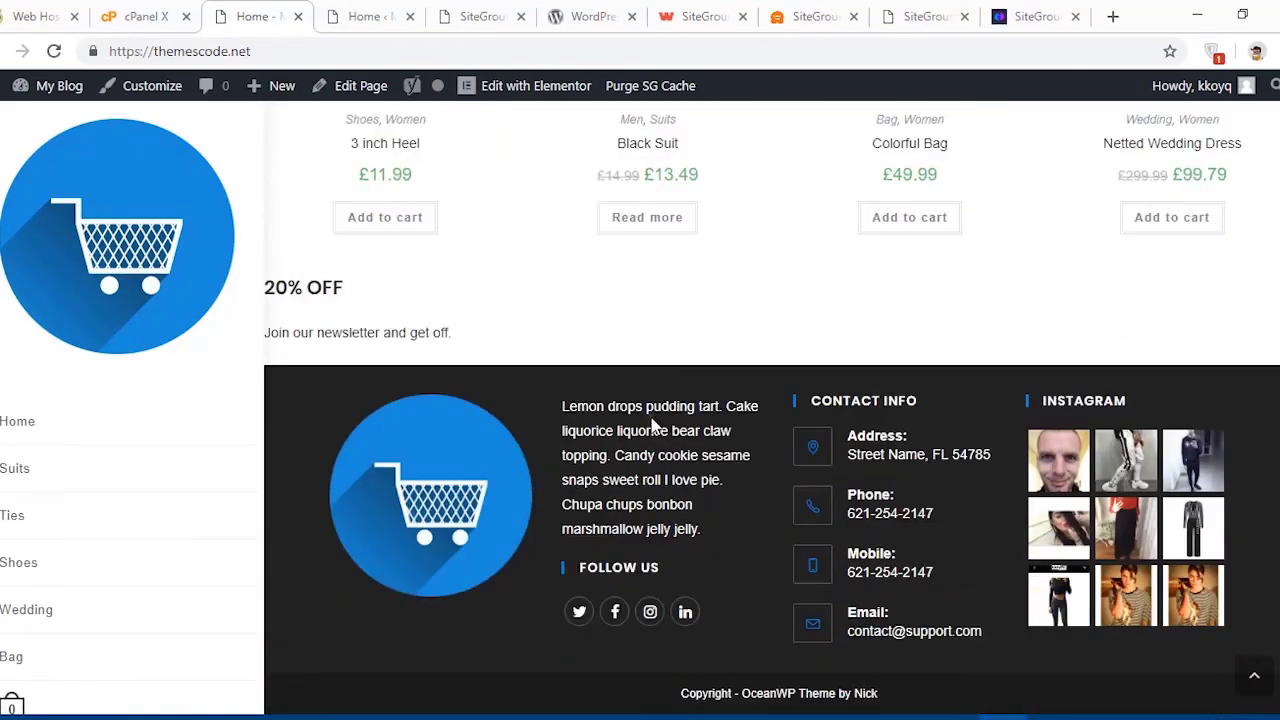
{"action": "scroll", "coordinate": [651, 425], "scroll_direction": "up", "scroll_amount": 10}
- Install the Astra theme from the popular WordPress themes and activate it
{"action": "key", "text": "ctrl+Tab"}
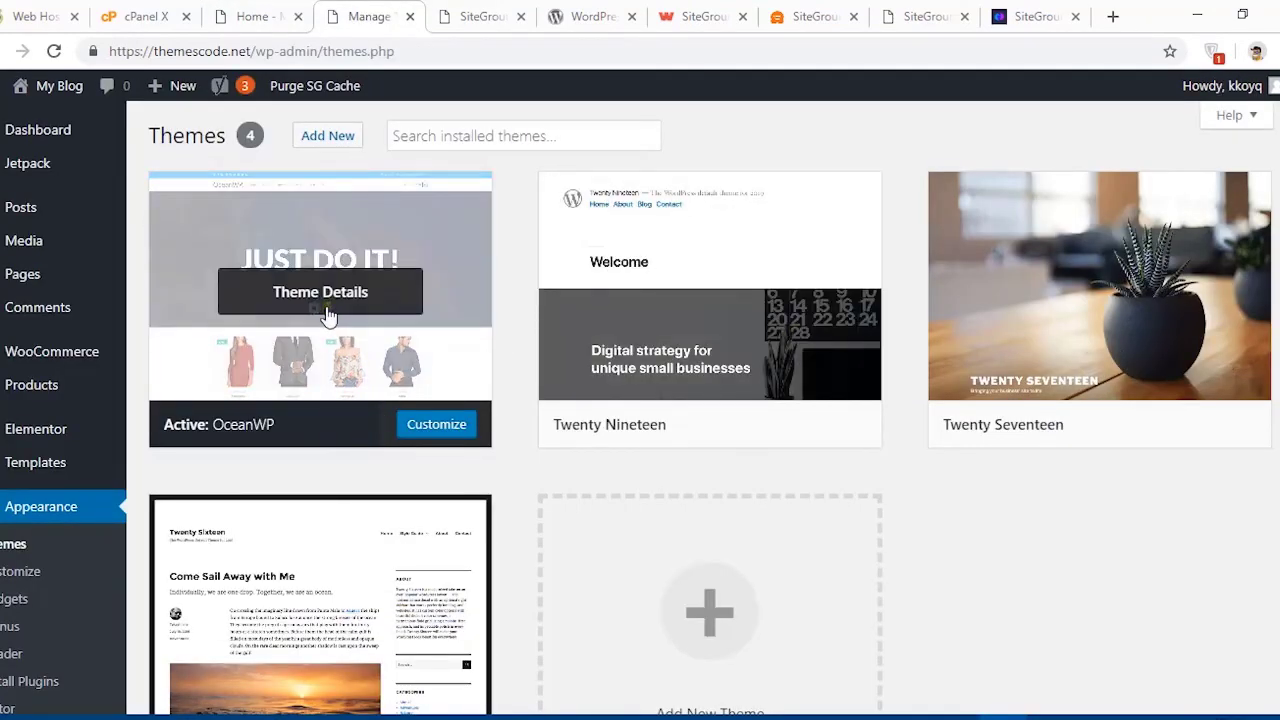
{"action": "left_click", "coordinate": [333, 139]}
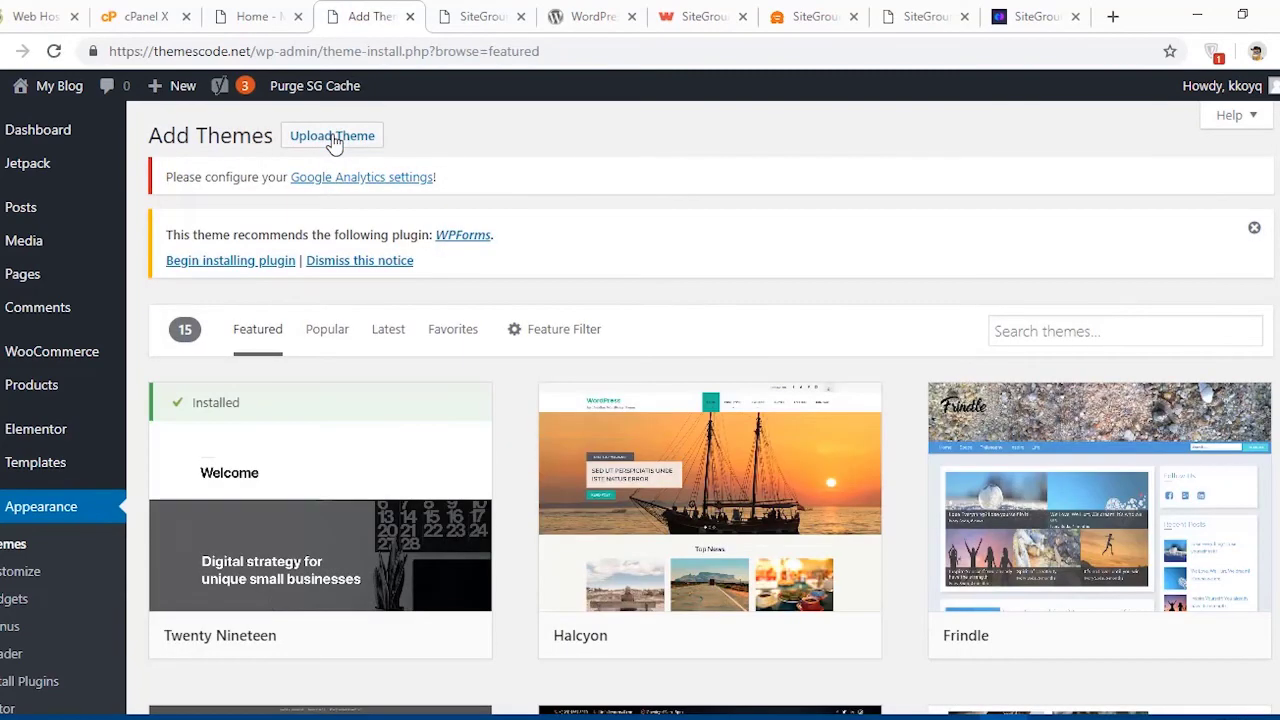
{"action": "left_click", "coordinate": [326, 336]}
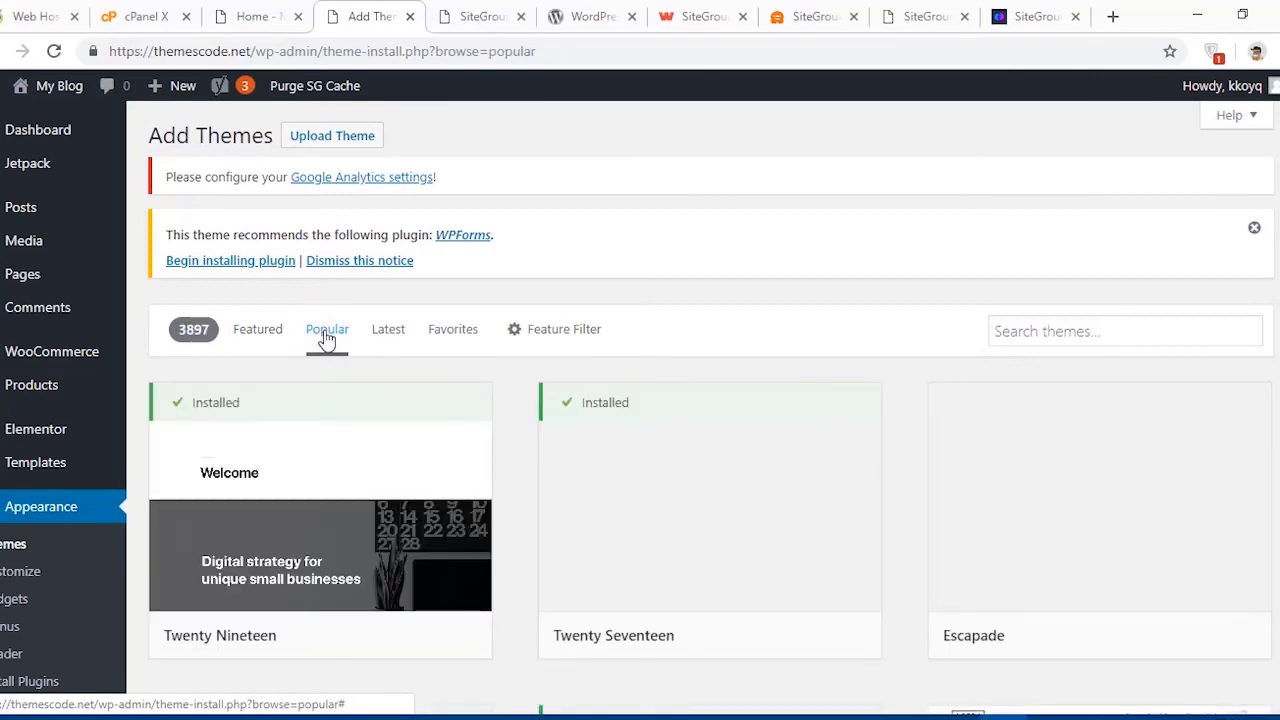
{"action": "scroll", "coordinate": [452, 368], "scroll_direction": "down", "scroll_amount": 3}
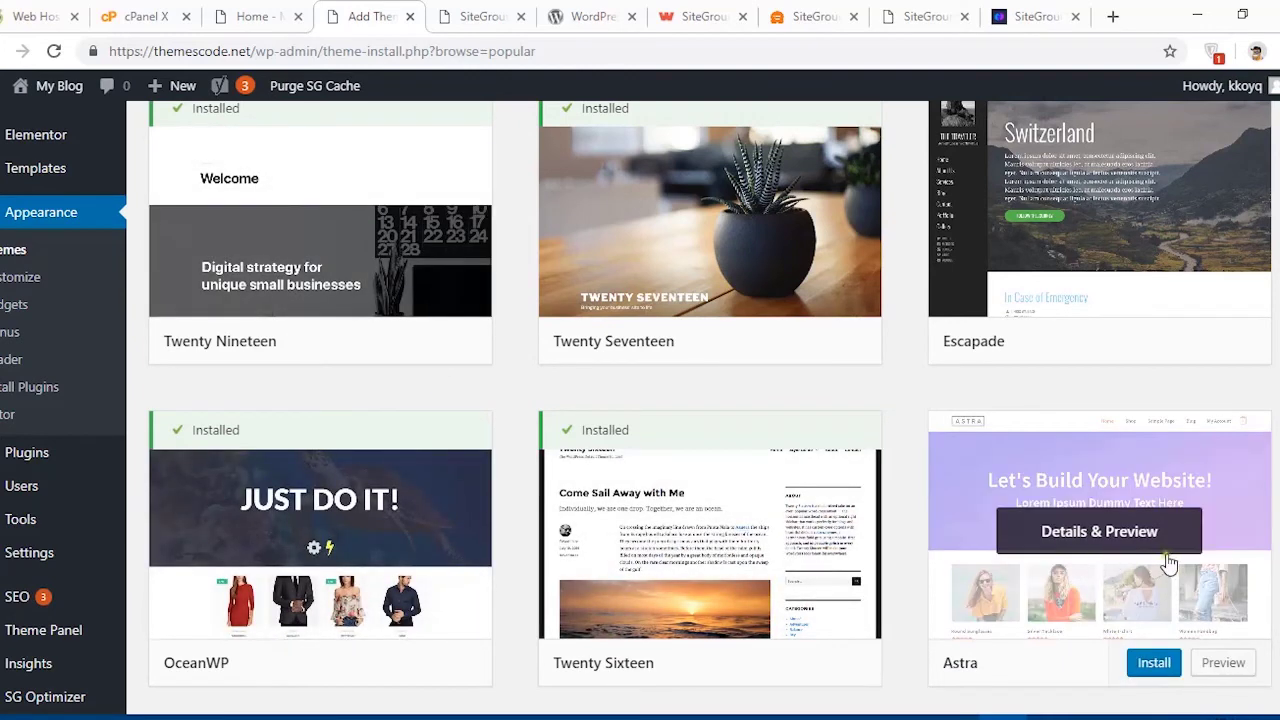
{"action": "scroll", "coordinate": [1155, 540], "scroll_direction": "down", "scroll_amount": 2}
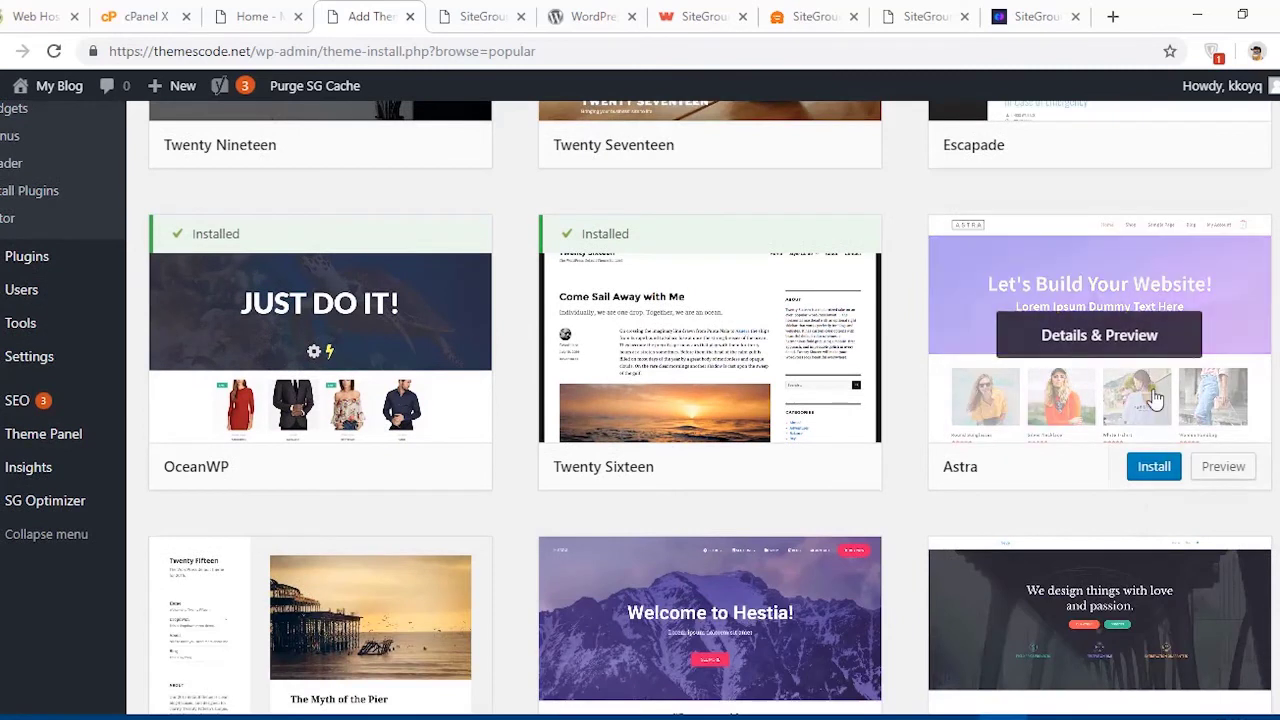
{"action": "left_click", "coordinate": [1153, 467]}
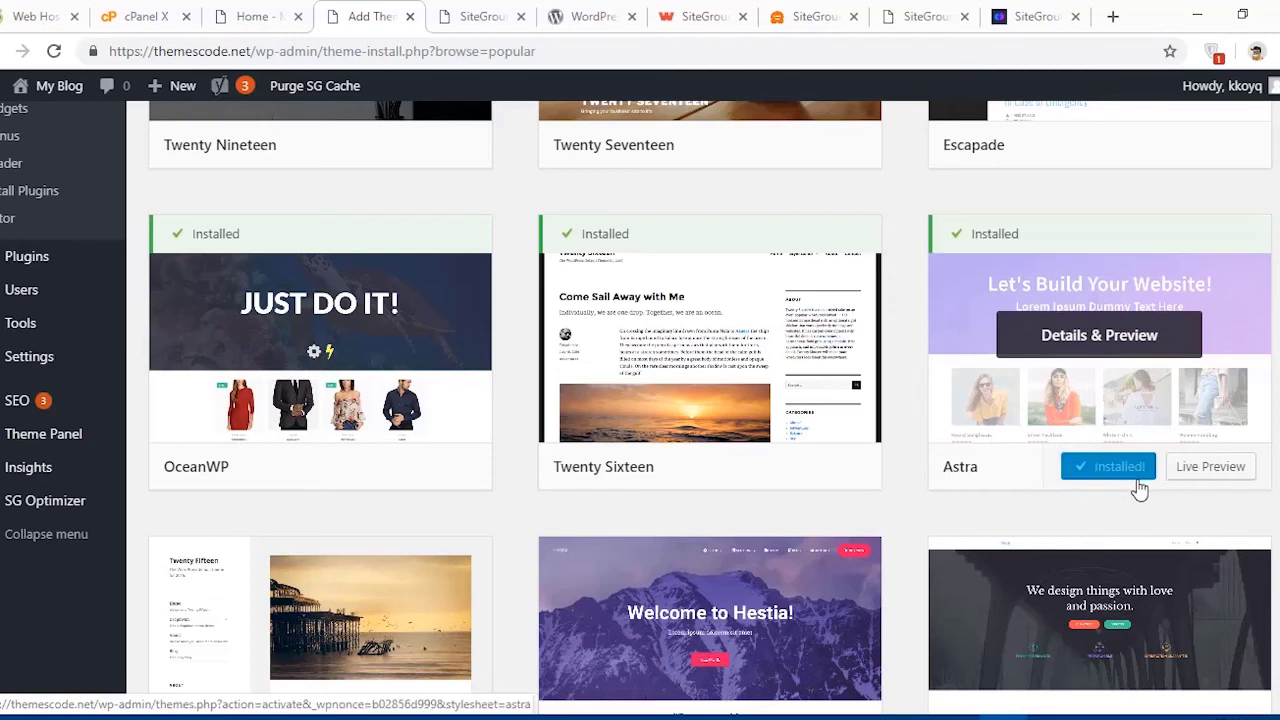
{"action": "left_click", "coordinate": [1123, 467]}
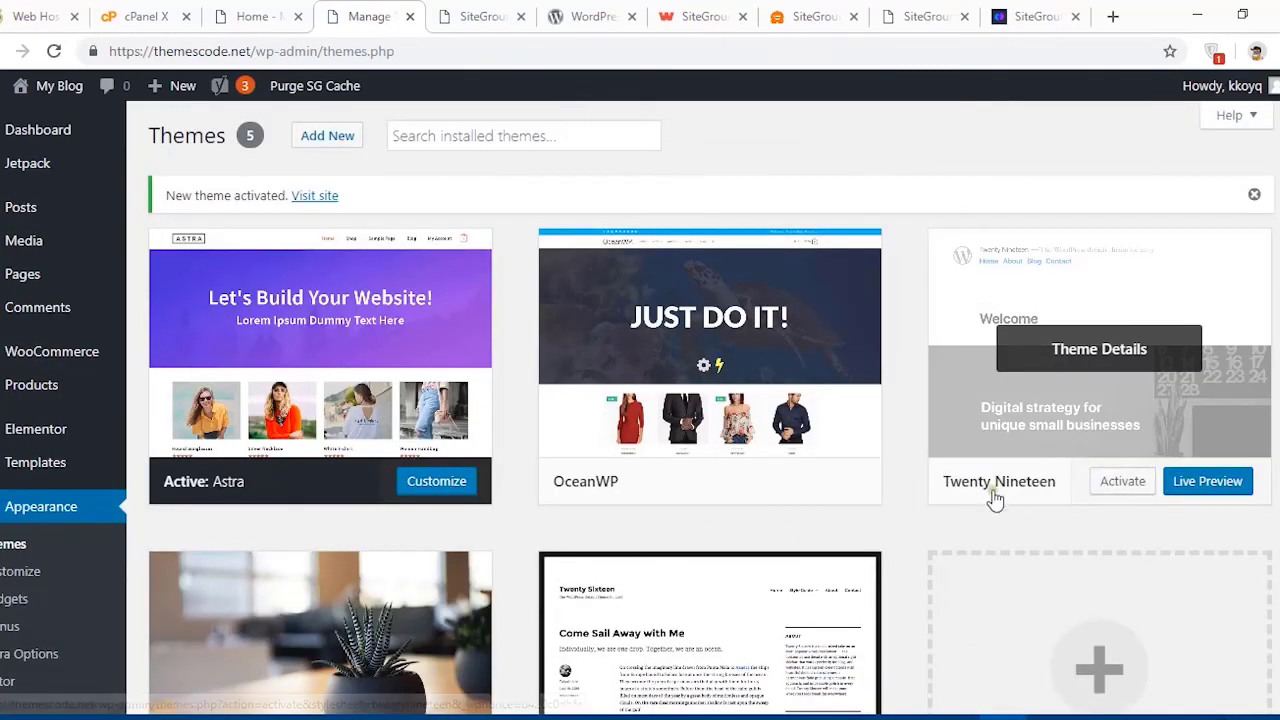
- Reload the themescode.net homepage and examine how its content looks with the Astra theme
{"action": "left_click", "coordinate": [245, 17]}
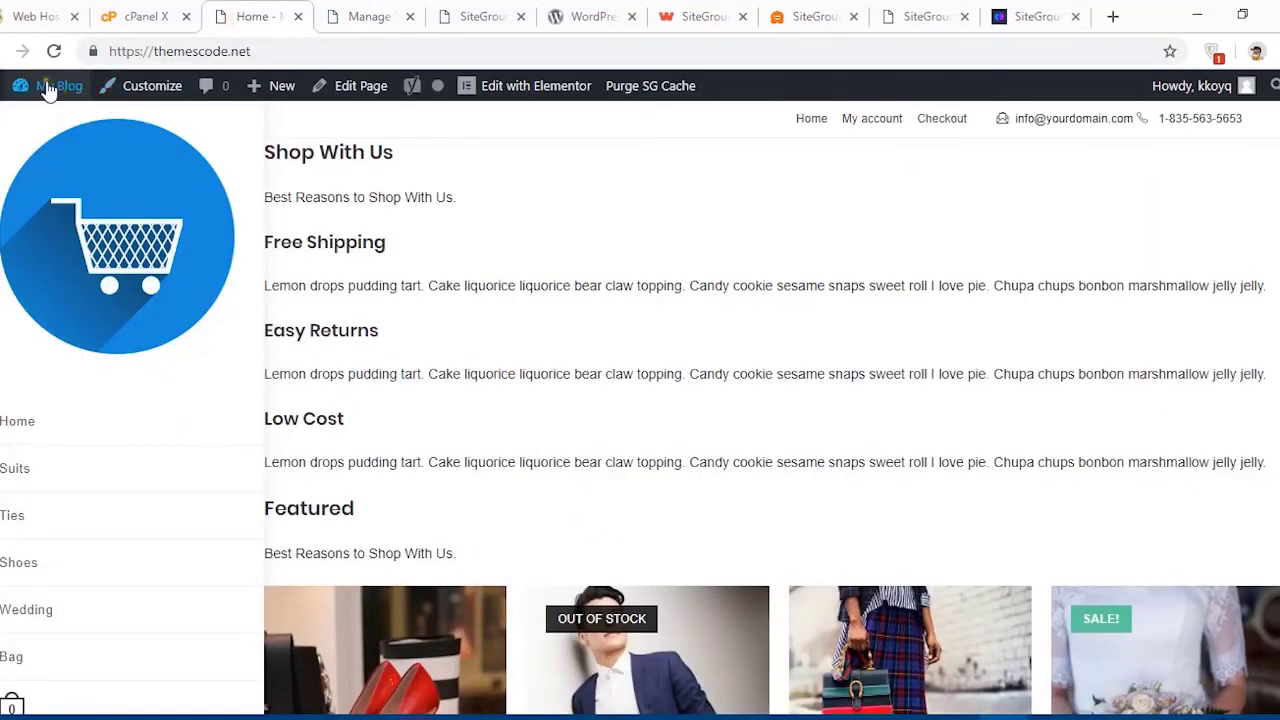
{"action": "left_click", "coordinate": [53, 51]}
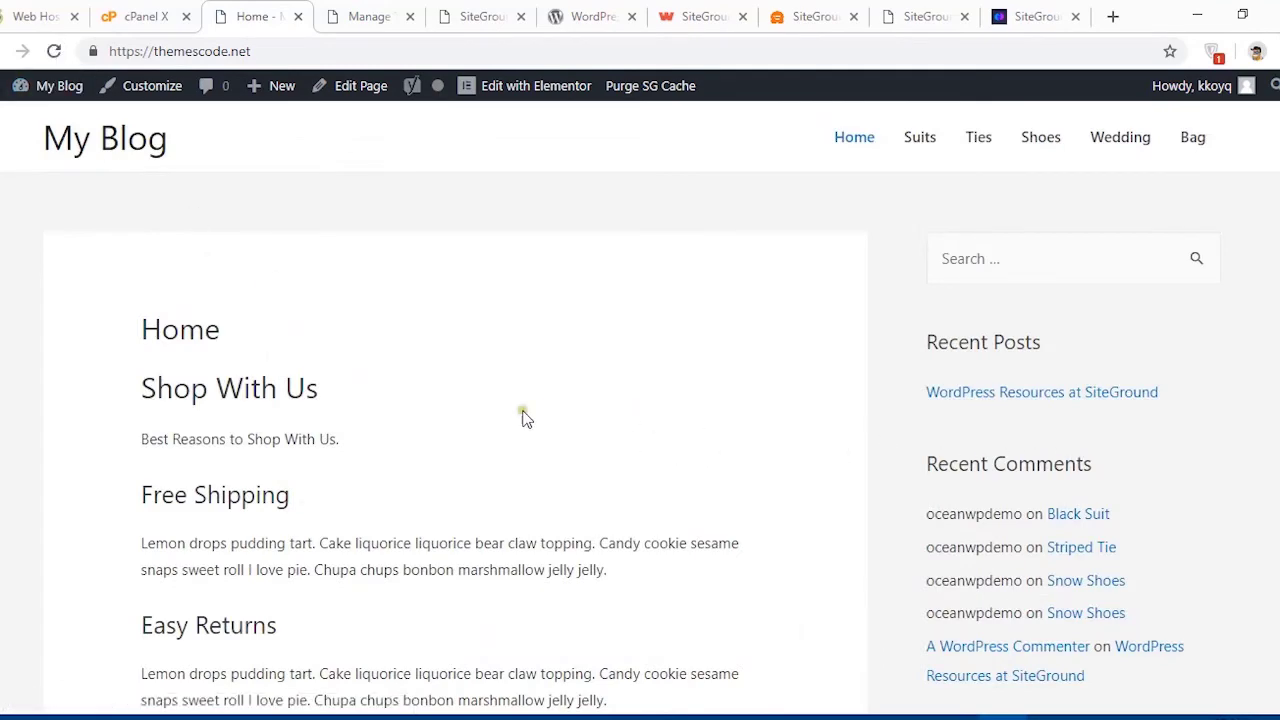
{"action": "scroll", "coordinate": [524, 418], "scroll_direction": "down", "scroll_amount": 4}
{"action": "scroll", "coordinate": [524, 415], "scroll_direction": "down", "scroll_amount": 5}
{"action": "scroll", "coordinate": [524, 415], "scroll_direction": "up", "scroll_amount": 10}
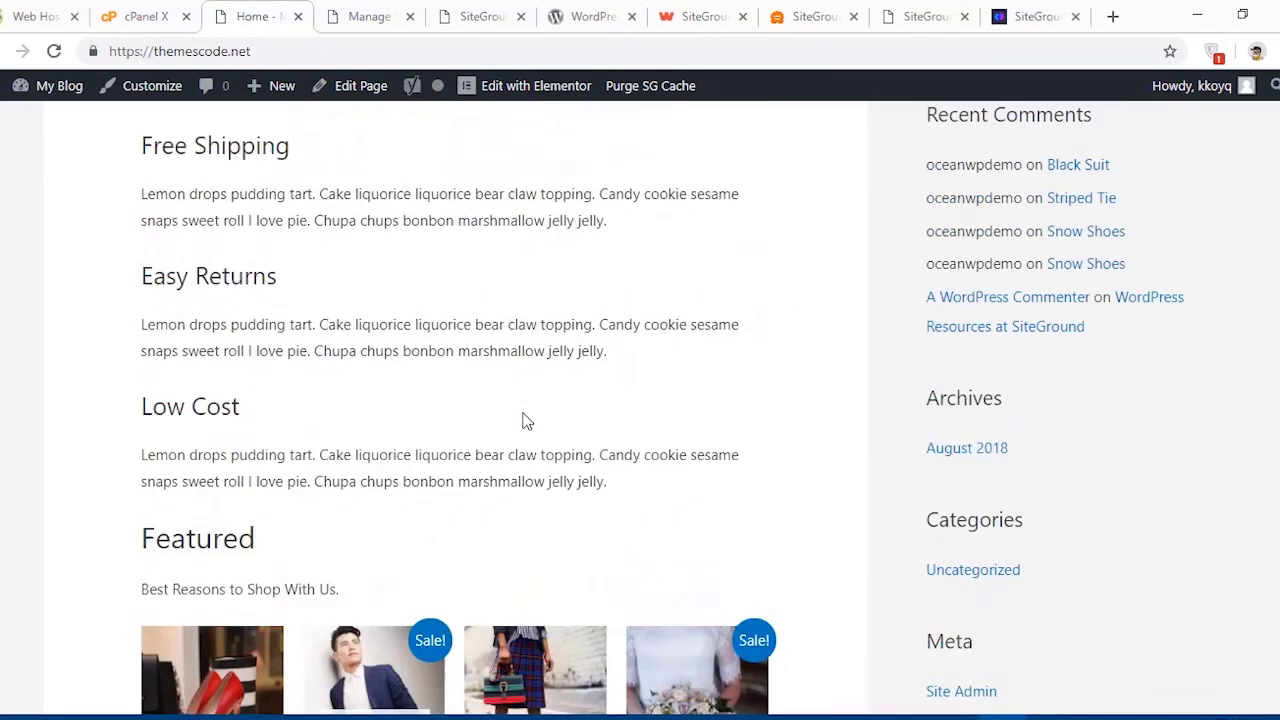
- Return to the WordPress admin, open the page for adding plugins, and browse the popular plugins
{"action": "left_click", "coordinate": [360, 10]}
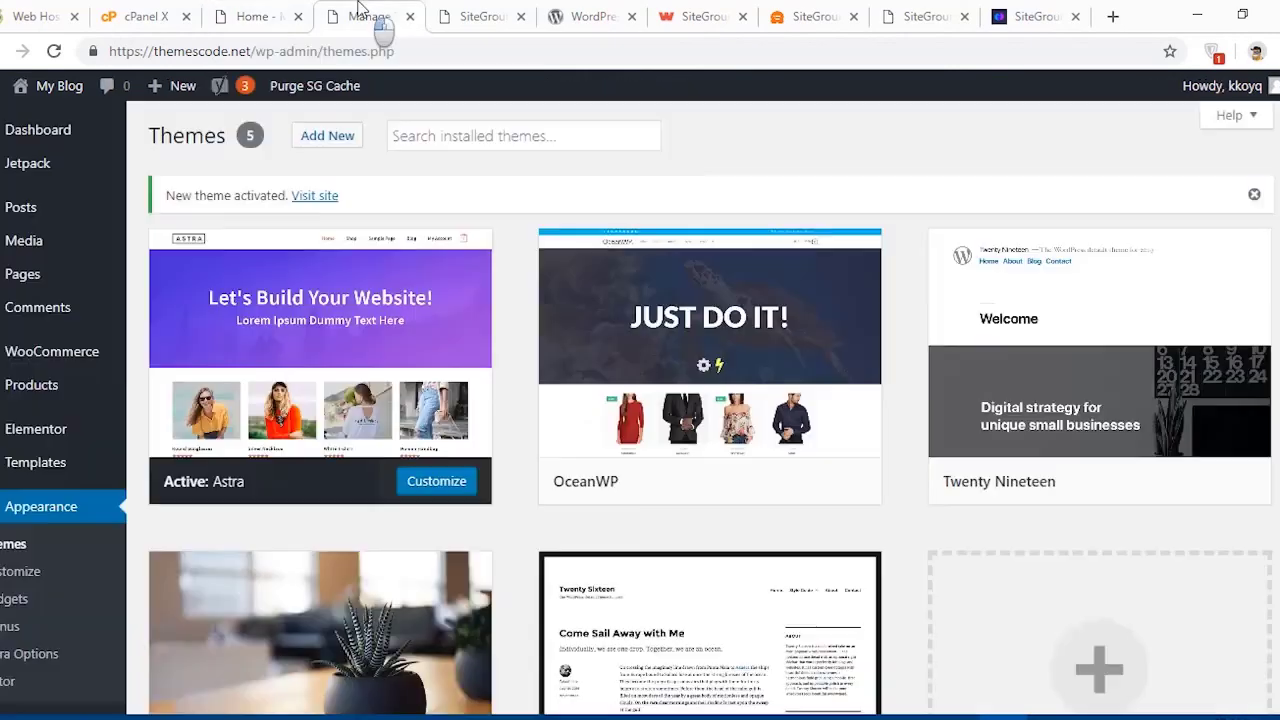
{"action": "mouse_move", "coordinate": [30, 433]}
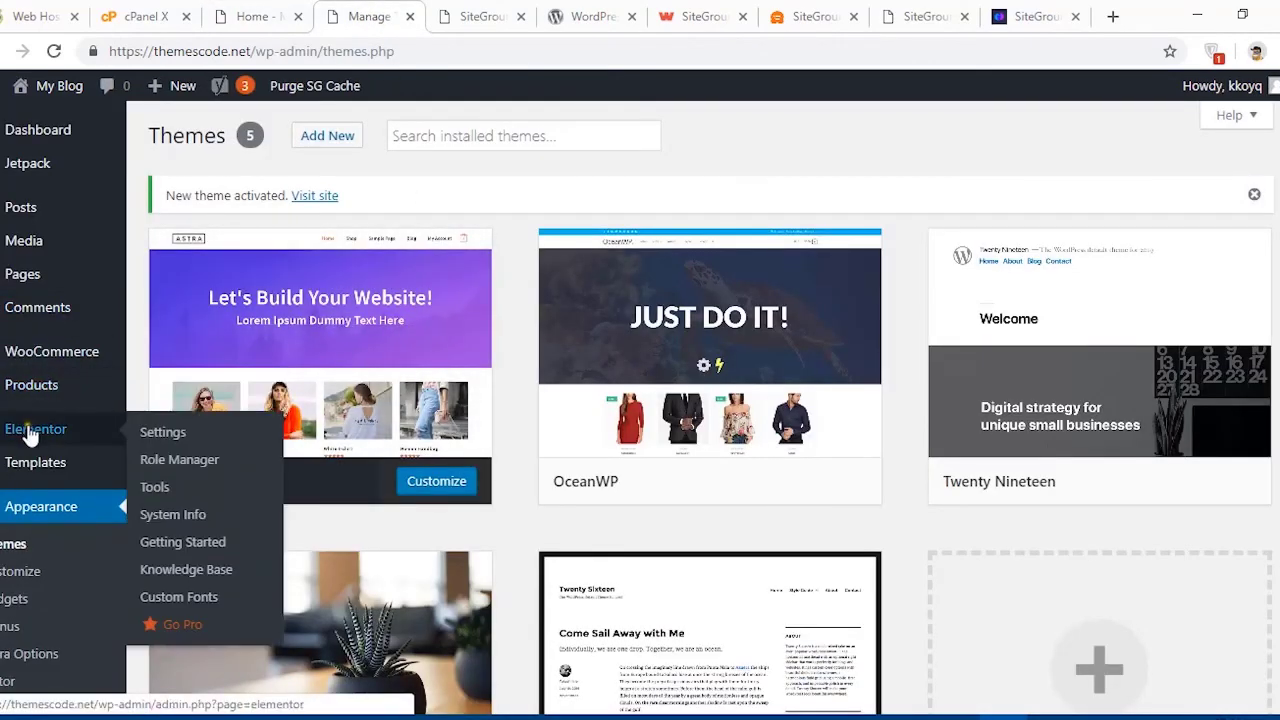
{"action": "scroll", "coordinate": [40, 440], "scroll_direction": "down", "scroll_amount": 1}
{"action": "scroll", "coordinate": [40, 445], "scroll_direction": "down", "scroll_amount": 1}
{"action": "mouse_move", "coordinate": [40, 528]}
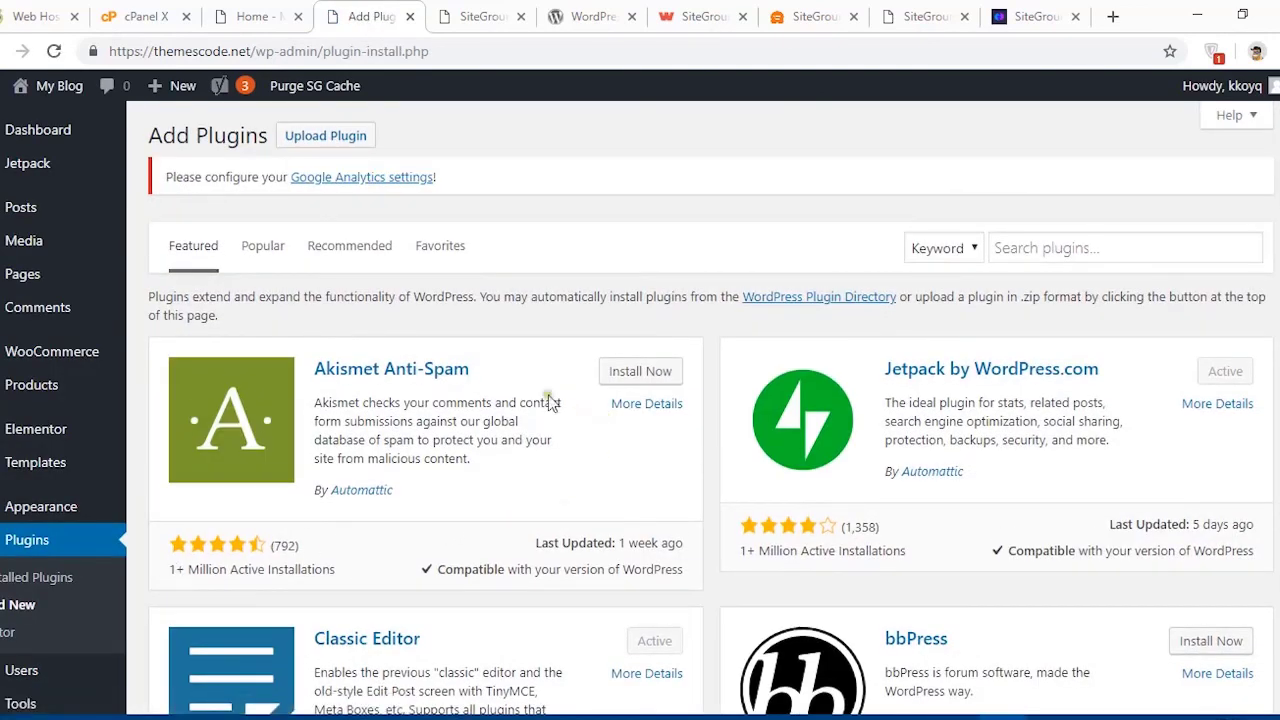
{"action": "left_click", "coordinate": [256, 260]}
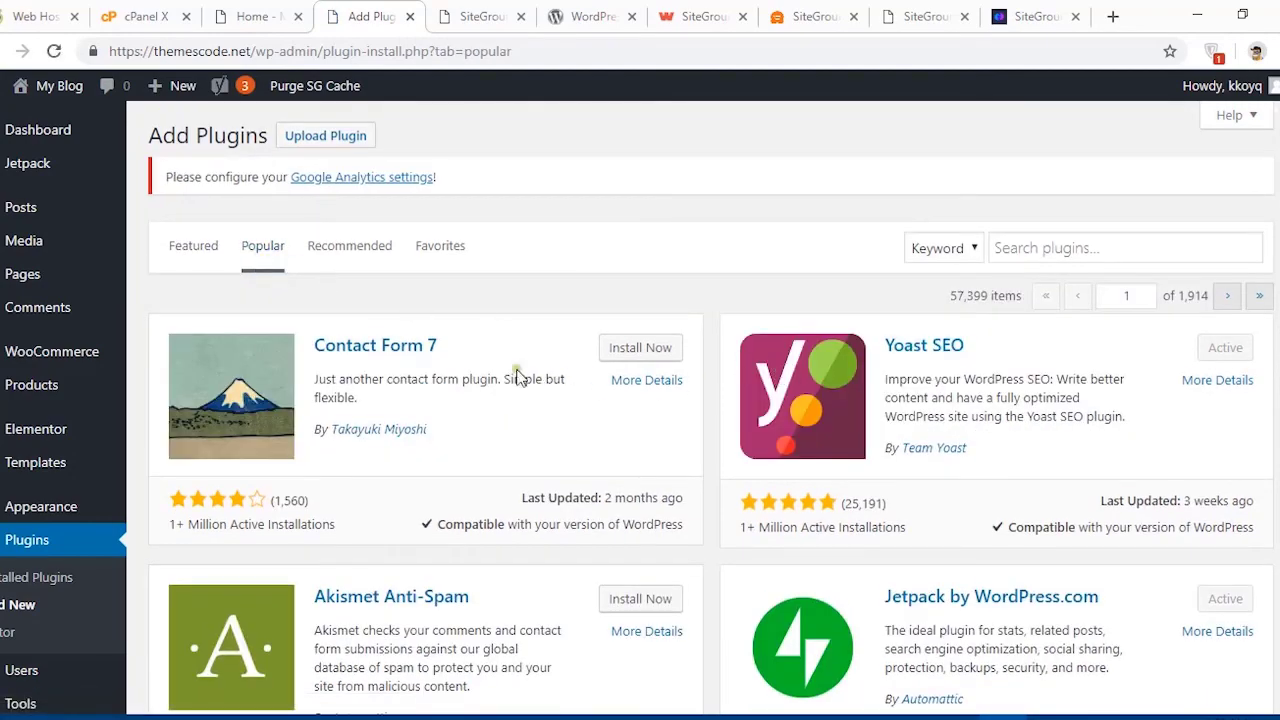
{"action": "scroll", "coordinate": [472, 366], "scroll_direction": "down", "scroll_amount": 6}
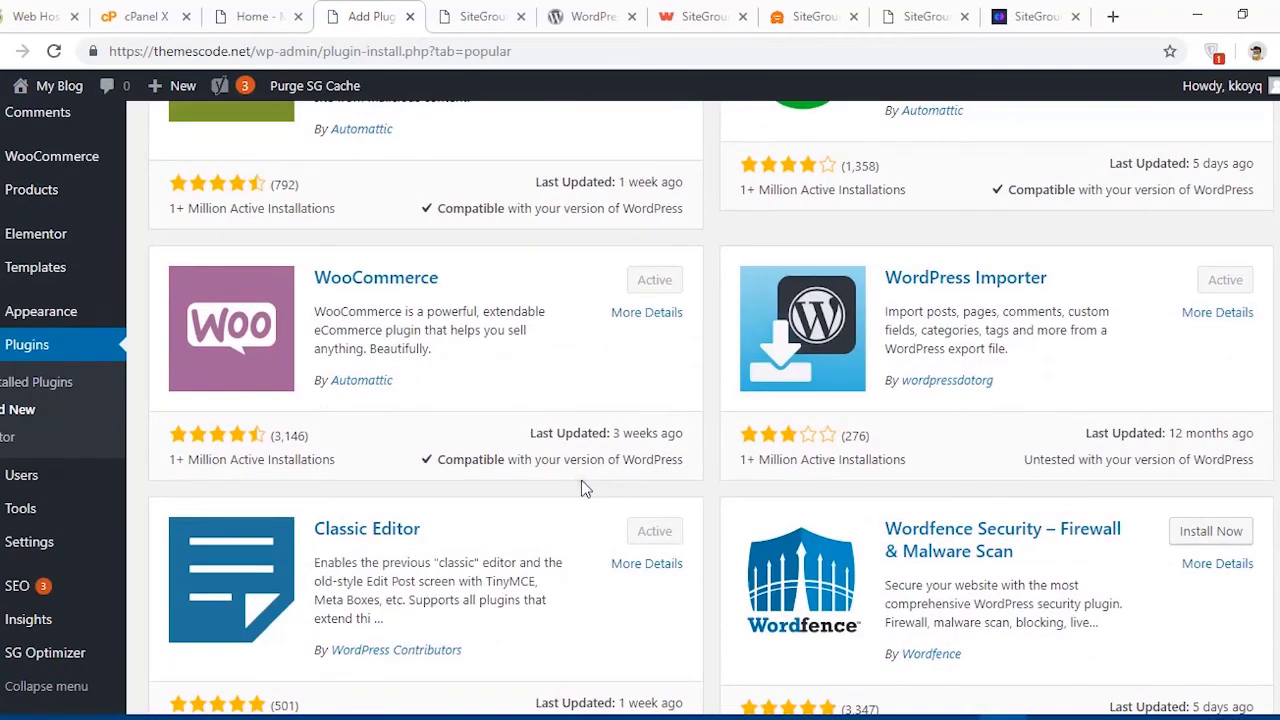
{"action": "scroll", "coordinate": [585, 488], "scroll_direction": "up", "scroll_amount": 6}
- Search the plugins for "ithemes", then install and activate iThemes Security (formerly Better WP Security)
{"action": "left_click", "coordinate": [1040, 253]}
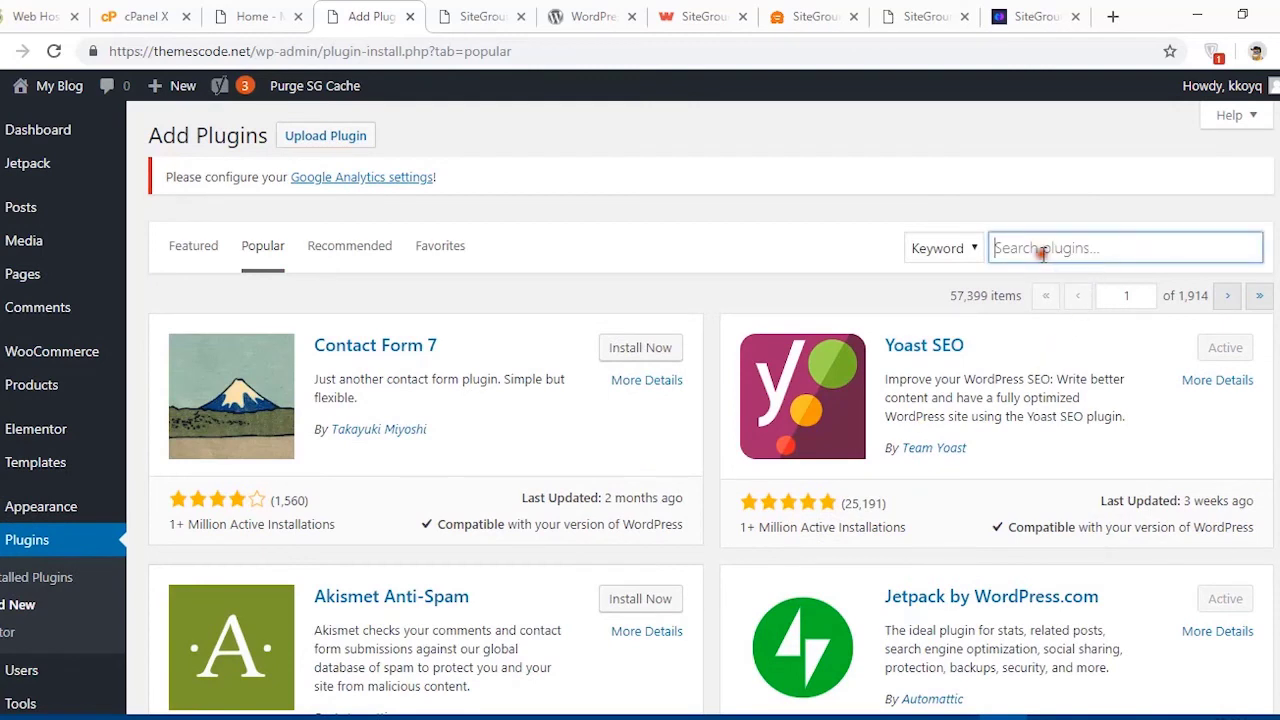
{"action": "type", "text": "itheme"}
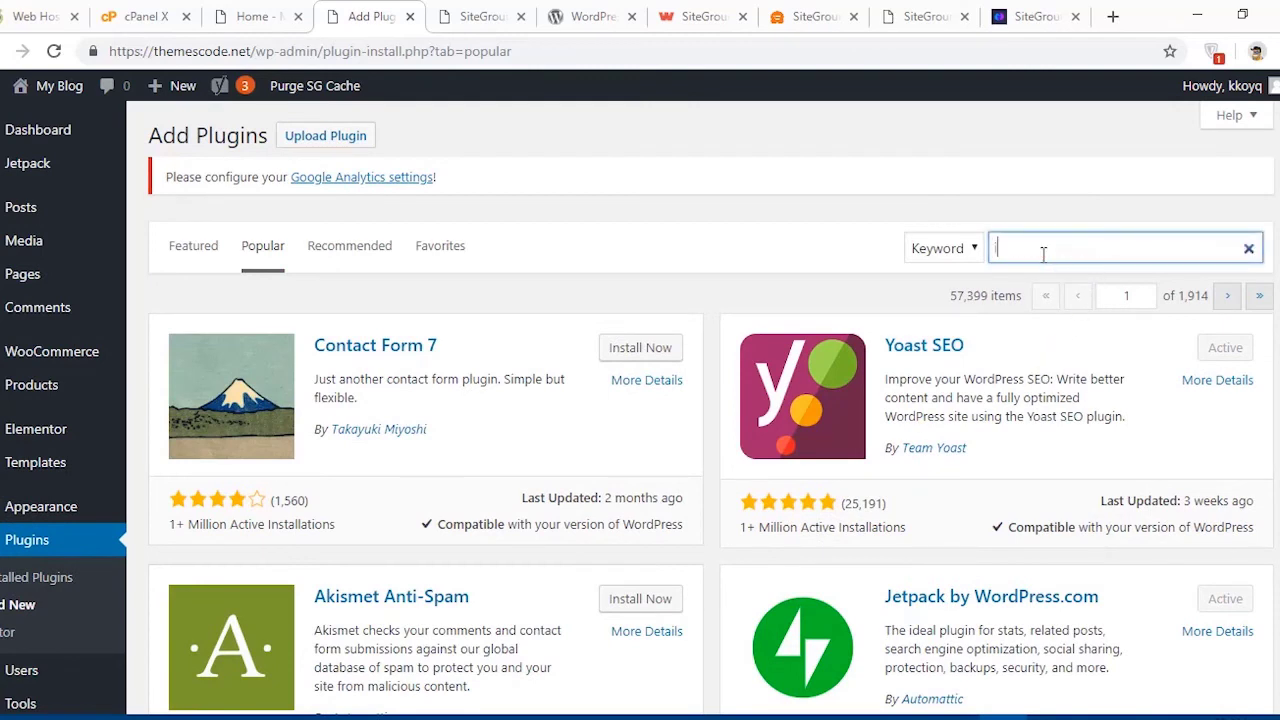
{"action": "type", "text": "s"}
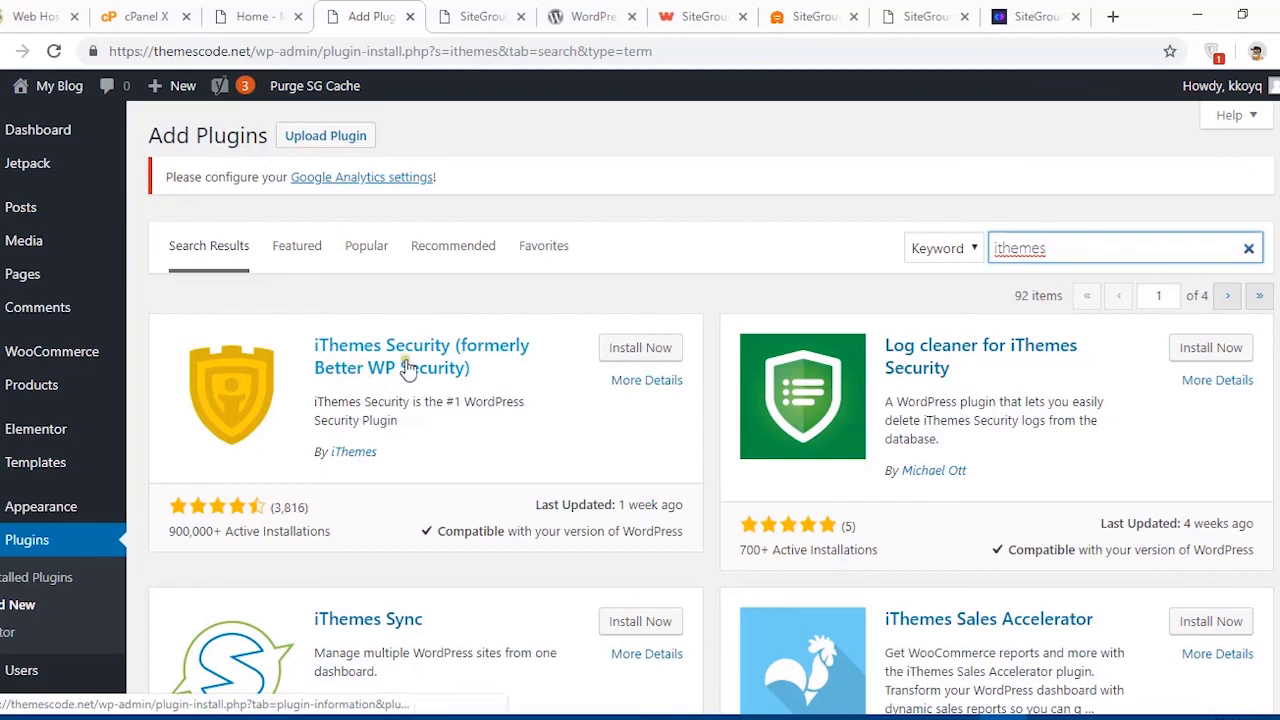
{"action": "left_click", "coordinate": [636, 354]}
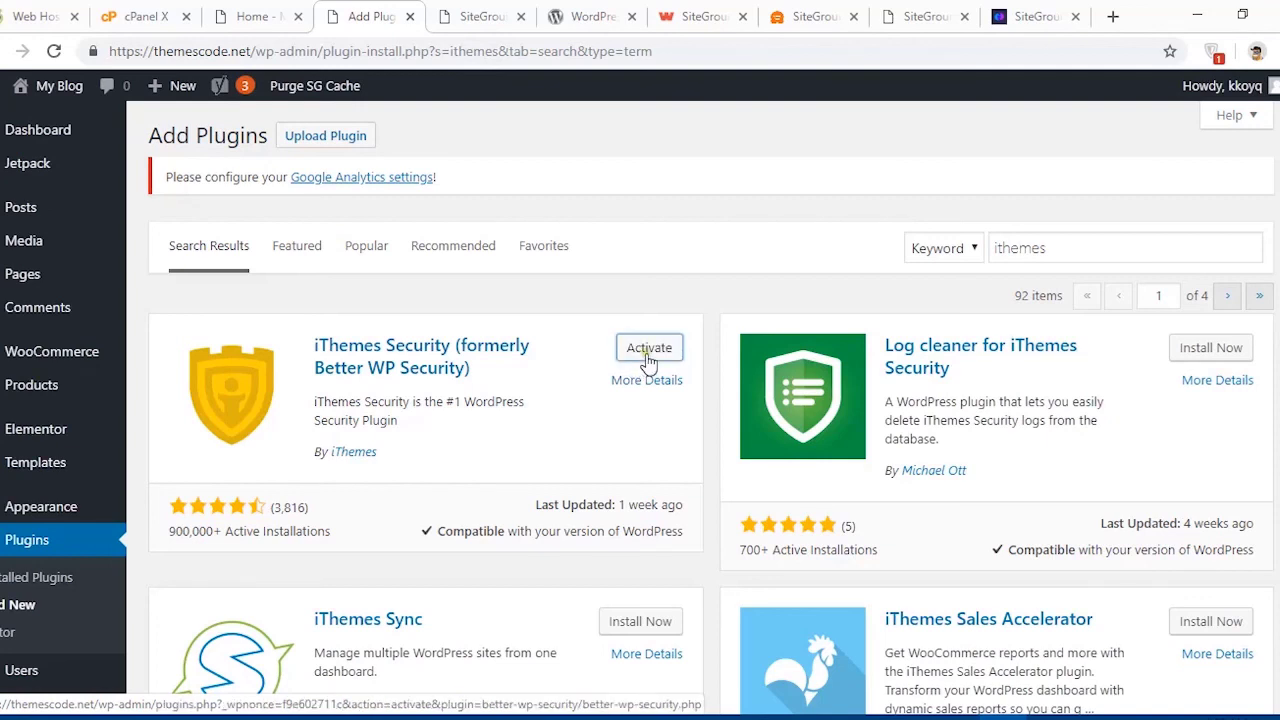
{"action": "left_click", "coordinate": [648, 358]}
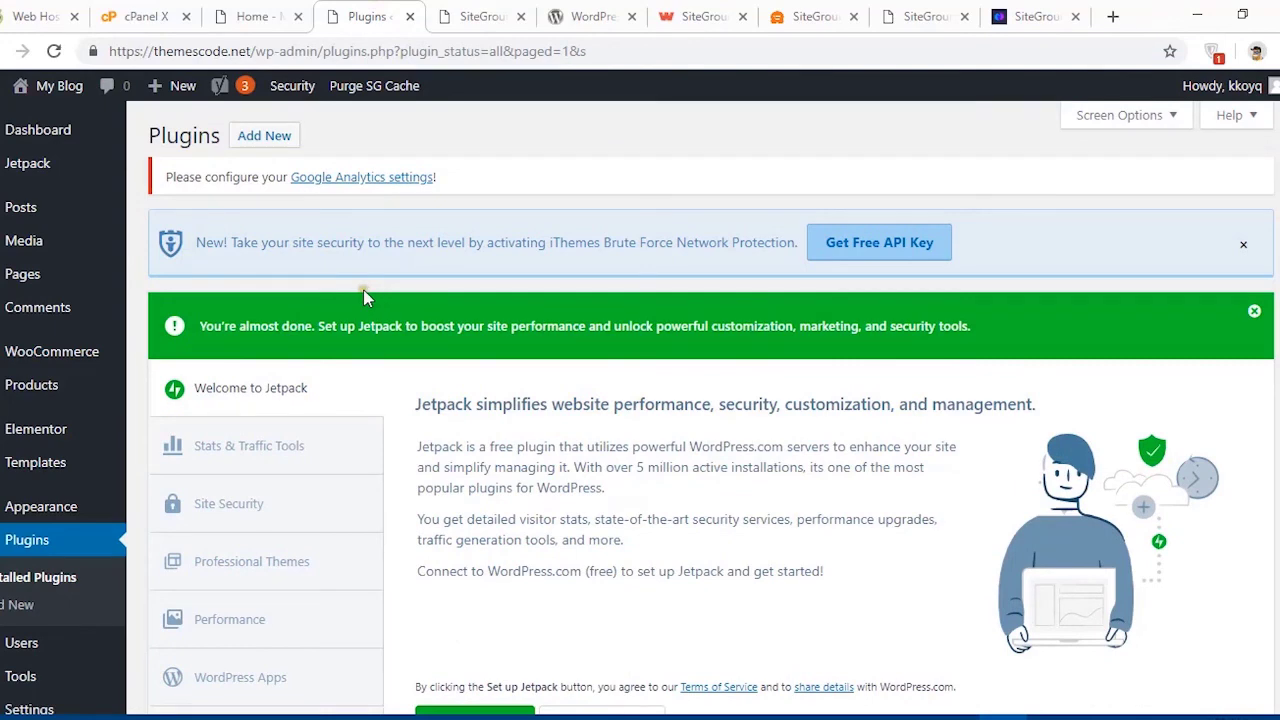
- Revisit the site's plugins page and the Elementor options, and go back to the SiteGround homepage
{"action": "key", "text": "ctrl+1"}
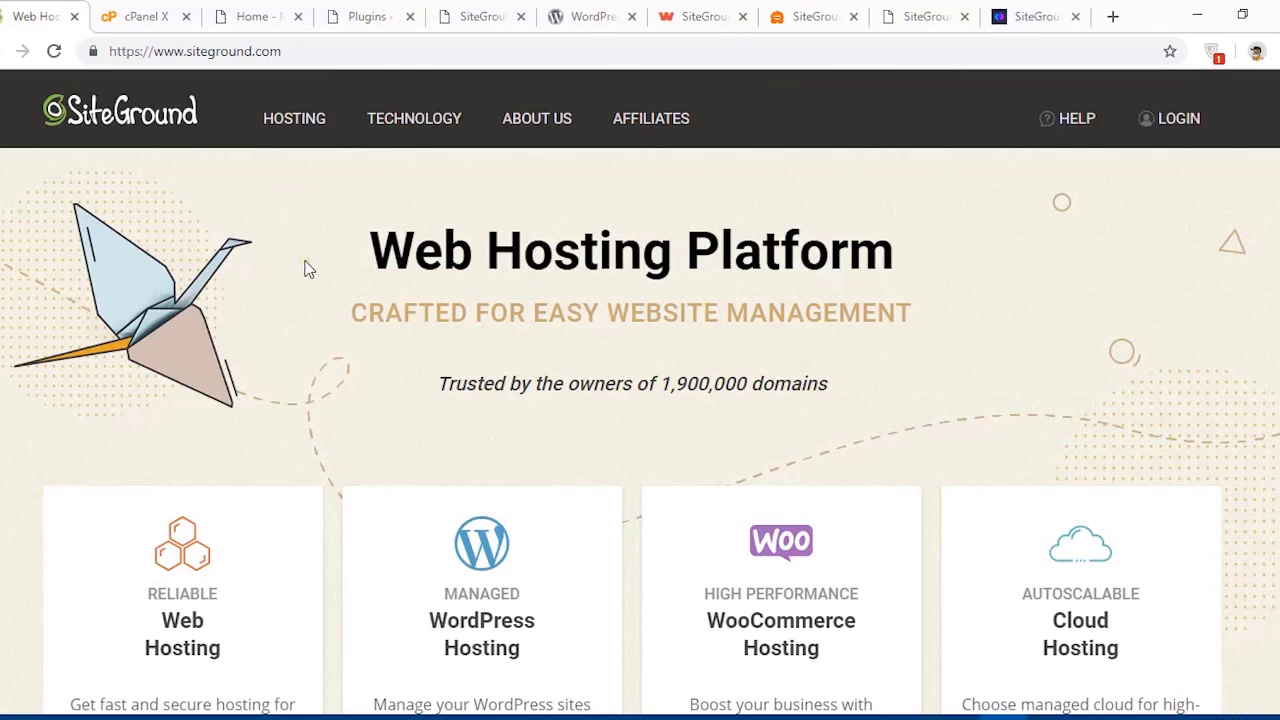
{"action": "left_click", "coordinate": [395, 20]}
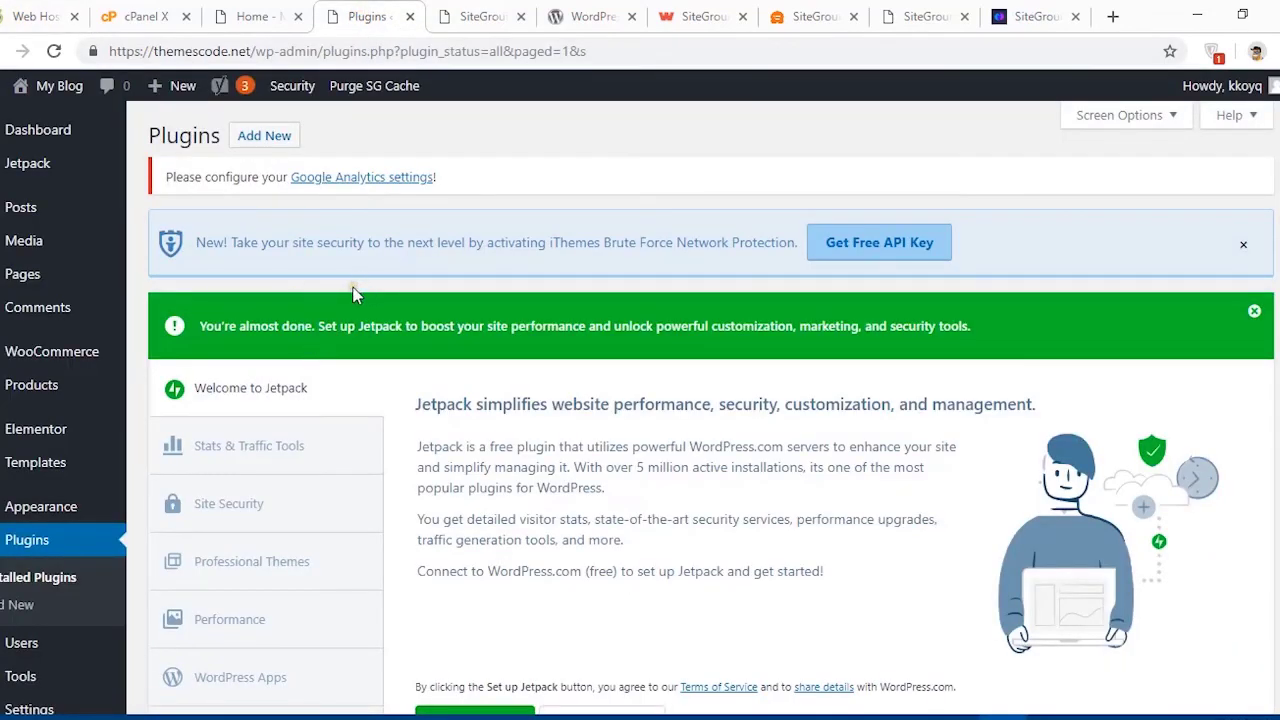
{"action": "mouse_move", "coordinate": [40, 443]}
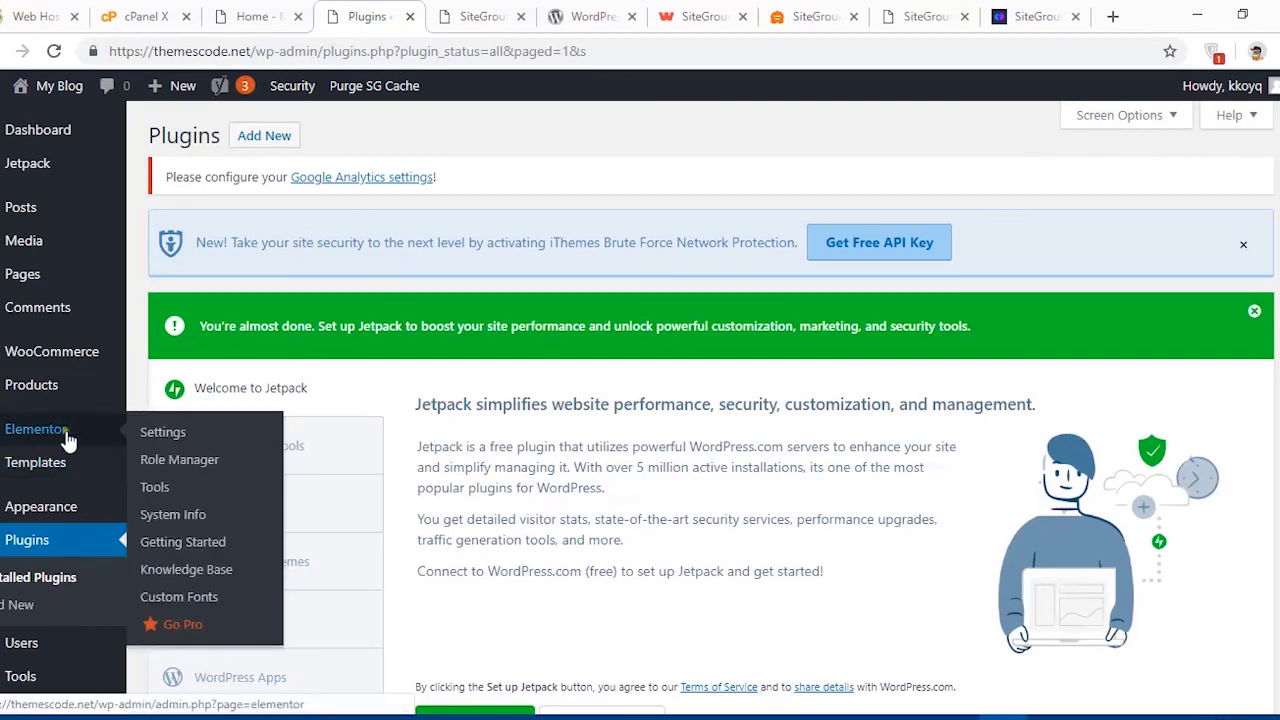
{"action": "left_click", "coordinate": [40, 16]}
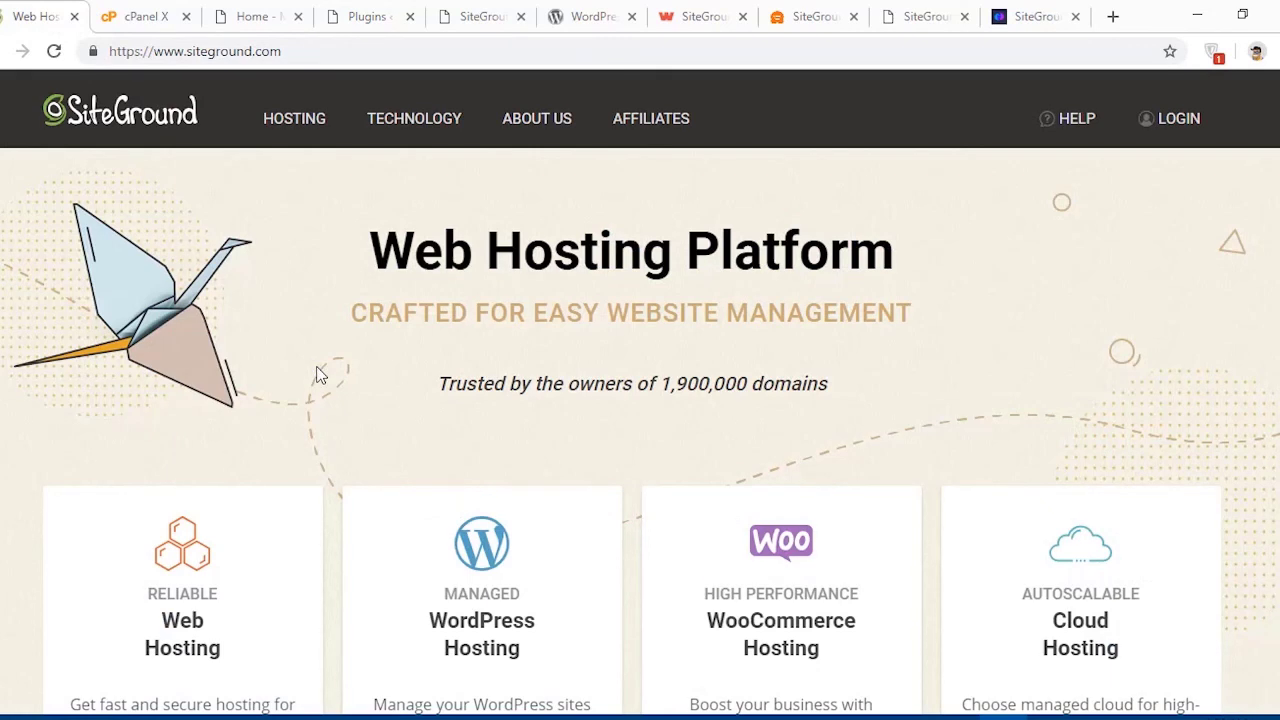